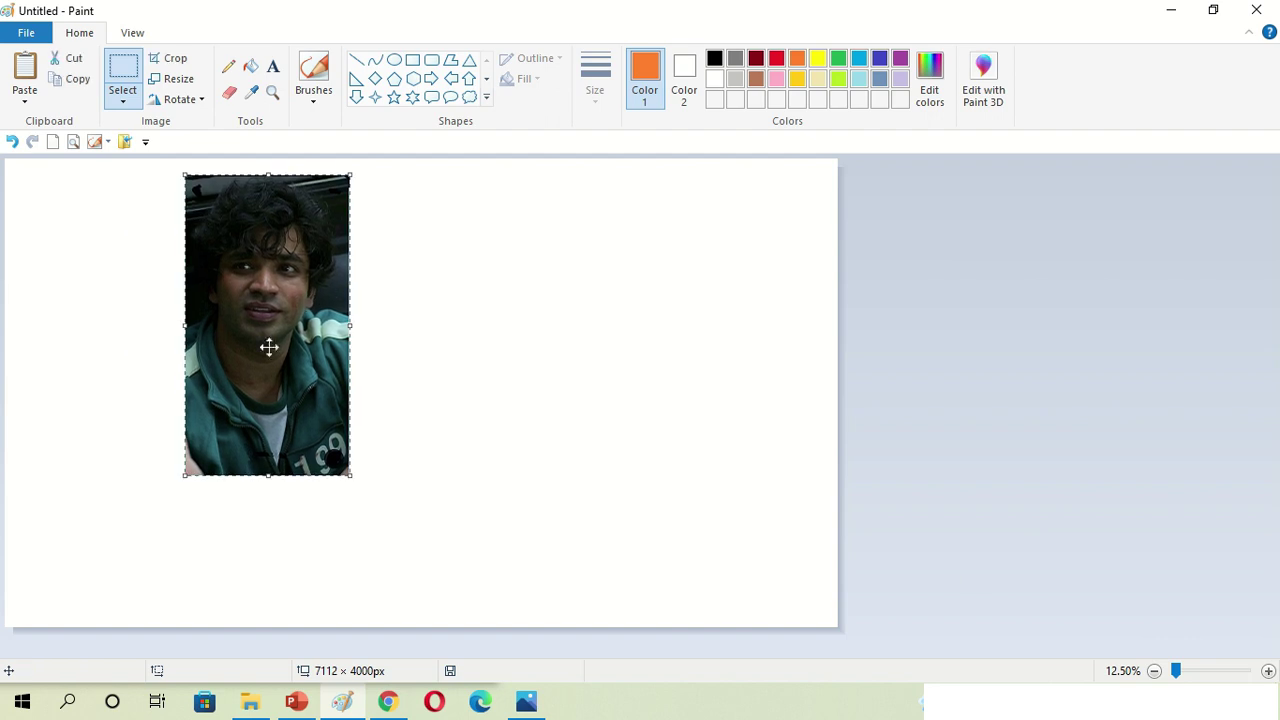
scroll(357, 410, "down", 1)
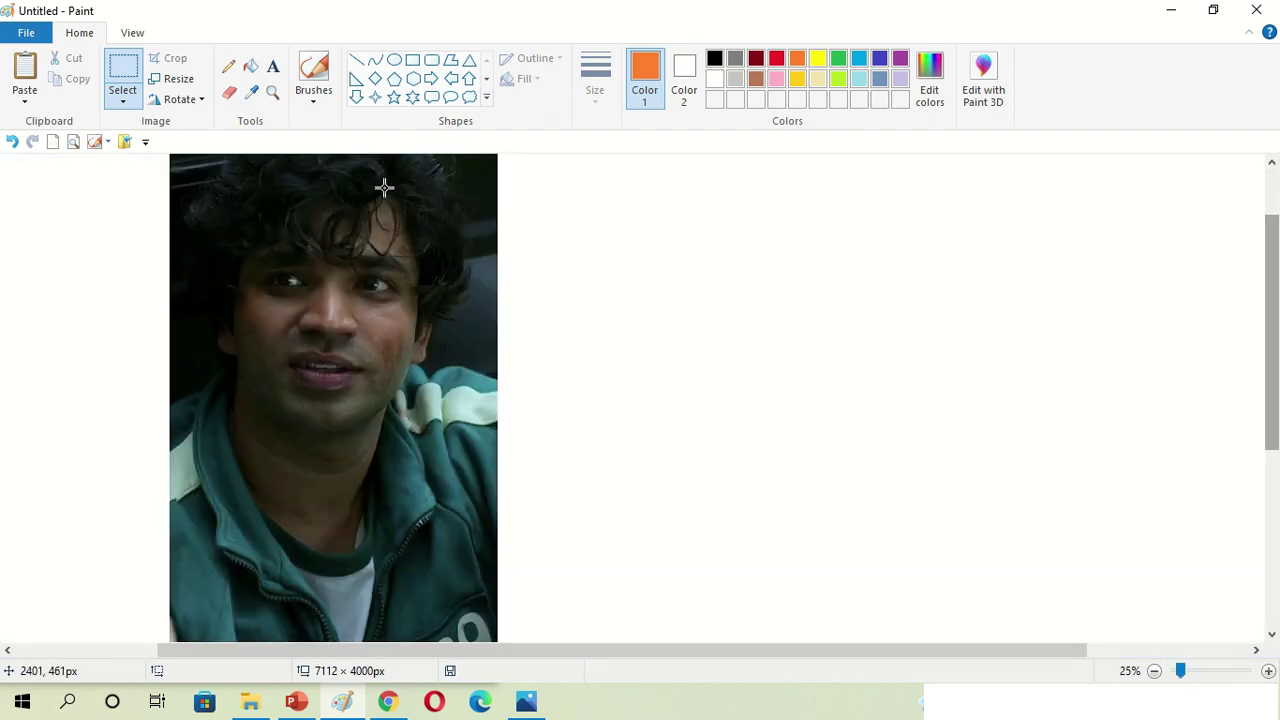
left_click(251, 92)
left_click(402, 289)
left_click(313, 80)
left_click_drag(671, 274, 954, 284)
key("ctrl+z")
Draw gray crossing guidelines through the photo's eyes and face centre, and matching ones on the blank canvas beside it
left_click(356, 60)
left_click_drag(811, 282, 349, 279)
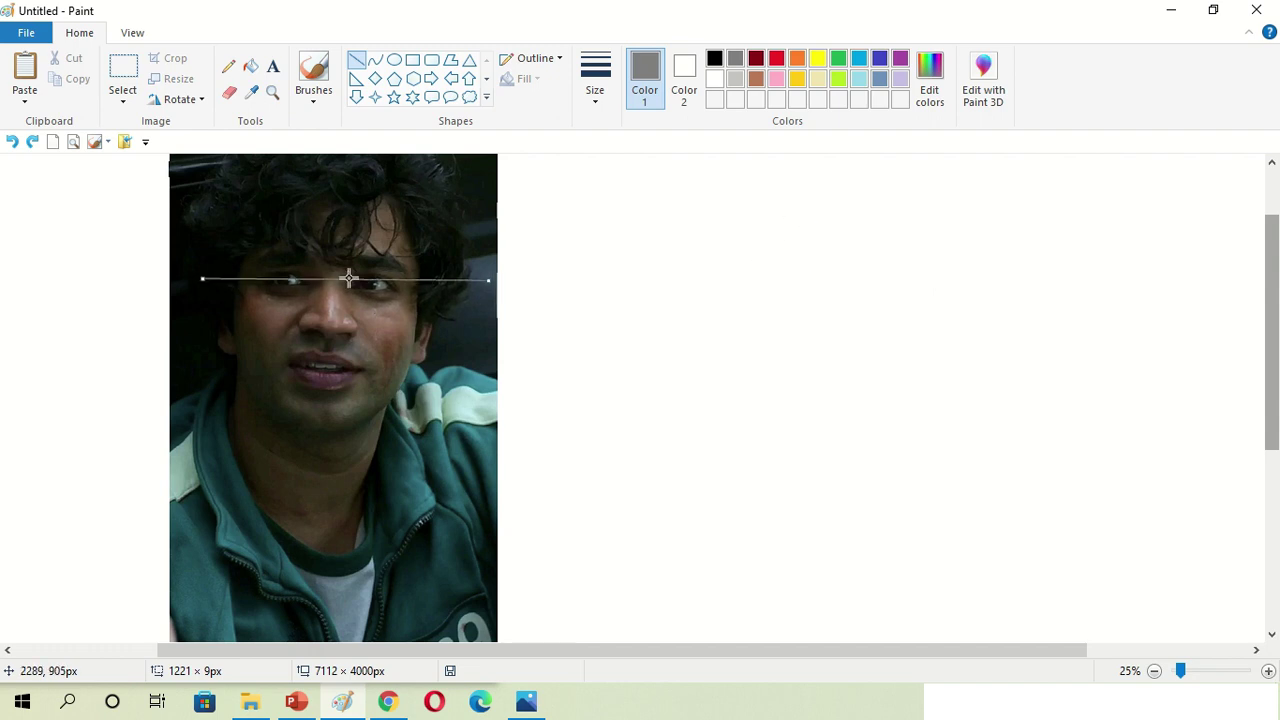
left_click_drag(332, 160, 331, 642)
left_click_drag(808, 162, 810, 645)
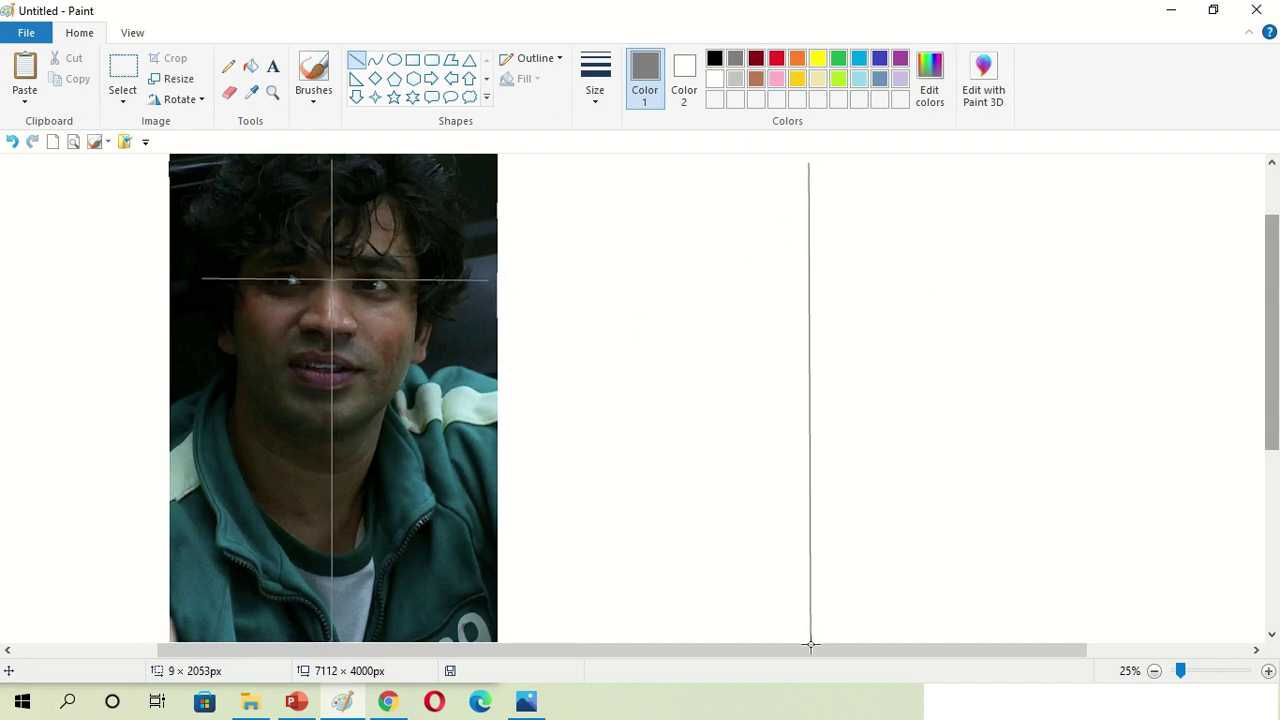
left_click_drag(617, 281, 1001, 281)
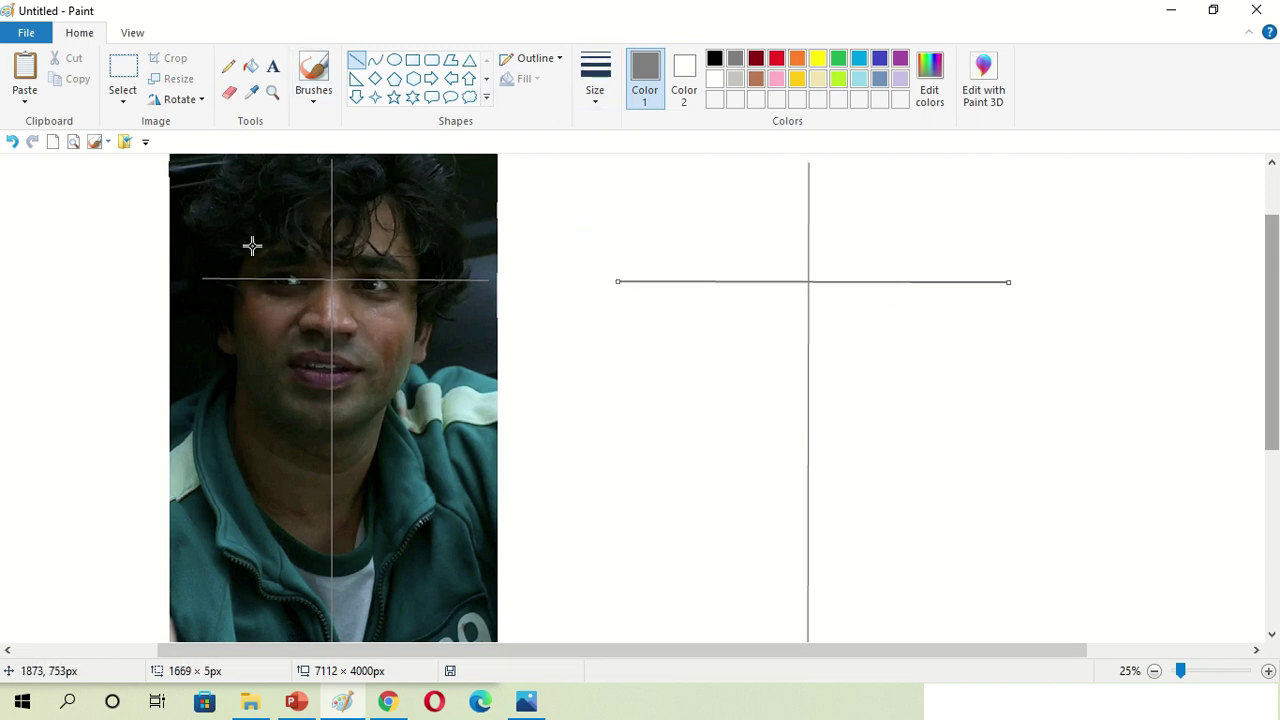
Mark both sides of the face on the blank area's eye line with gray pencil and brush strokes
left_click(228, 66)
left_click(595, 80)
left_click(611, 128)
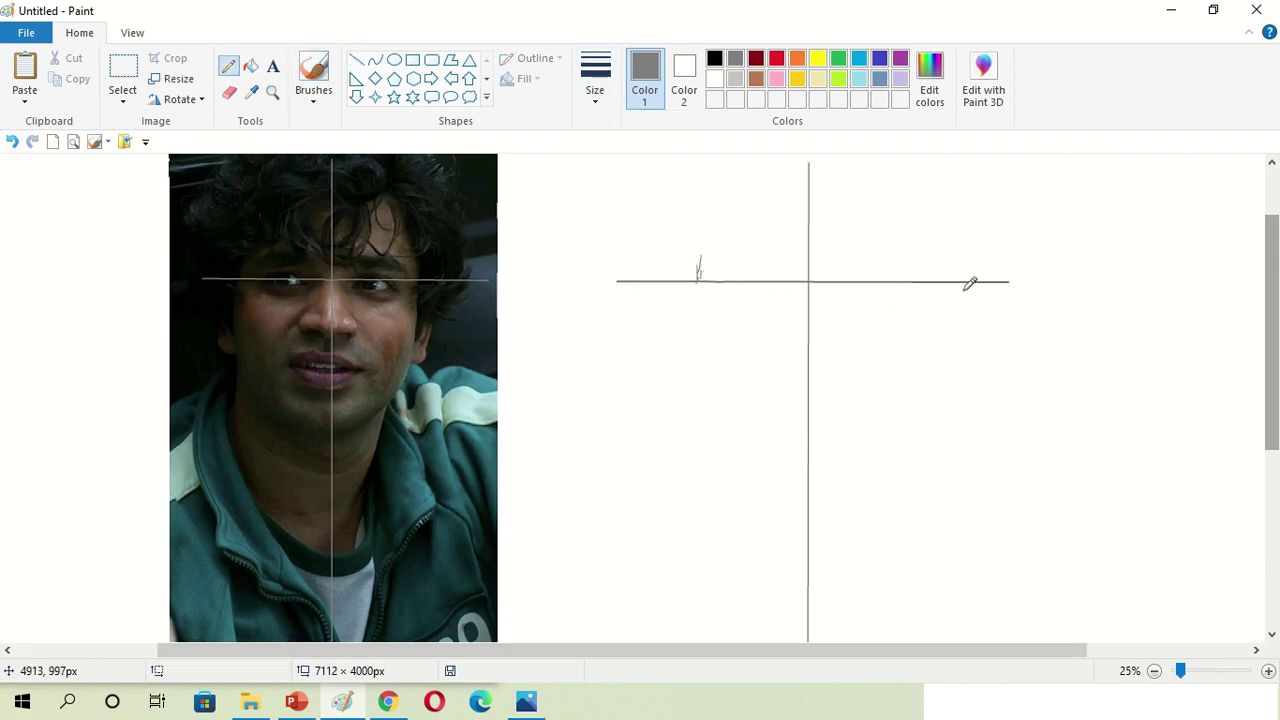
left_click_drag(917, 266, 915, 295)
left_click_drag(694, 355, 702, 258)
key("ctrl+z")
left_click(313, 70)
left_click_drag(913, 268, 924, 265)
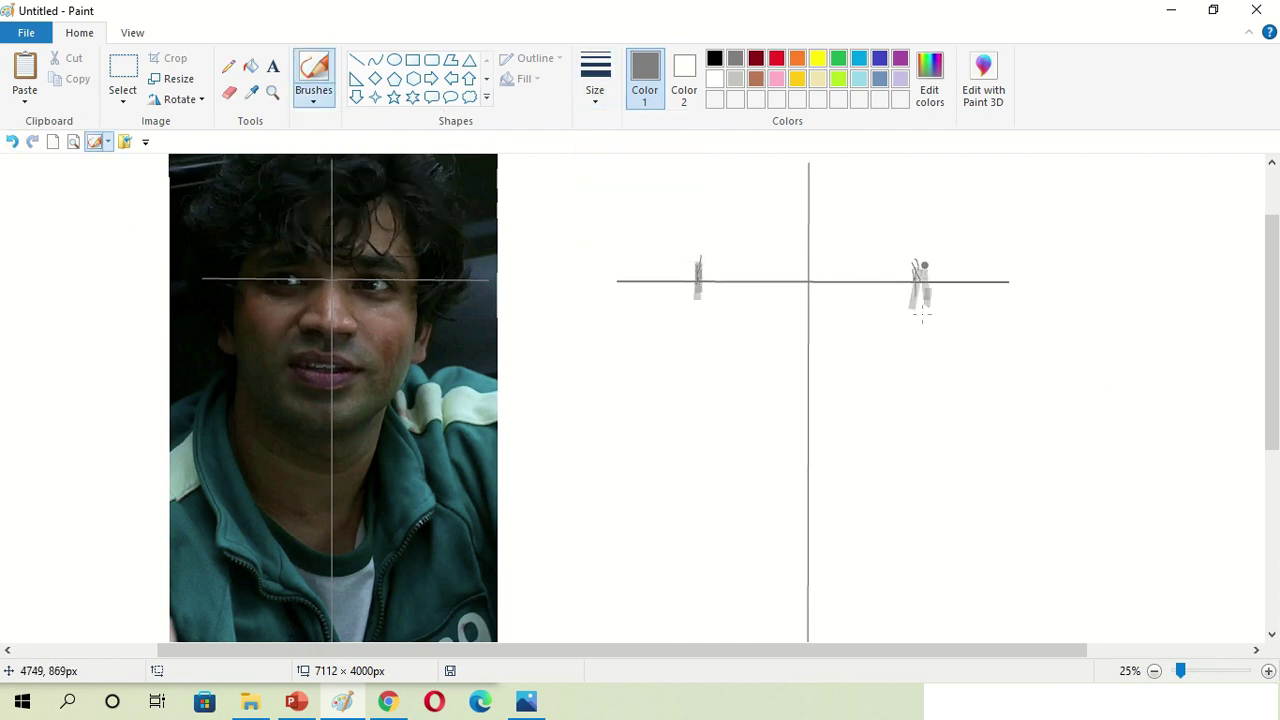
Outline the sides of the face, the jaw and the neck in gray brush strokes around the guidelines
mouse_move(918, 326)
left_mouse_down()
mouse_move(910, 399)
mouse_move(851, 449)
left_mouse_up()
mouse_move(722, 398)
left_mouse_down()
mouse_move(737, 423)
mouse_move(838, 452)
left_mouse_up()
mouse_move(852, 448)
left_mouse_down()
mouse_move(922, 360)
mouse_move(870, 428)
left_mouse_up()
mouse_move(698, 282)
left_mouse_down()
mouse_move(702, 337)
mouse_move(745, 403)
mouse_move(712, 376)
mouse_move(713, 363)
mouse_move(760, 439)
mouse_move(773, 433)
mouse_move(710, 354)
mouse_move(709, 284)
left_mouse_up()
mouse_move(922, 348)
left_mouse_down()
mouse_move(886, 414)
mouse_move(845, 452)
left_mouse_up()
left_click_drag(703, 368, 700, 437)
left_click_drag(900, 406, 871, 500)
left_click_drag(885, 435, 855, 517)
left_click_drag(718, 396, 716, 490)
left_click_drag(708, 255, 715, 370)
Sketch the outer outline of the hair and the hairline over the forehead with black brush strokes
left_click(714, 58)
left_click_drag(657, 246, 693, 165)
scroll(697, 283, "up", 2)
mouse_move(697, 283)
left_mouse_down()
mouse_move(666, 310)
mouse_move(749, 195)
mouse_move(742, 334)
mouse_move(682, 404)
left_mouse_up()
left_click(782, 210)
mouse_move(985, 376)
left_mouse_down()
mouse_move(972, 344)
mouse_move(1083, 317)
mouse_move(972, 318)
left_mouse_up()
mouse_move(805, 200)
left_mouse_down()
mouse_move(919, 236)
mouse_move(972, 322)
left_mouse_up()
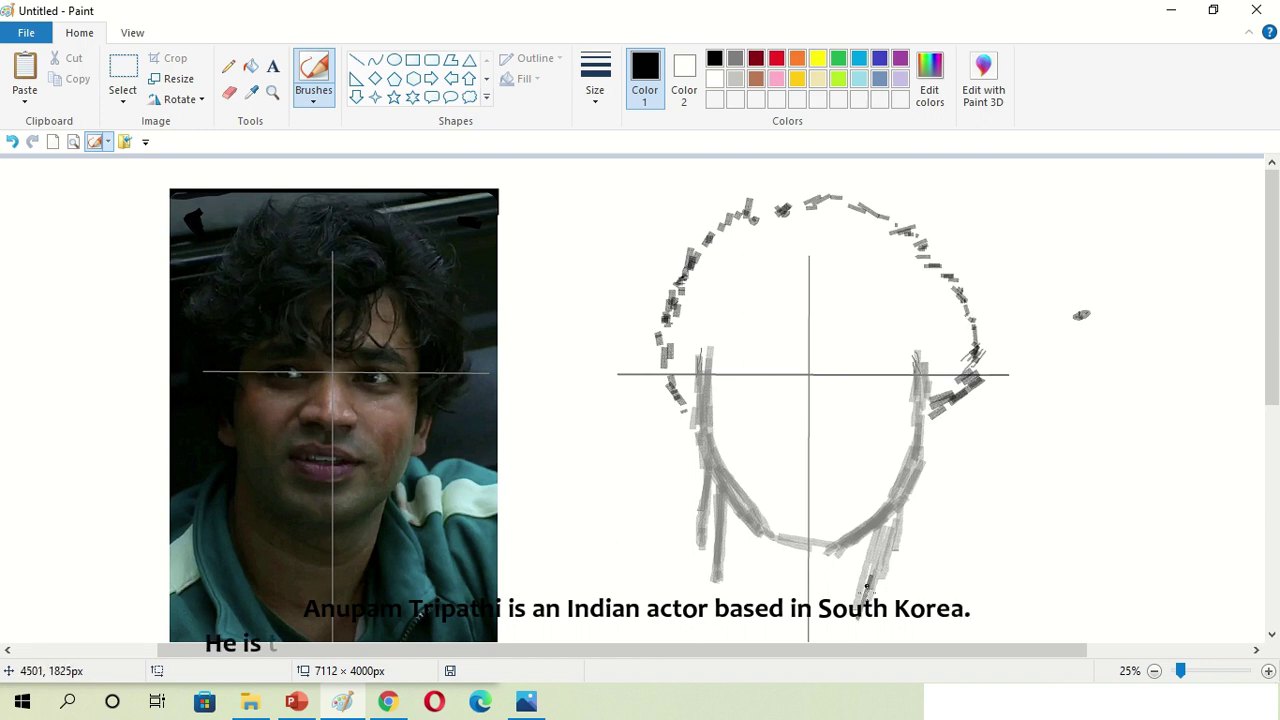
left_click_drag(714, 568, 719, 584)
mouse_move(674, 408)
left_mouse_down()
mouse_move(702, 319)
mouse_move(719, 348)
mouse_move(752, 334)
mouse_move(759, 310)
mouse_move(813, 306)
mouse_move(848, 338)
left_mouse_up()
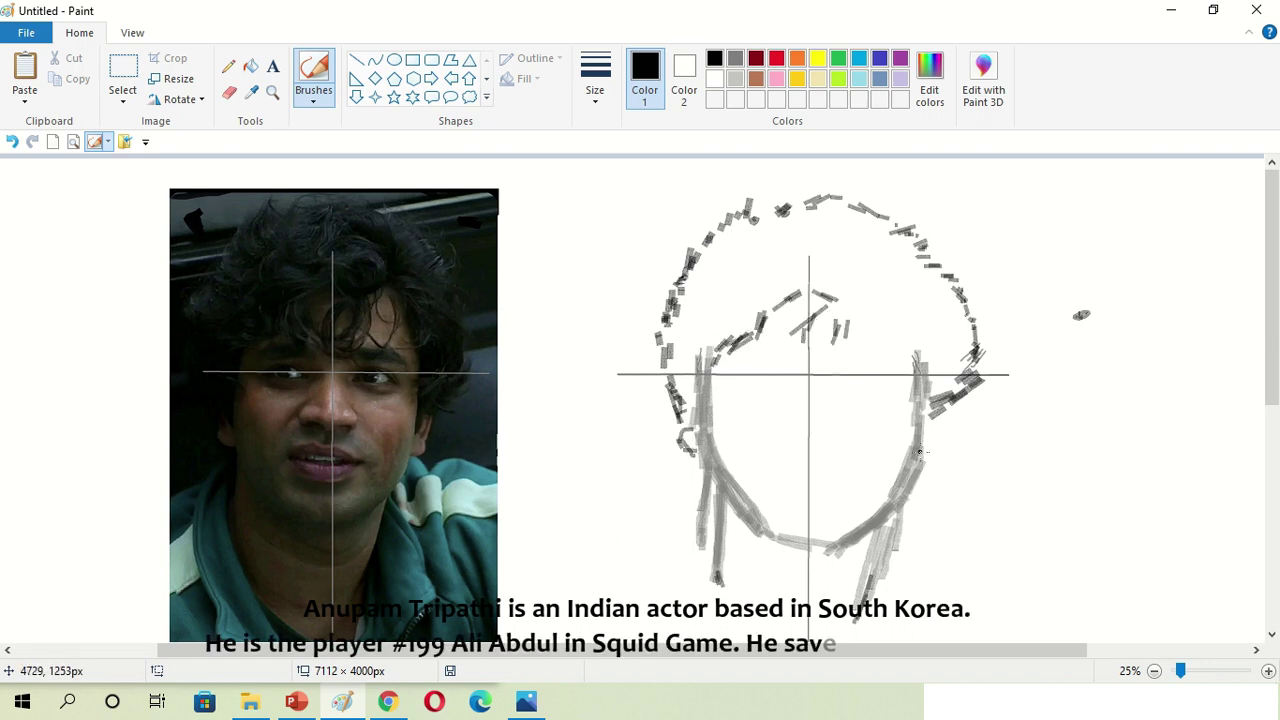
Sketch the left shoulder line and the left jacket collar edges in black below the neck
scroll(820, 400, "down", 3)
left_click_drag(714, 366, 612, 413)
mouse_move(710, 376)
left_mouse_down()
mouse_move(688, 465)
mouse_move(700, 525)
mouse_move(790, 605)
left_mouse_up()
left_click_drag(720, 450, 808, 622)
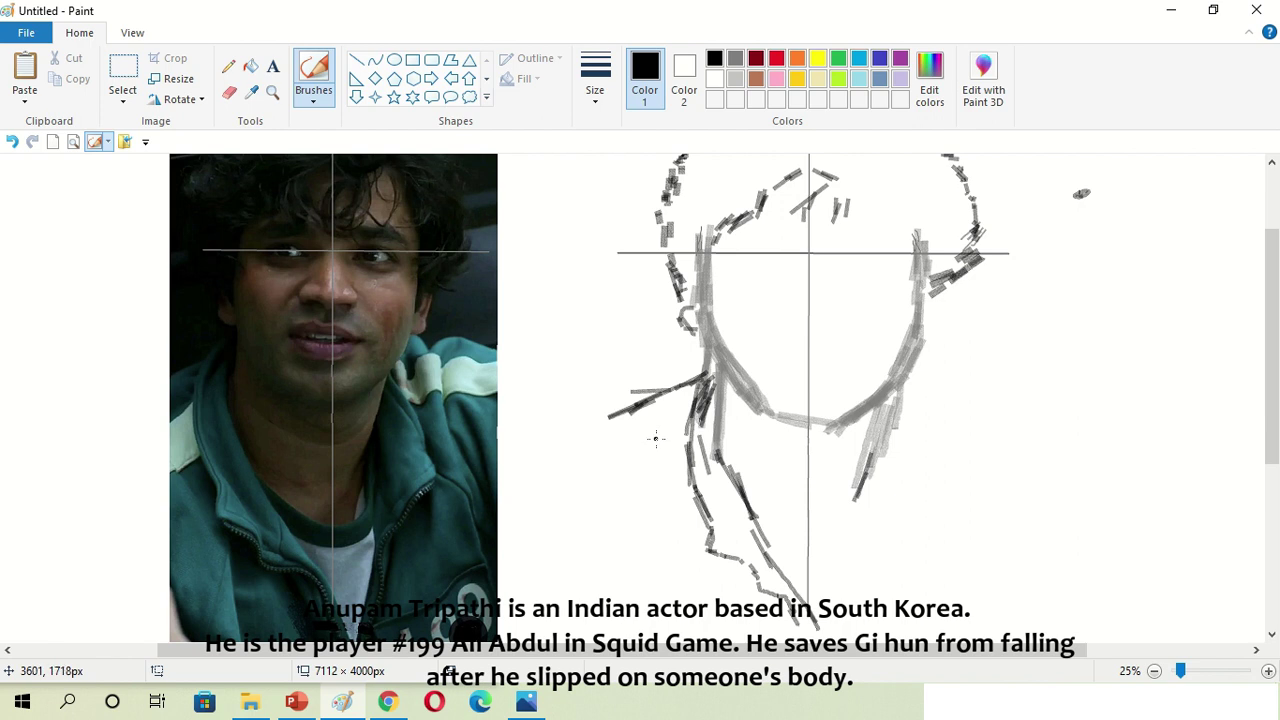
Select the left collar strokes in rectangular sections and shift them slightly outward from the neck
left_click(122, 72)
left_click_drag(671, 388, 743, 586)
mouse_move(754, 482)
left_mouse_down()
mouse_move(729, 480)
mouse_move(829, 640)
left_mouse_up()
left_click(873, 397)
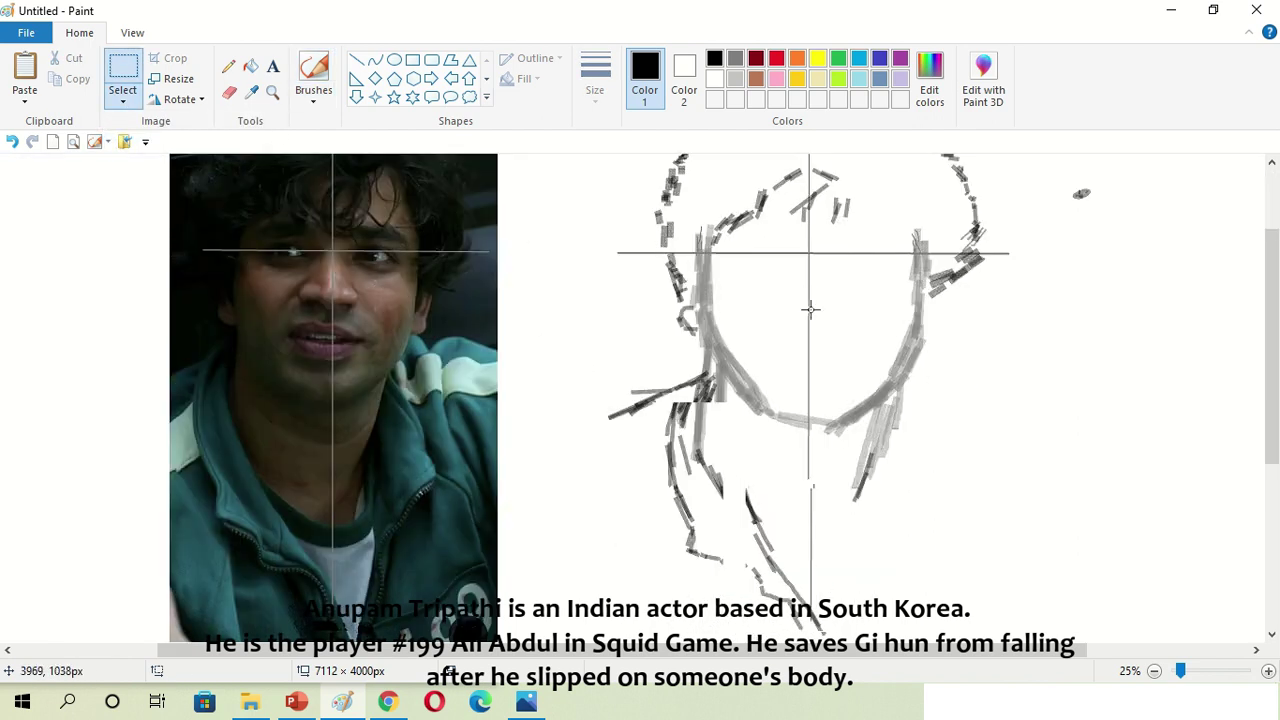
Brush in the right hairline, thicken the hair's right edge and add the right ear and shoulder lines
scroll(300, 250, "up", 2)
left_click(313, 80)
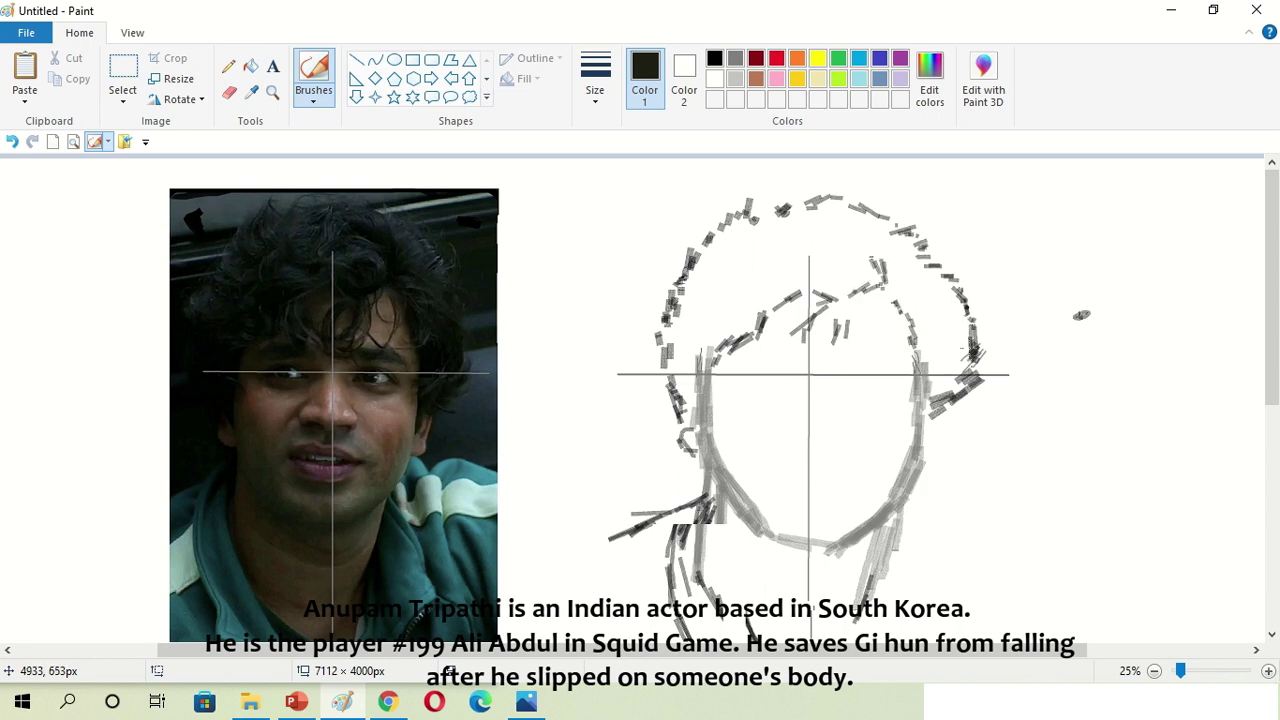
left_click_drag(952, 274, 970, 342)
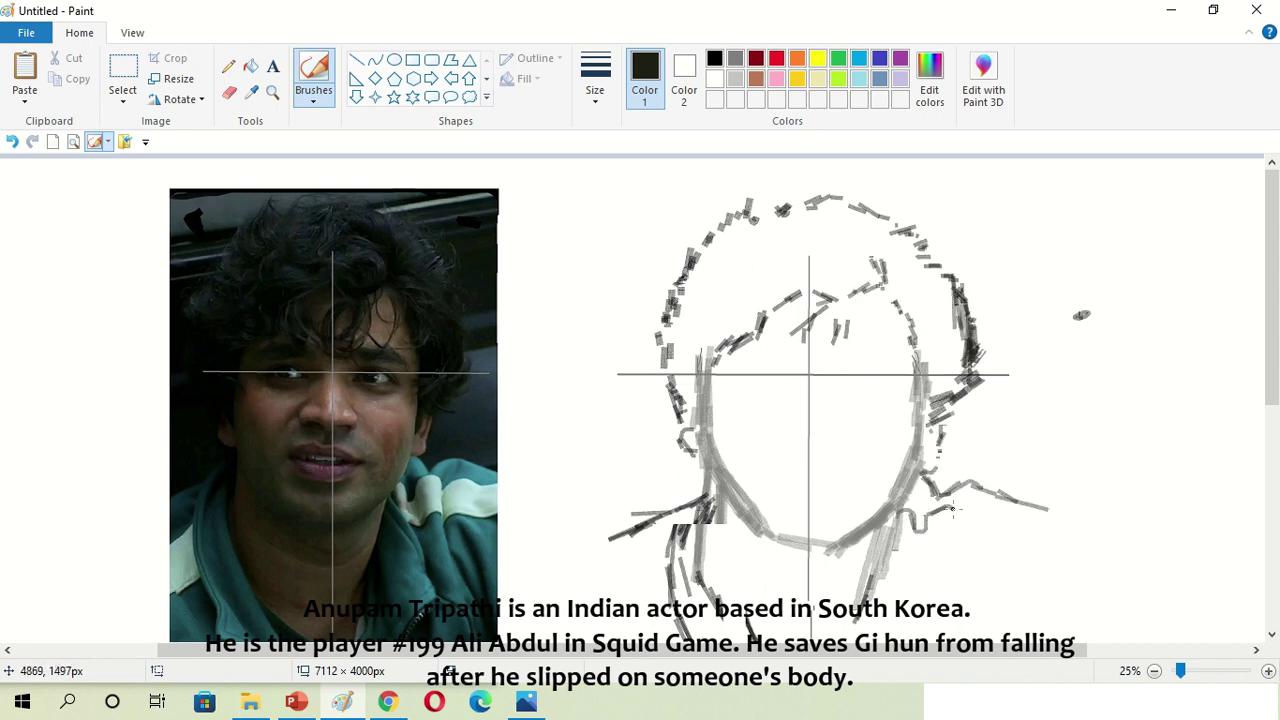
Retrace the left neck line and sketch the eyes, eyebrows, nose and lips in dark brush strokes
left_click_drag(696, 520, 745, 640)
scroll(745, 640, "down", 2)
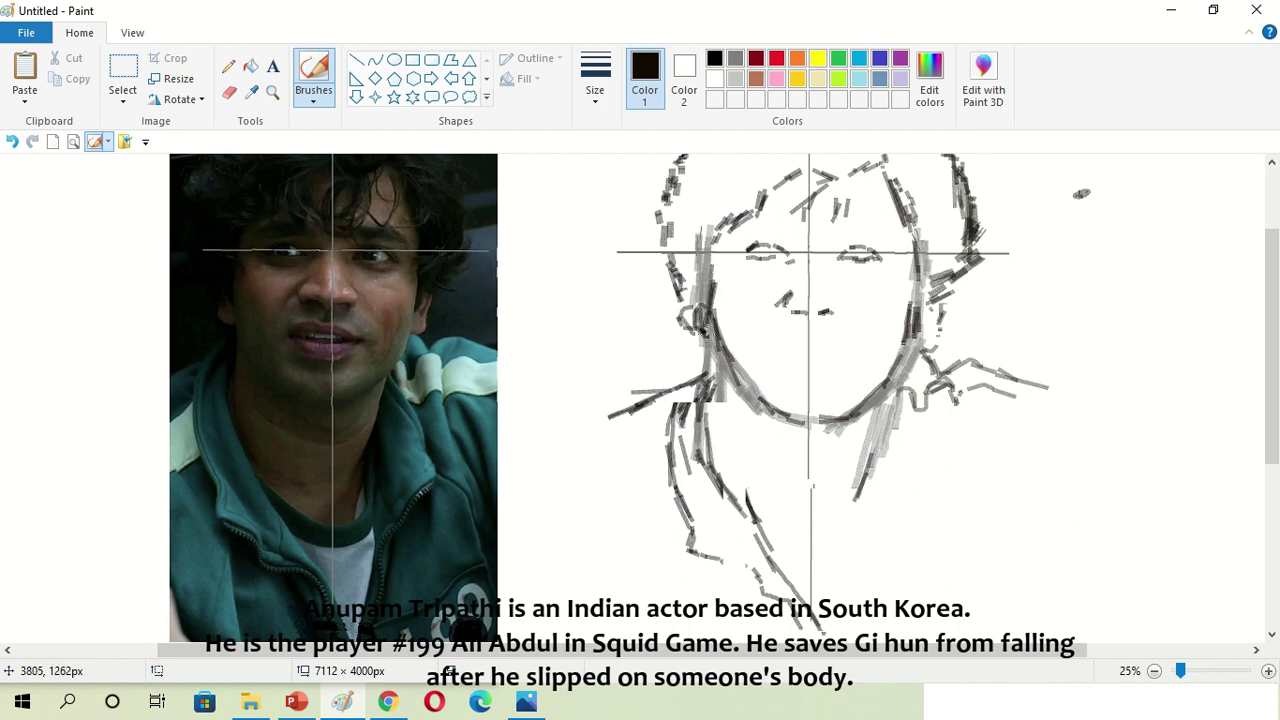
left_click(441, 328)
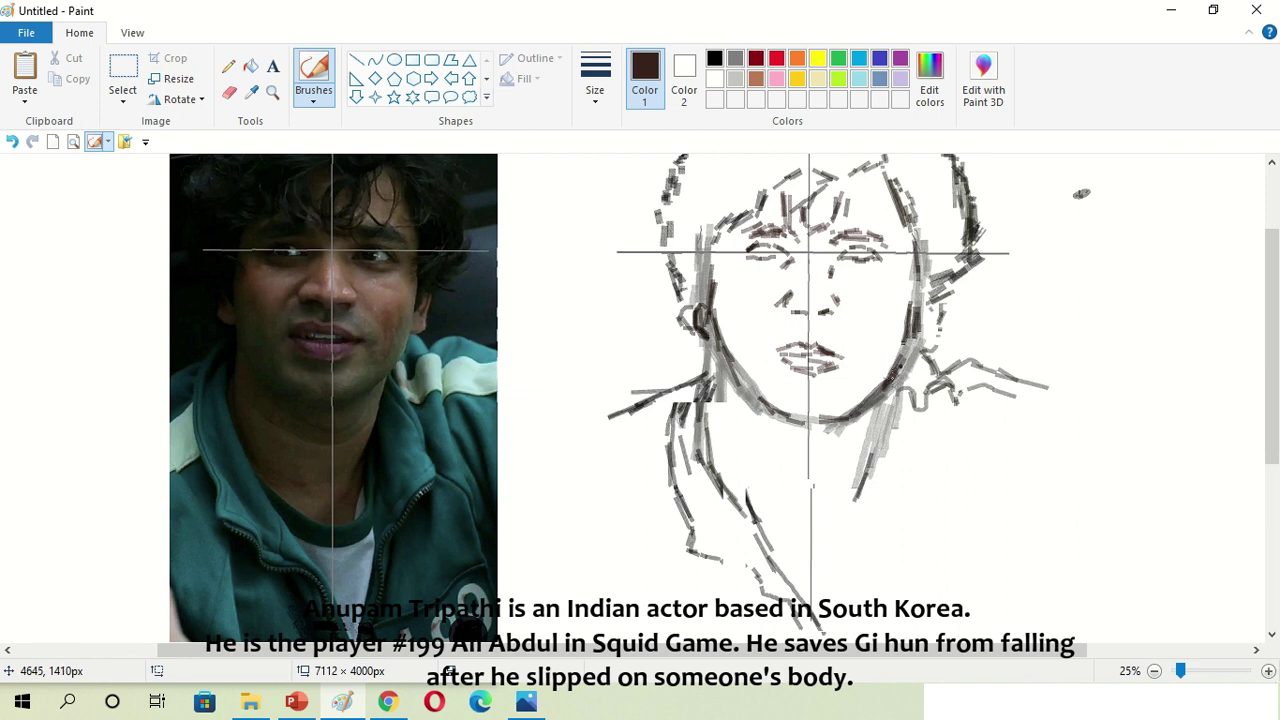
Select the sketched mouth and move it slightly up on the face
left_click(123, 100)
left_click(200, 128)
left_click_drag(776, 334, 848, 382)
Darken the chin and jawline, the pupils and the nostrils with dark brown brush strokes
left_click(313, 80)
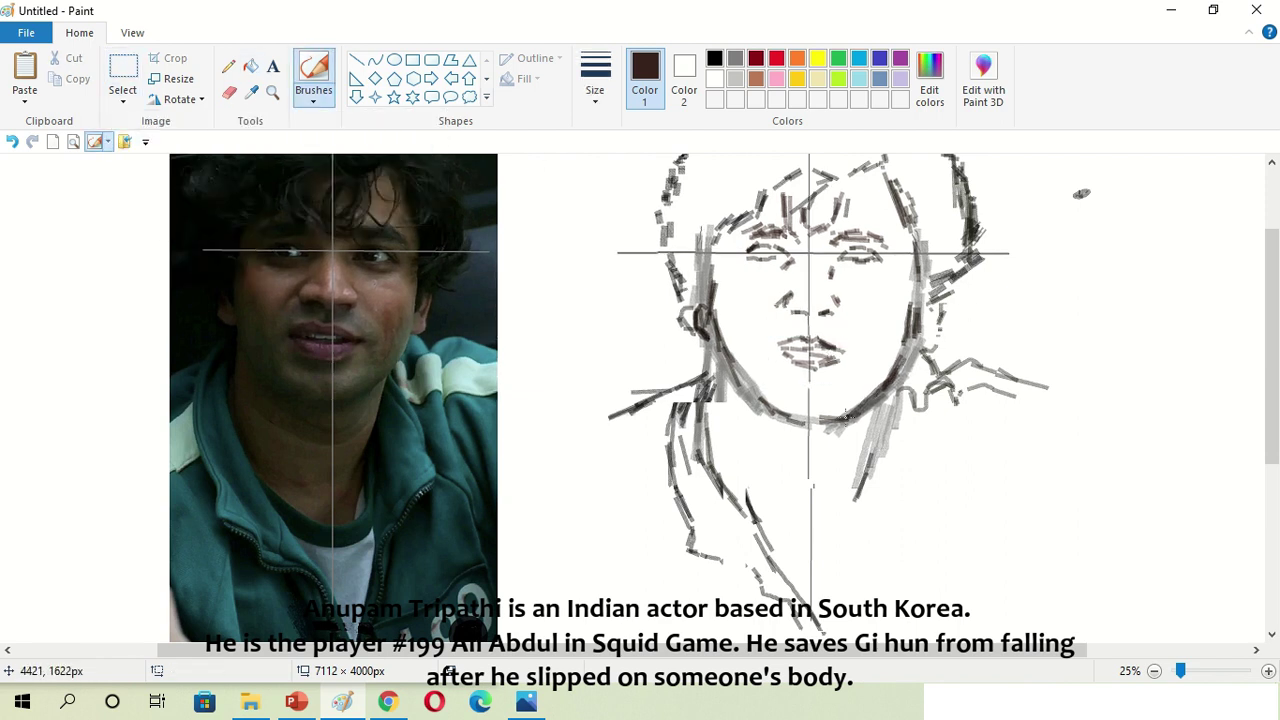
left_click_drag(816, 423, 878, 394)
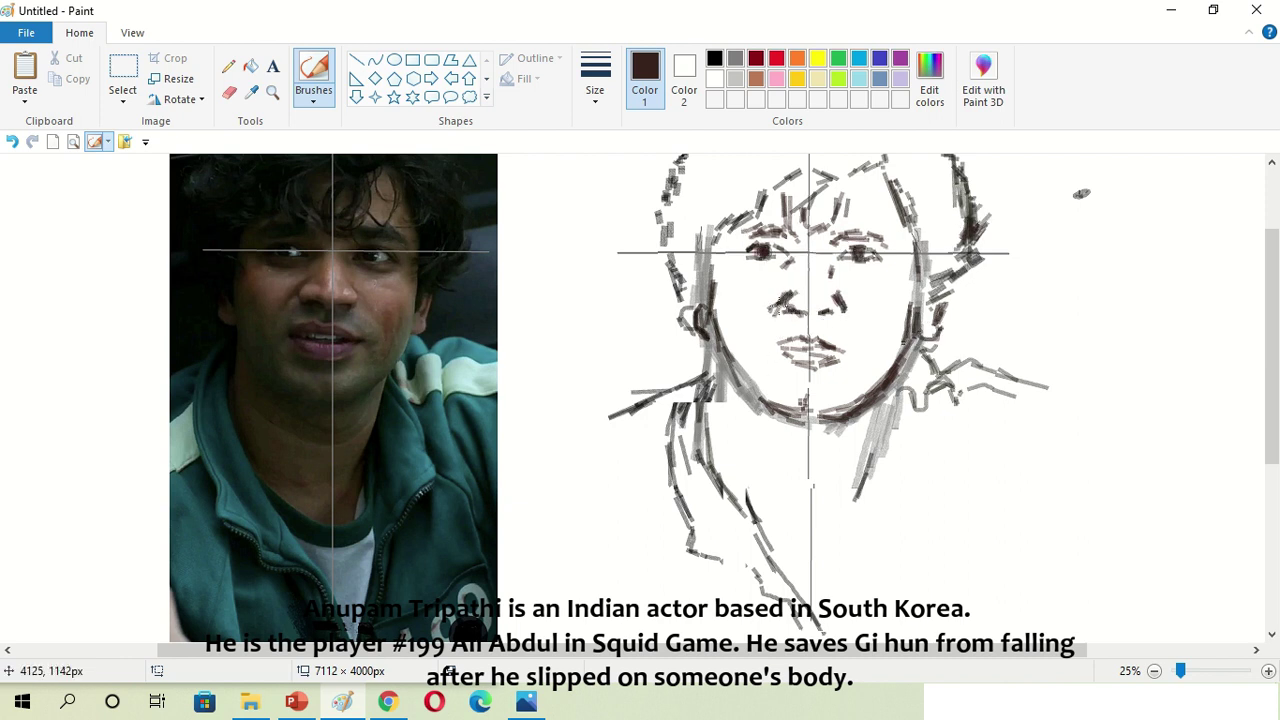
left_click(798, 282)
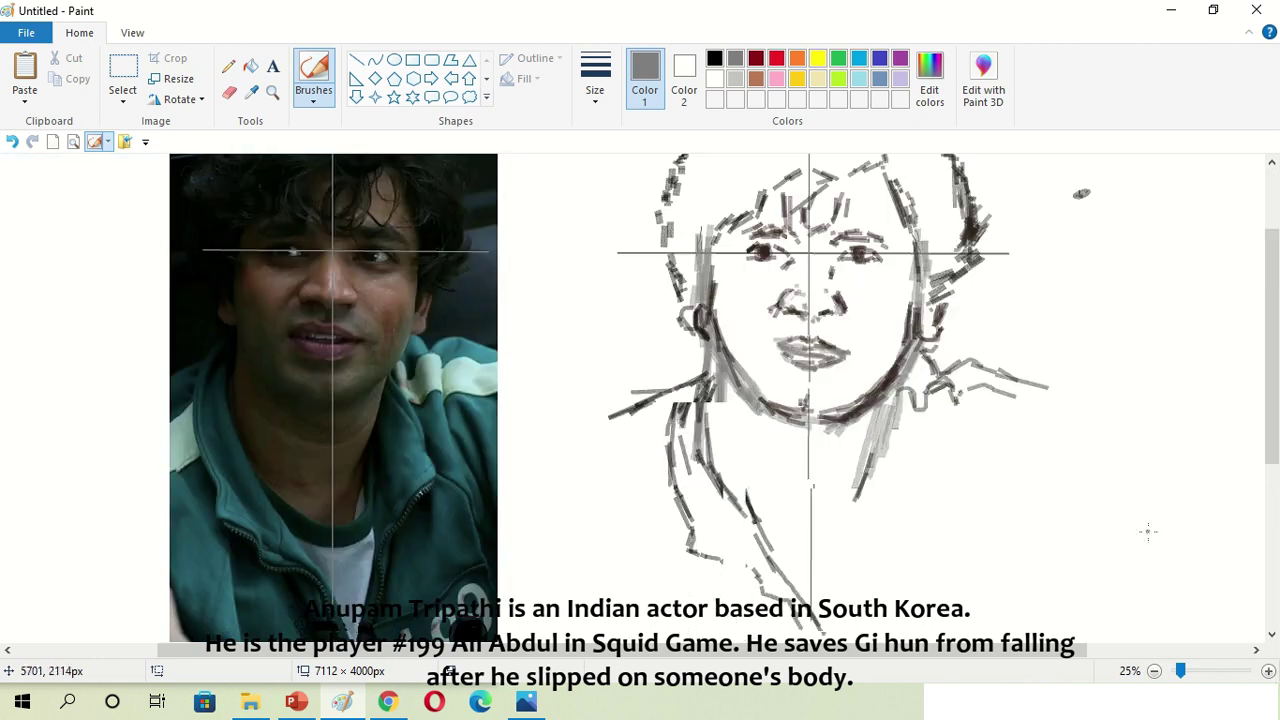
Sketch the shirt neckline and the right jacket collar edge below the chin in gray
mouse_move(765, 503)
left_mouse_down()
mouse_move(821, 526)
mouse_move(862, 554)
left_mouse_up()
scroll(1094, 360, "down", 3)
scroll(906, 438, "up", 2)
left_click_drag(875, 508, 836, 574)
left_click_drag(850, 538, 828, 577)
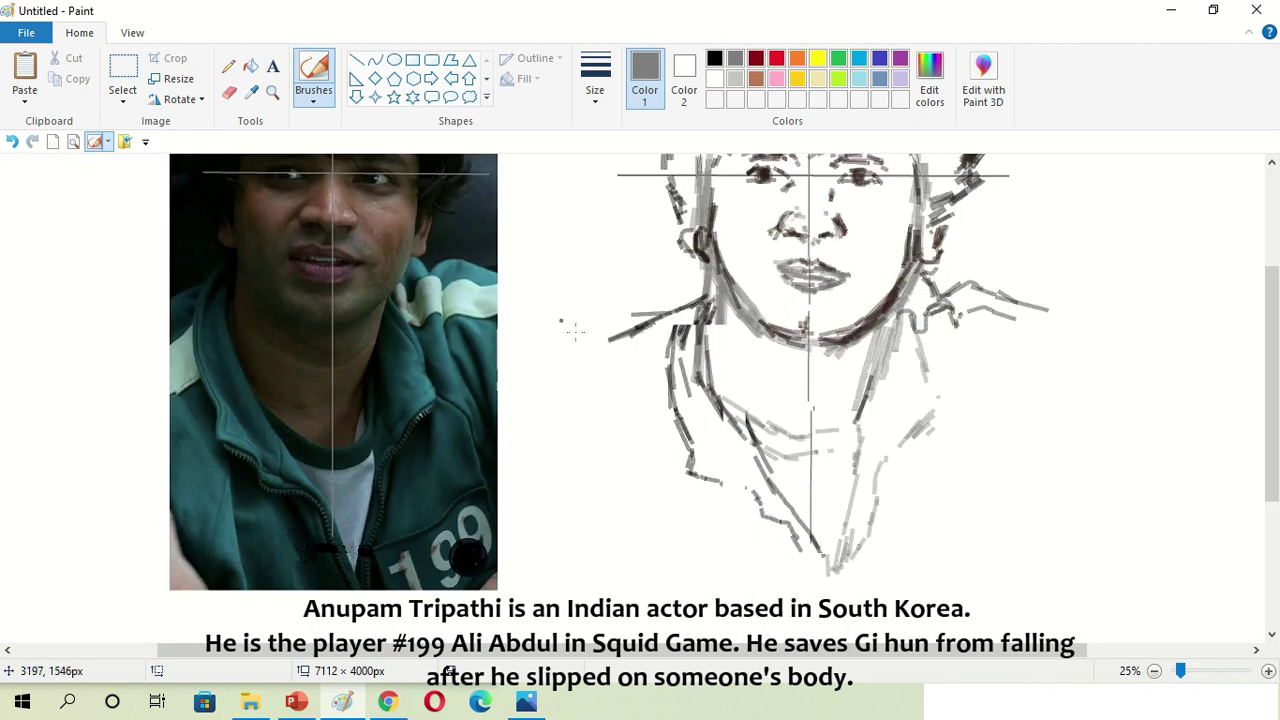
Thicken the left hair outline with gray strokes and trim the right hair edge with white
scroll(972, 290, "up", 3)
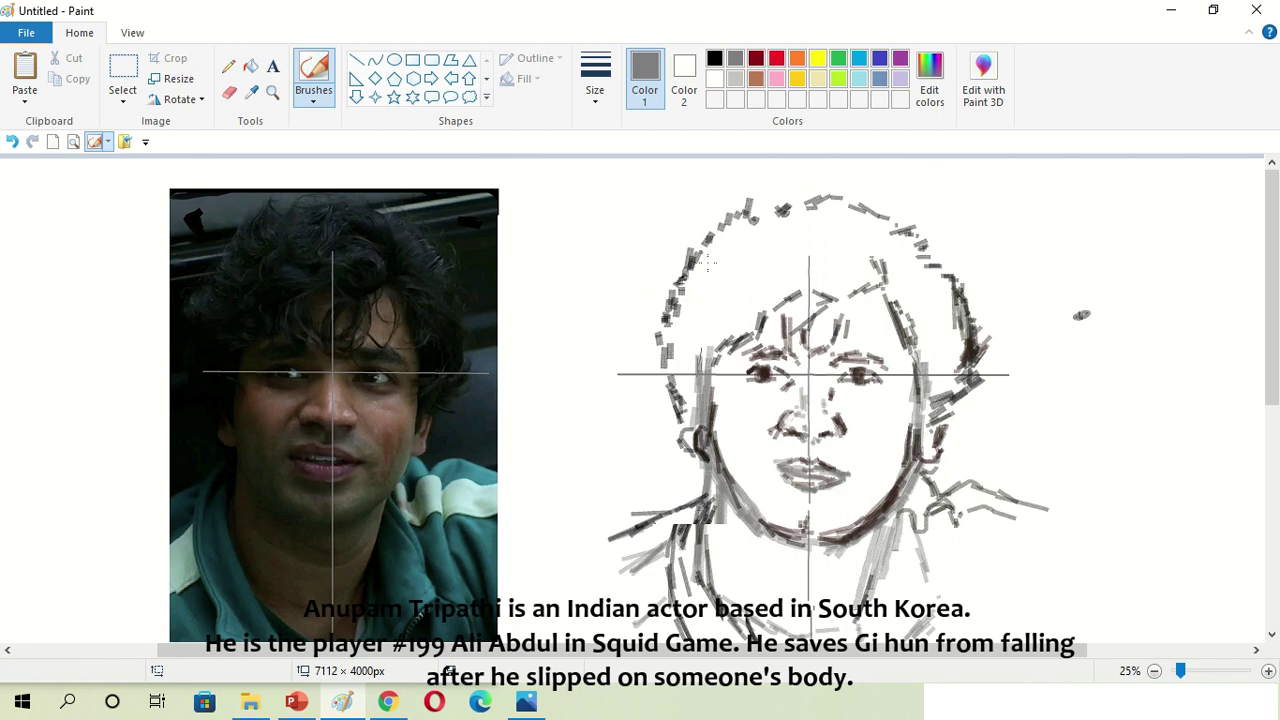
left_click_drag(700, 268, 668, 336)
left_click_drag(730, 216, 680, 303)
left_click(665, 300)
left_click_drag(976, 334, 940, 329)
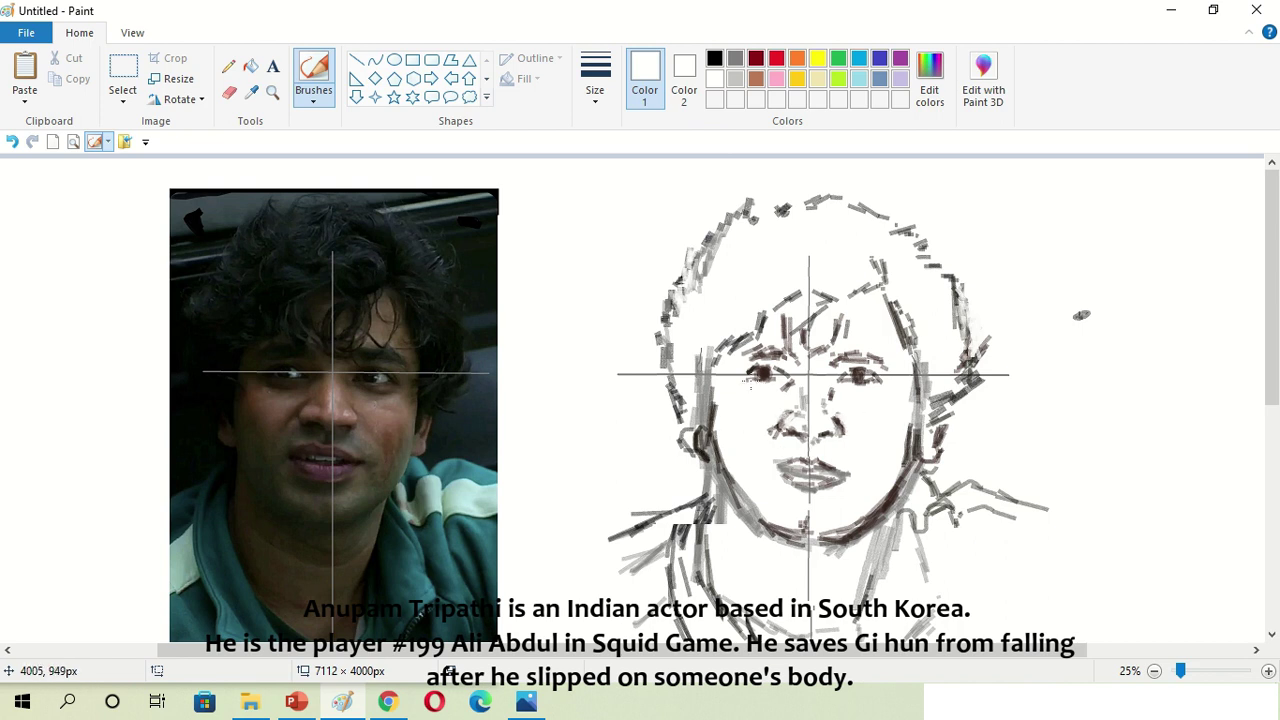
Fill the blank background around the sketched portrait with brown
scroll(750, 380, "down", 3)
left_click(250, 66)
left_click(560, 240)
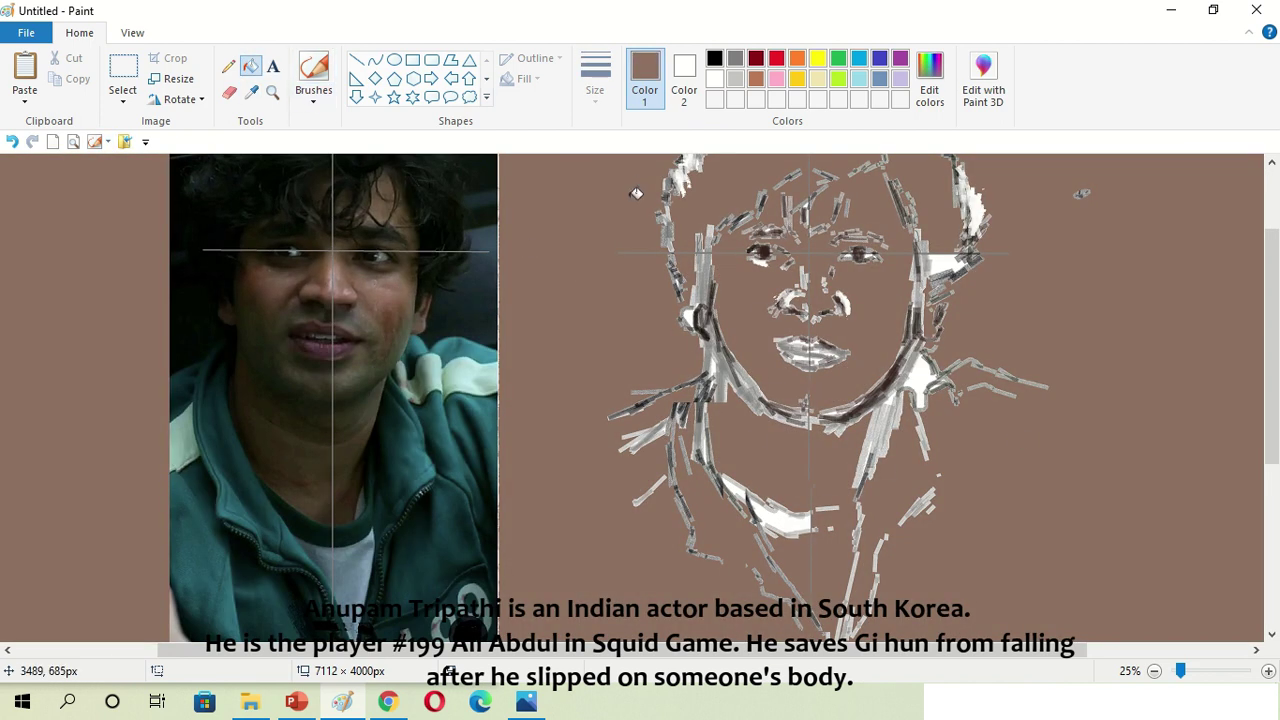
Block in the first skin-tone patches on the cheeks and chin with the brush, using a sampled colour
left_click(313, 75)
mouse_move(855, 265)
left_mouse_down()
mouse_move(865, 311)
mouse_move(901, 328)
mouse_move(758, 368)
left_mouse_up()
left_click(251, 92)
left_click(830, 395)
mouse_move(840, 378)
left_mouse_down()
mouse_move(800, 285)
mouse_move(778, 280)
mouse_move(750, 335)
left_mouse_up()
Choose a different brush thickness and type, and block in the cheek and beard tones with a sampled colour
left_click(595, 90)
left_click(595, 180)
left_click(251, 92)
left_click(746, 272)
left_click(313, 95)
left_click(335, 183)
mouse_move(715, 235)
left_mouse_down()
mouse_move(830, 345)
mouse_move(860, 355)
mouse_move(800, 328)
left_mouse_up()
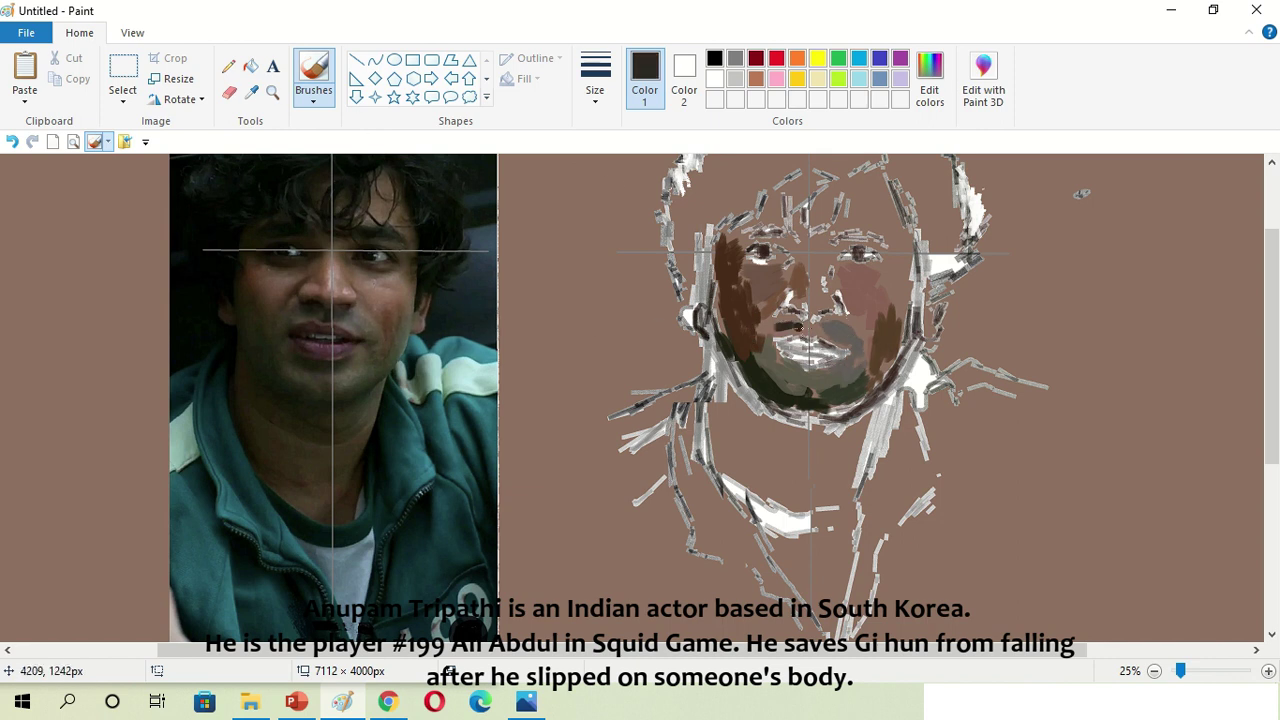
Paint the right side of the forehead in a sampled grayish brown
left_click(251, 92)
left_click(840, 265)
scroll(640, 400, "up", 3)
mouse_move(860, 300)
left_mouse_down()
mouse_move(861, 333)
mouse_move(880, 360)
left_mouse_up()
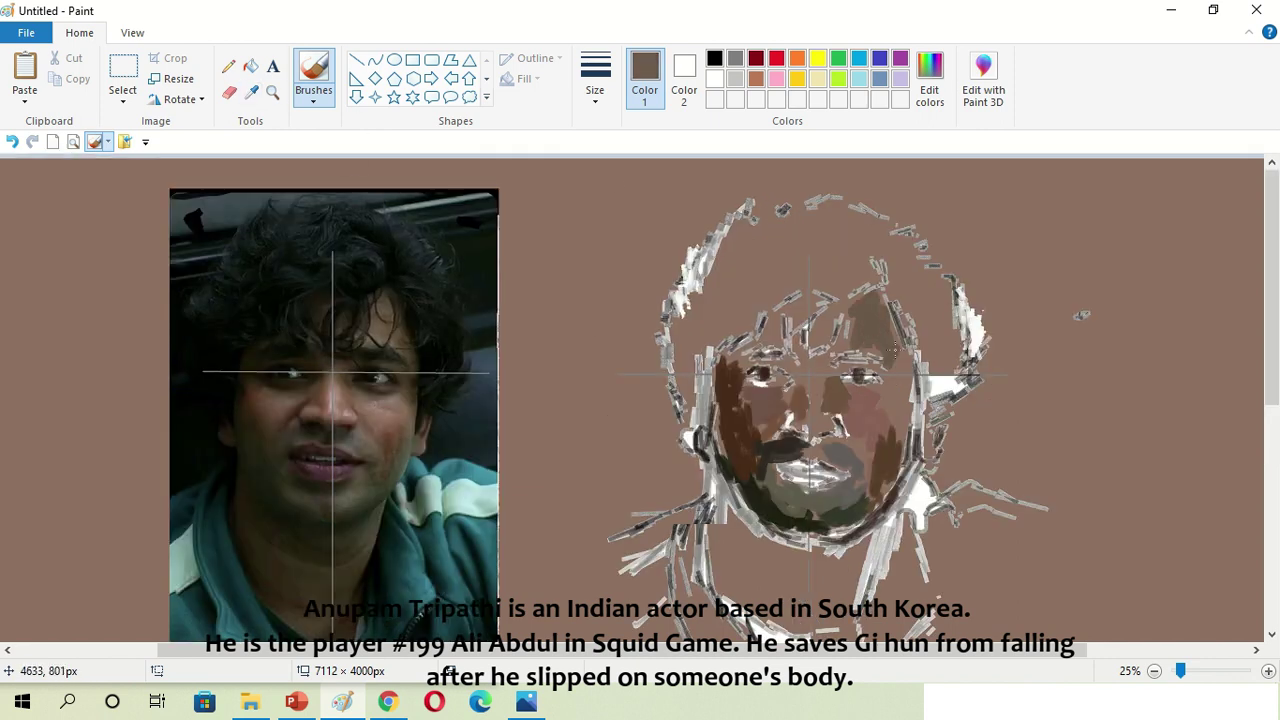
Paint the eyes and eyebrows and the left part of the hair in near-black
left_click(762, 372)
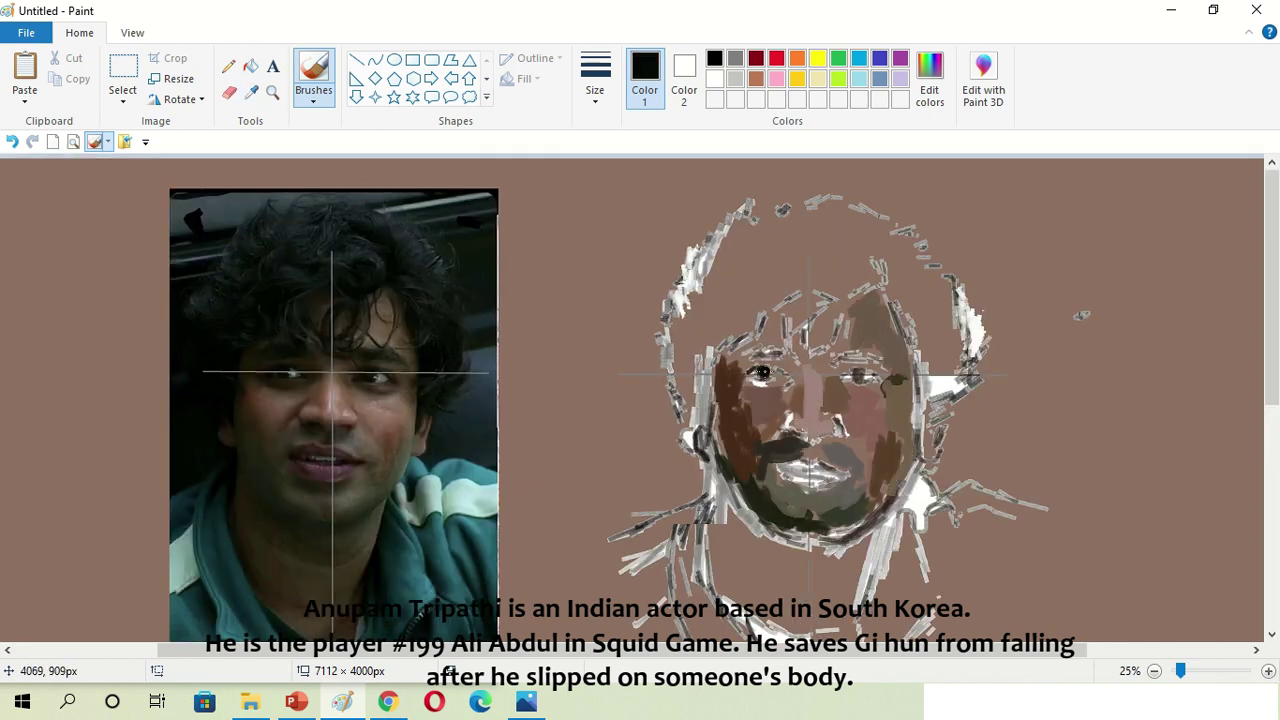
key("ctrl+z")
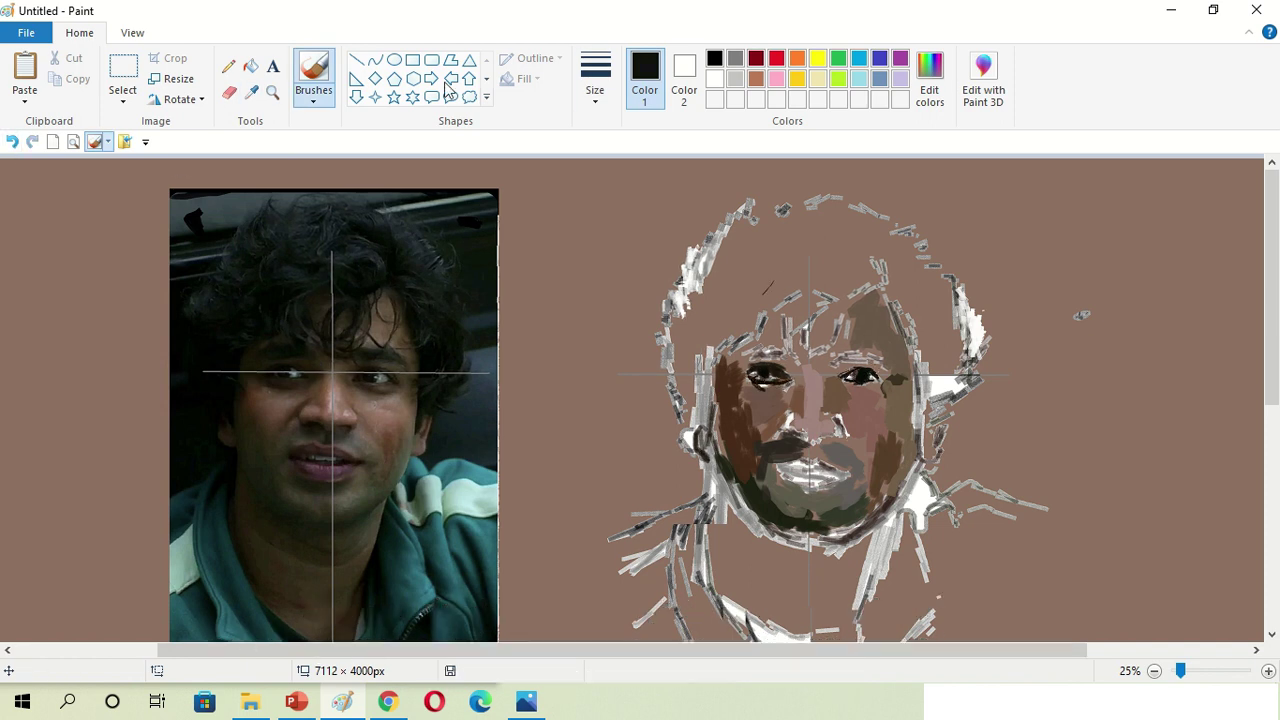
mouse_move(745, 270)
left_mouse_down()
mouse_move(712, 428)
mouse_move(740, 300)
mouse_move(686, 290)
mouse_move(720, 220)
left_mouse_up()
mouse_move(884, 362)
left_mouse_down()
mouse_move(740, 352)
mouse_move(806, 368)
left_mouse_up()
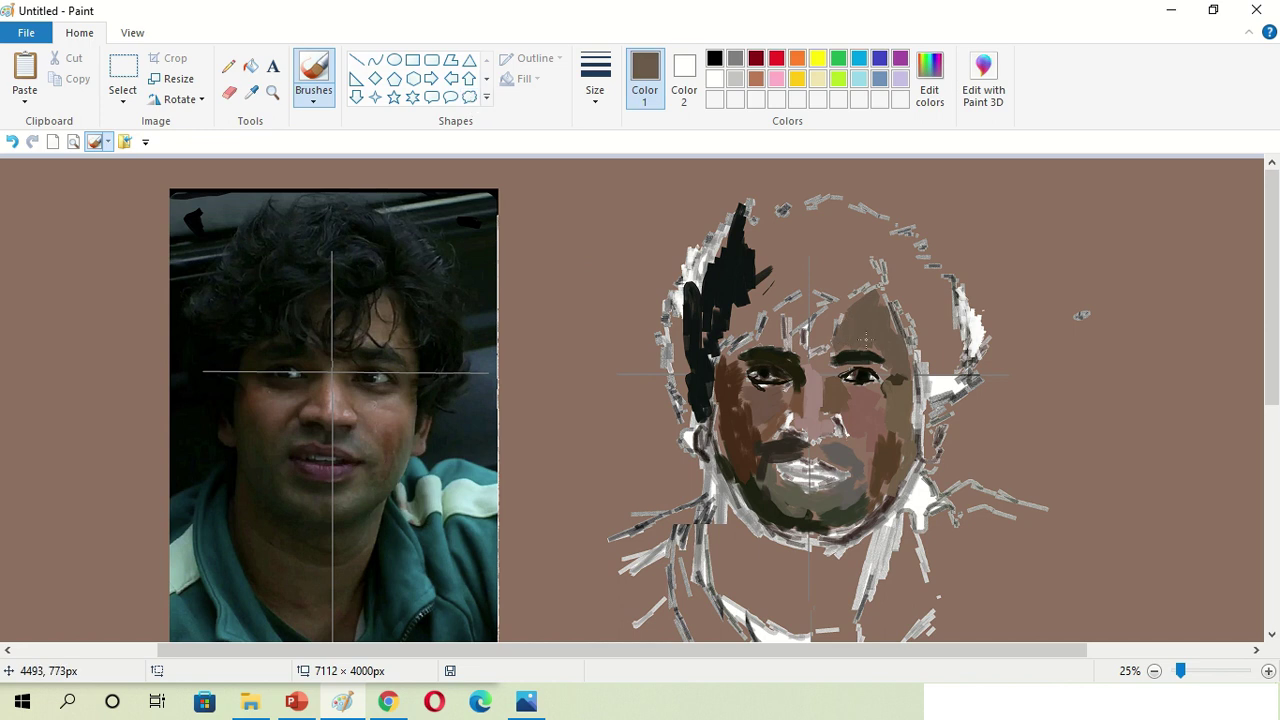
Cover the forehead and temples between the hairline and eyebrows with grayish-brown strokes
left_click_drag(830, 302, 828, 356)
mouse_move(798, 288)
left_mouse_down()
mouse_move(772, 350)
mouse_move(740, 336)
left_mouse_up()
left_click_drag(916, 296, 896, 336)
mouse_move(932, 302)
left_mouse_down()
mouse_move(902, 382)
mouse_move(912, 316)
mouse_move(892, 280)
left_mouse_up()
Fill the top and right part of the hair with black brush strokes
left_click(714, 58)
mouse_move(842, 296)
left_mouse_down()
mouse_move(752, 243)
mouse_move(850, 216)
mouse_move(924, 268)
left_mouse_up()
left_click_drag(830, 196, 934, 274)
left_click_drag(850, 228, 912, 310)
Shade the cheek under the left eye with a colour sampled from the photo, and fill the left hair in black
left_click(251, 92)
left_click(375, 385)
mouse_move(766, 386)
left_mouse_down()
mouse_move(730, 410)
mouse_move(740, 430)
left_mouse_up()
left_click(714, 58)
mouse_move(722, 336)
left_mouse_down()
mouse_move(706, 424)
mouse_move(755, 290)
mouse_move(683, 273)
mouse_move(703, 268)
mouse_move(660, 320)
left_mouse_up()
Paint the lower cheeks and beard area with a colour sampled from the mouth region of the photo
left_click(251, 92)
left_click(330, 450)
mouse_move(748, 428)
left_mouse_down()
mouse_move(745, 482)
mouse_move(830, 515)
left_mouse_up()
Build up the forehead locks and crown of the painted hair with several sampled dark tones
scroll(636, 160, "right", 3)
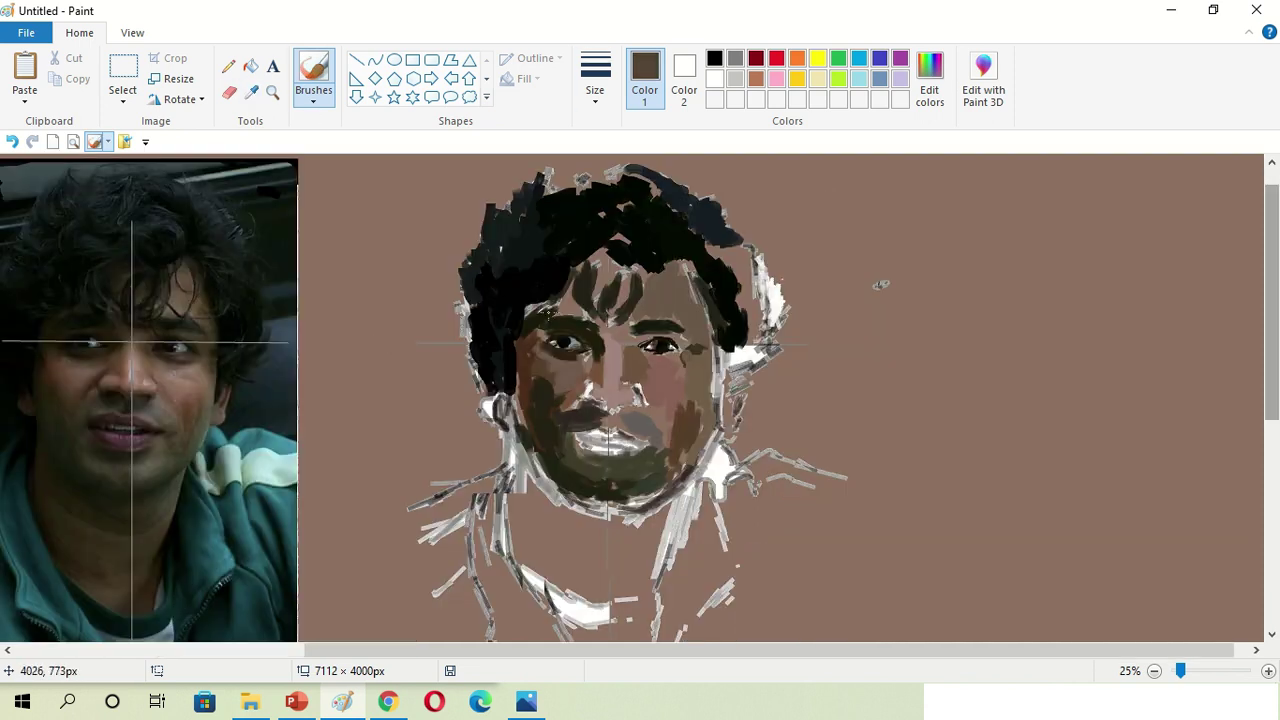
left_click(251, 92)
left_click(610, 240)
left_click(251, 92)
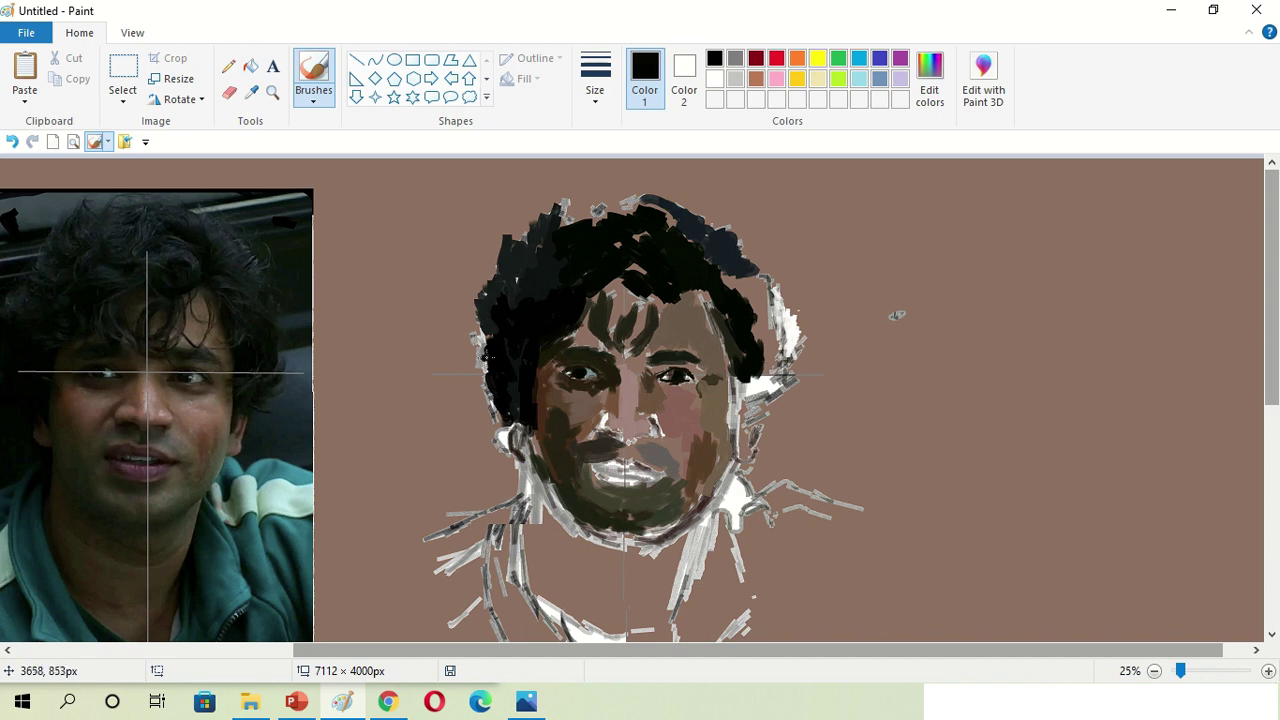
left_click(495, 352)
left_click(251, 92)
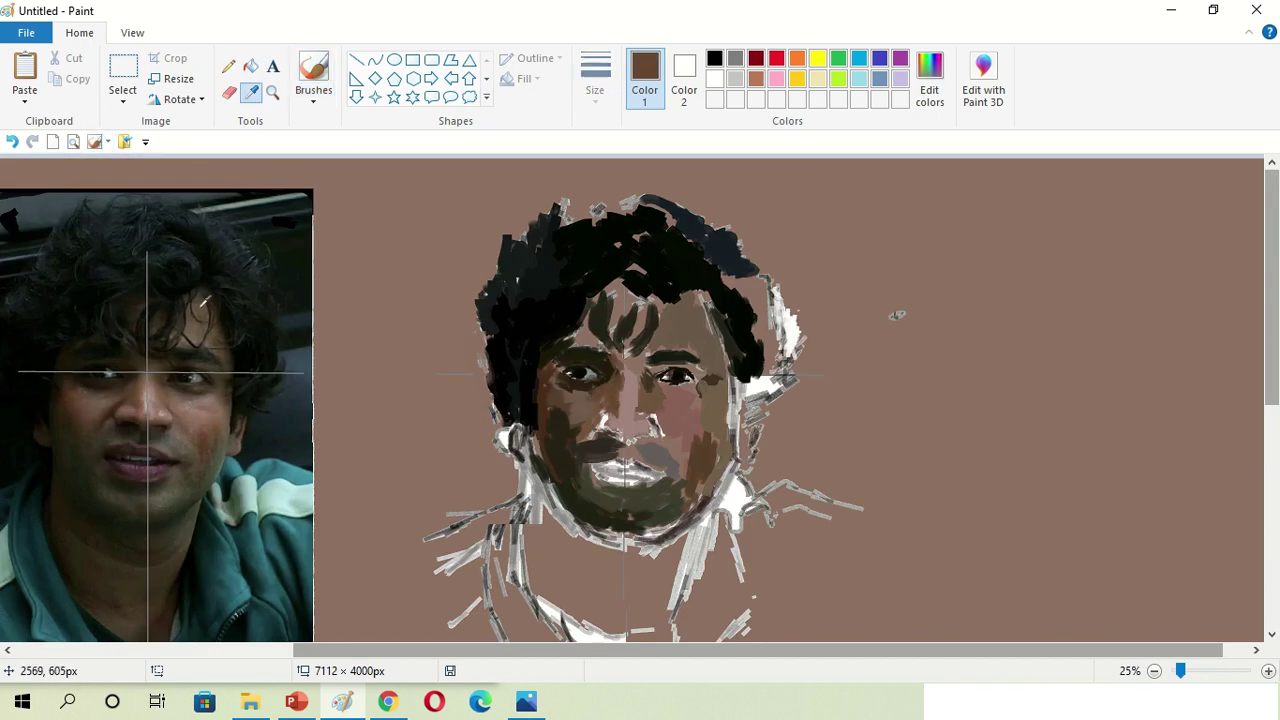
left_click(600, 310)
mouse_move(600, 290)
left_mouse_down()
mouse_move(557, 197)
mouse_move(640, 210)
left_mouse_up()
Paint over the white sketch marks on the right side of the hair with sampled dark tones
left_click(251, 92)
left_click(840, 330)
mouse_move(800, 315)
left_mouse_down()
mouse_move(790, 355)
mouse_move(755, 340)
left_mouse_up()
left_click(251, 92)
left_click(600, 240)
mouse_move(760, 285)
left_mouse_down()
mouse_move(735, 305)
mouse_move(765, 375)
mouse_move(755, 430)
mouse_move(785, 372)
left_mouse_up()
Paint the dark area beside the right ear and the dark blue background next to it with sampled colours
left_click(251, 92)
left_click(620, 240)
mouse_move(760, 420)
left_mouse_down()
mouse_move(770, 470)
mouse_move(771, 430)
mouse_move(806, 456)
mouse_move(795, 449)
mouse_move(820, 420)
left_mouse_up()
left_click(251, 92)
left_click(290, 265)
mouse_move(795, 330)
left_mouse_down()
mouse_move(855, 300)
mouse_move(884, 388)
mouse_move(885, 446)
mouse_move(865, 495)
left_mouse_up()
Block in the background beside the left of the face and hair with black brush strokes
left_click(229, 92)
scroll(118, 268, "left", 2)
left_click(714, 58)
left_click(313, 75)
mouse_move(548, 410)
left_mouse_down()
mouse_move(577, 448)
mouse_move(548, 395)
mouse_move(544, 345)
mouse_move(515, 425)
left_mouse_up()
Paint the left cheek with a tone sampled from the photo's cheek, and sample the portrait's dark left-eye colour
left_click(251, 92)
left_click(139, 396)
mouse_move(628, 392)
left_mouse_down()
mouse_move(692, 451)
mouse_move(645, 412)
left_mouse_up()
left_click(251, 92)
left_click(655, 378)
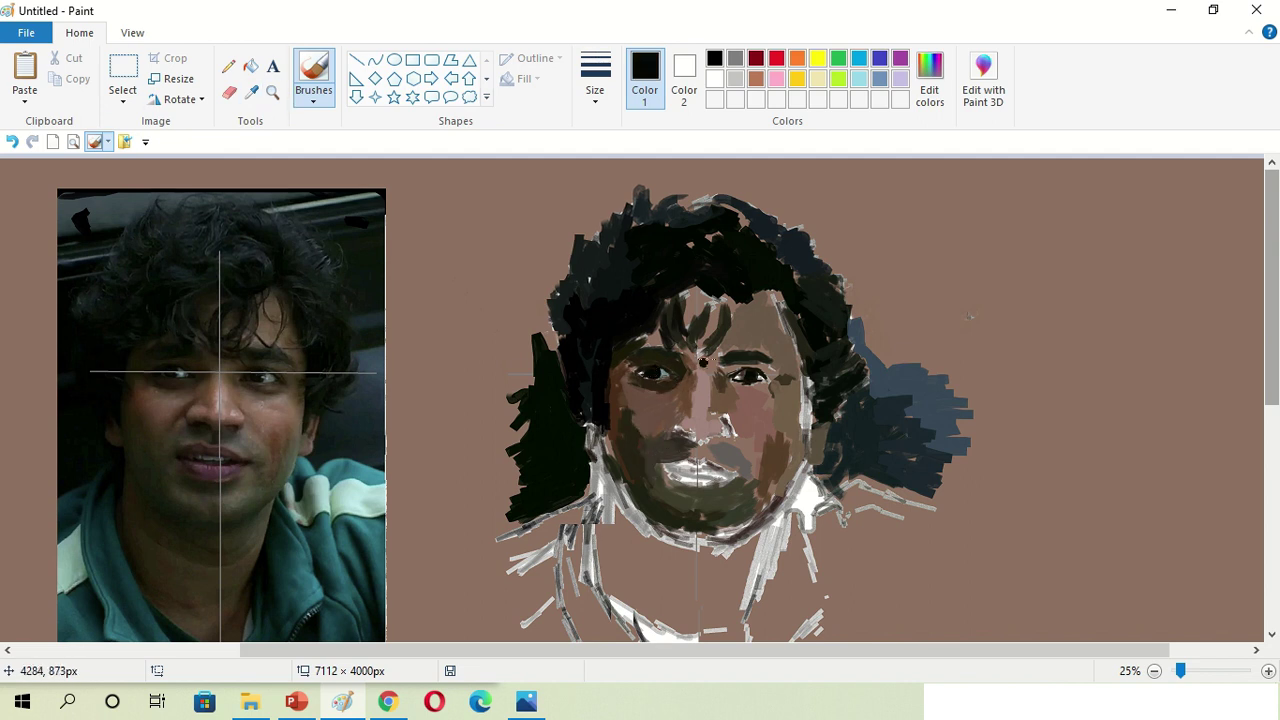
Darken the left forehead and the area around the left eye with sampled dark hair tones
left_click(251, 92)
left_click(164, 314)
left_click(251, 92)
left_click(650, 322)
left_click_drag(648, 325, 688, 343)
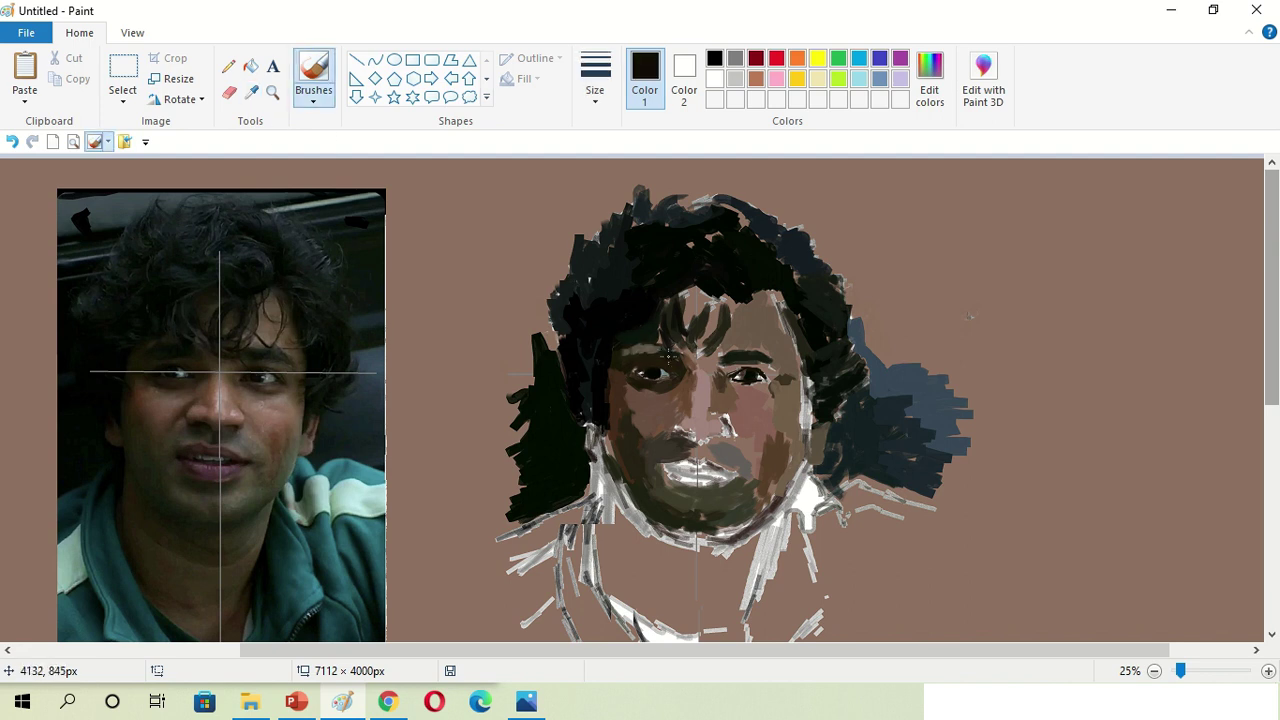
left_click(228, 68)
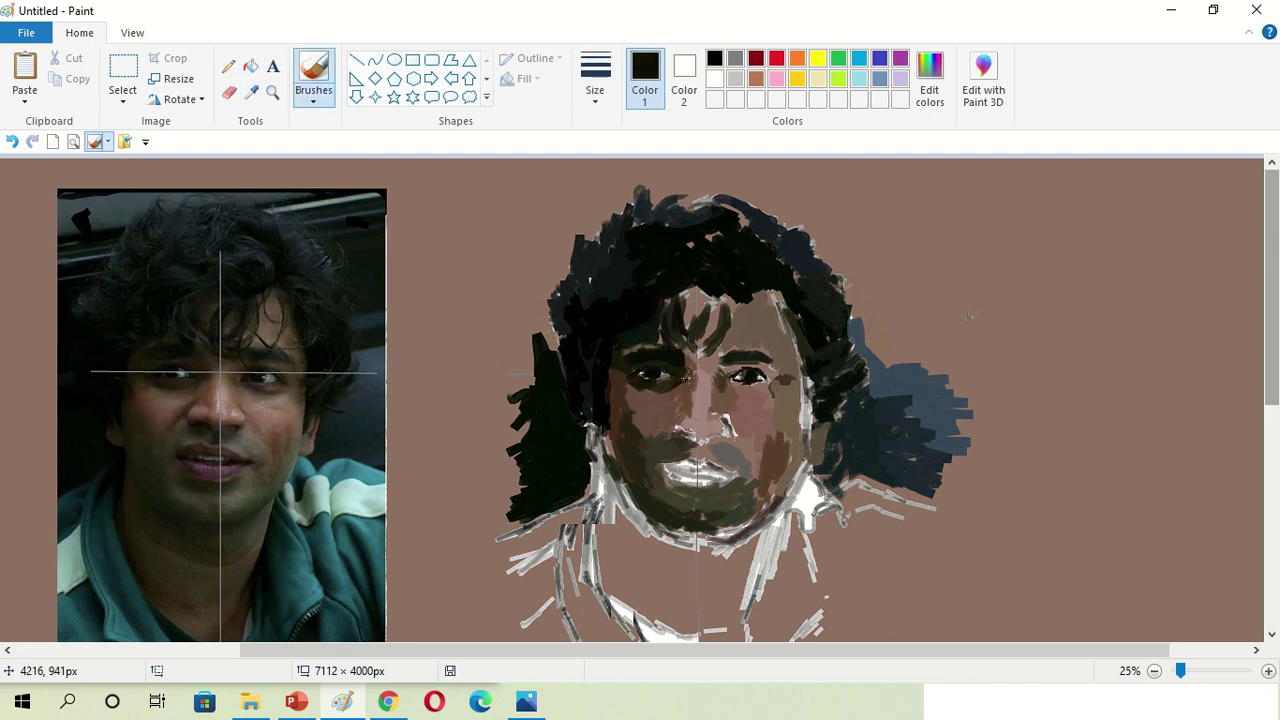
left_click(657, 388)
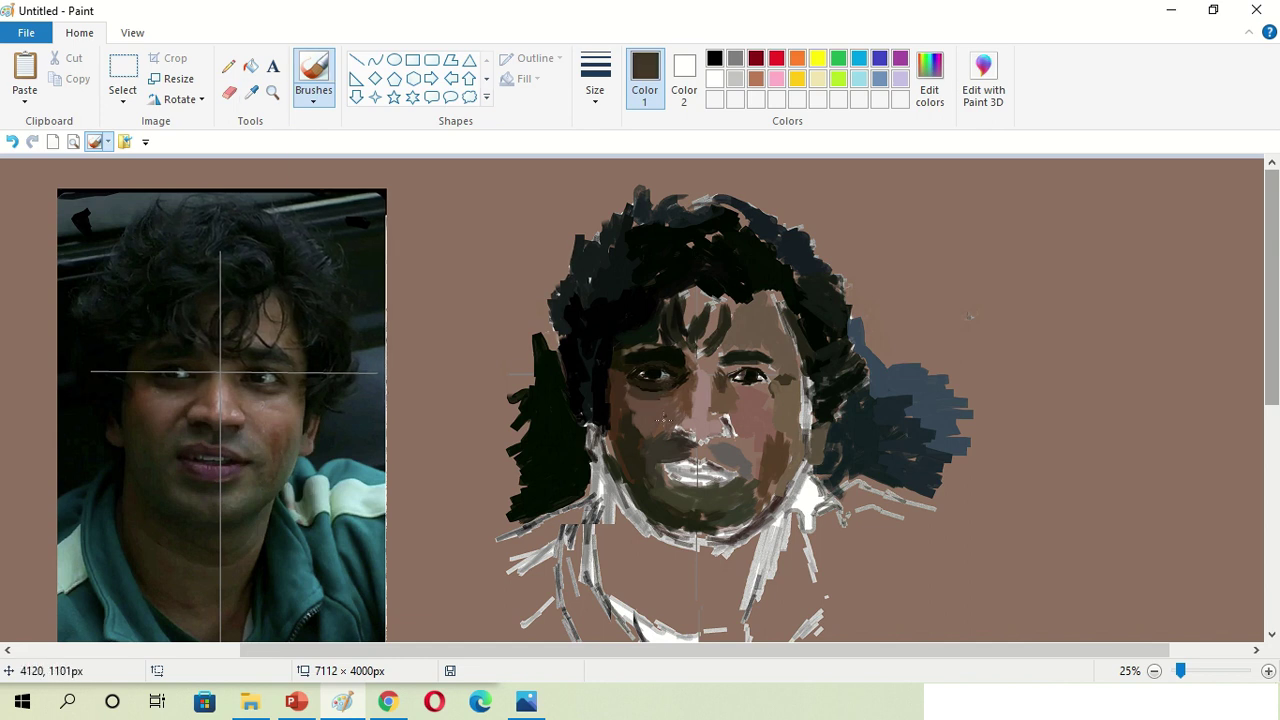
left_click(681, 403)
Cover the white sketch marks around the left ear and jaw with sampled dark tones
left_click(253, 92)
left_click(600, 448)
mouse_move(597, 492)
left_mouse_down()
mouse_move(531, 329)
mouse_move(595, 440)
left_mouse_up()
left_click(251, 92)
left_click(592, 466)
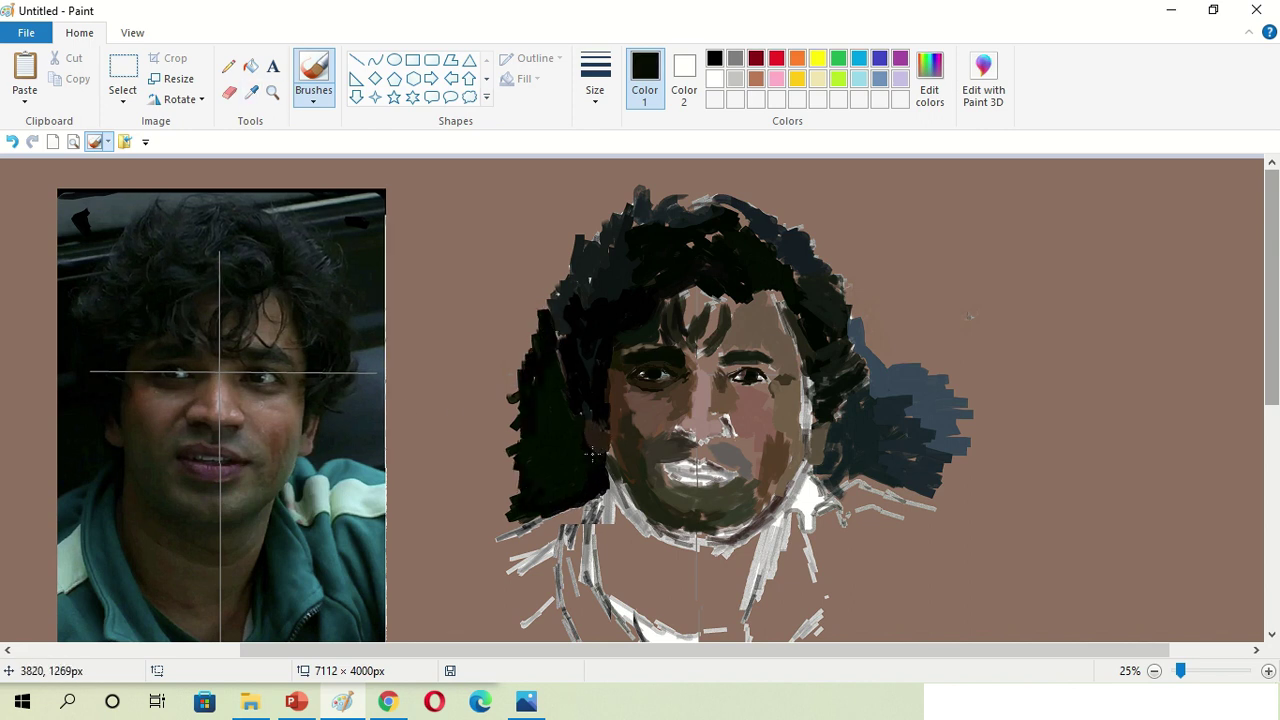
Paint the left cheek and the skin beneath the left eye with brown tones sampled from the portrait and the photo
left_click(251, 92)
left_click(658, 424)
left_click(251, 92)
left_click(160, 421)
left_click(251, 92)
left_click(215, 342)
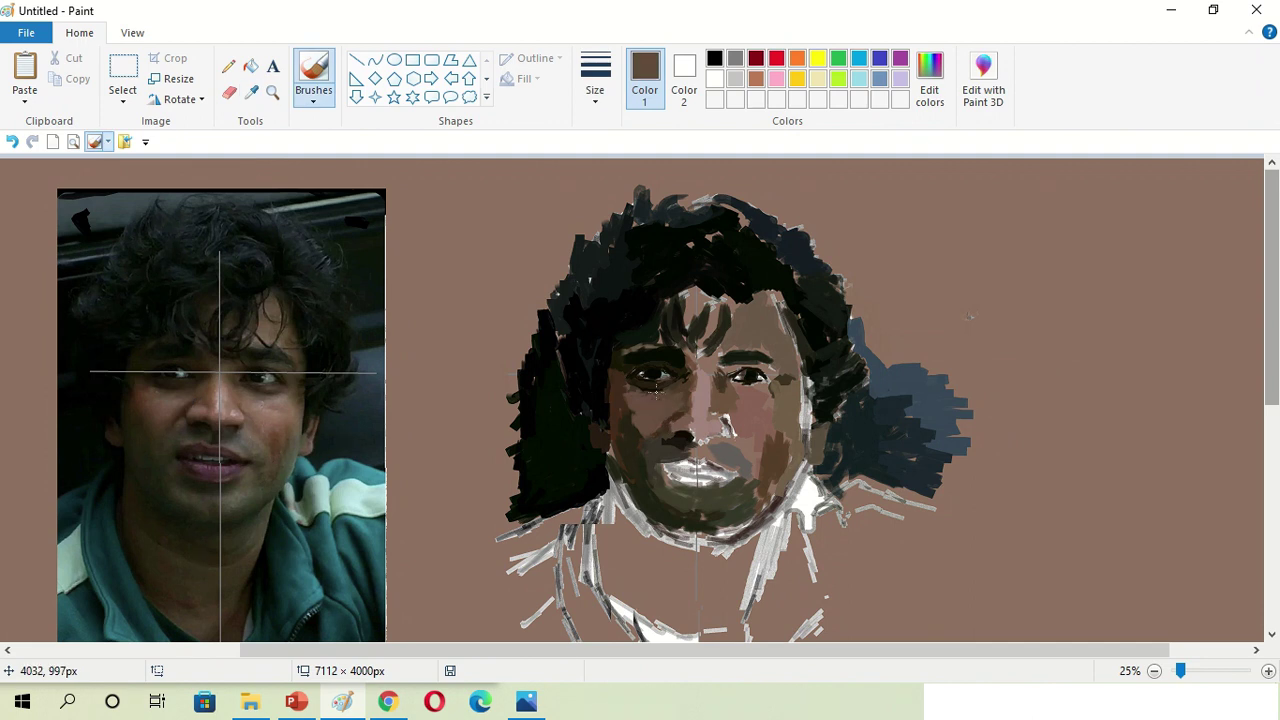
left_click(685, 388)
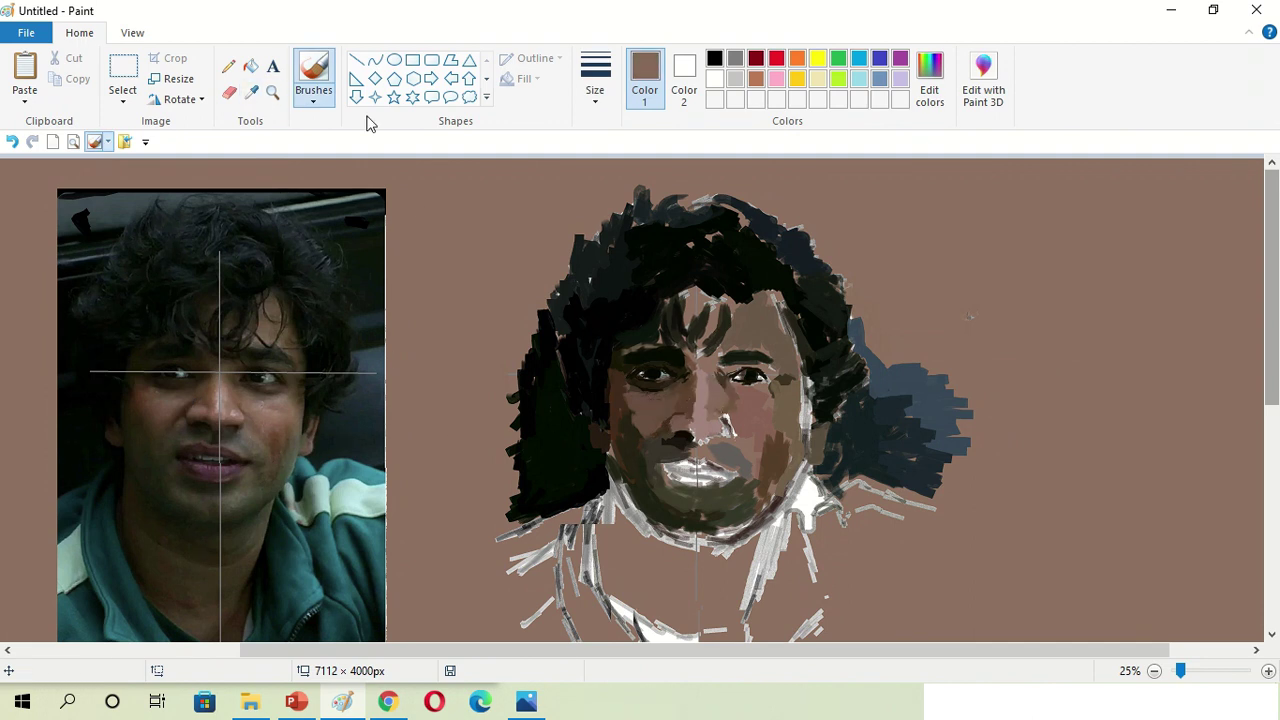
Fill in the forehead fringe and cover the hair's upper edge with dark tones sampled from the photo's hair
left_click(736, 379)
mouse_move(728, 328)
left_mouse_down()
mouse_move(718, 302)
mouse_move(697, 300)
mouse_move(685, 321)
left_mouse_up()
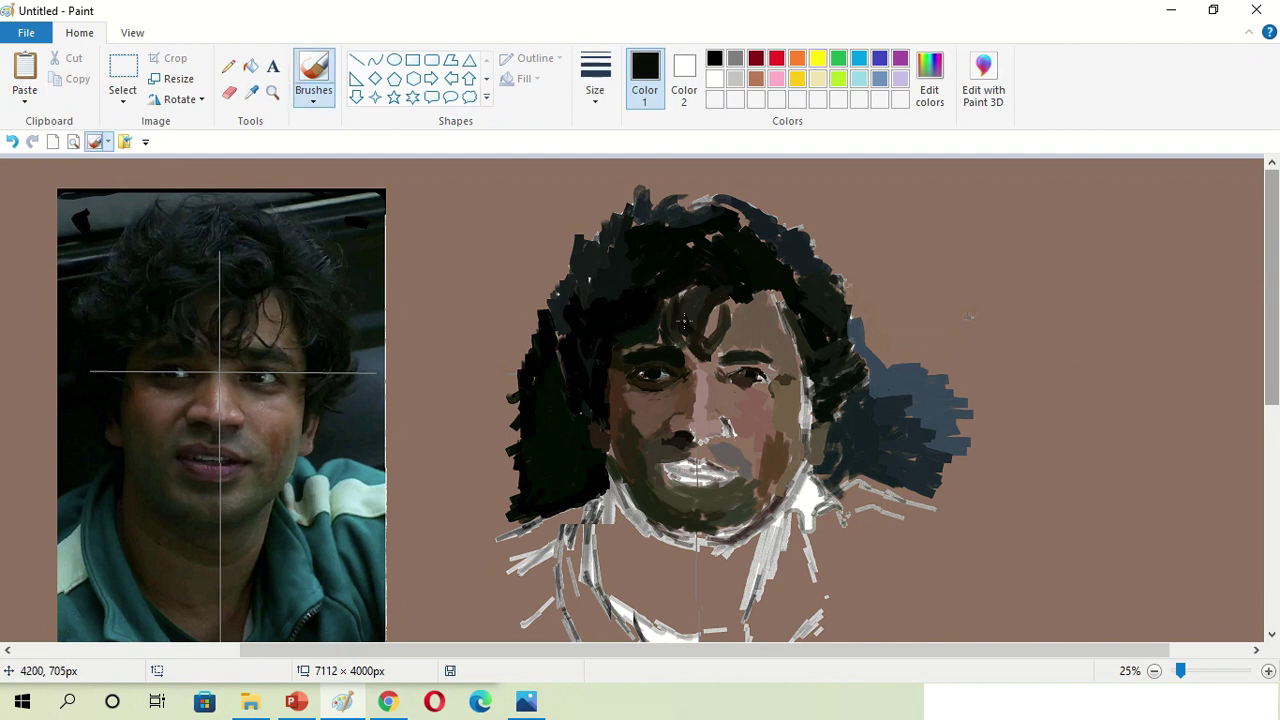
left_click(251, 91)
left_click(300, 240)
mouse_move(778, 318)
left_mouse_down()
mouse_move(745, 258)
mouse_move(685, 253)
mouse_move(680, 209)
mouse_move(750, 218)
mouse_move(815, 280)
left_mouse_up()
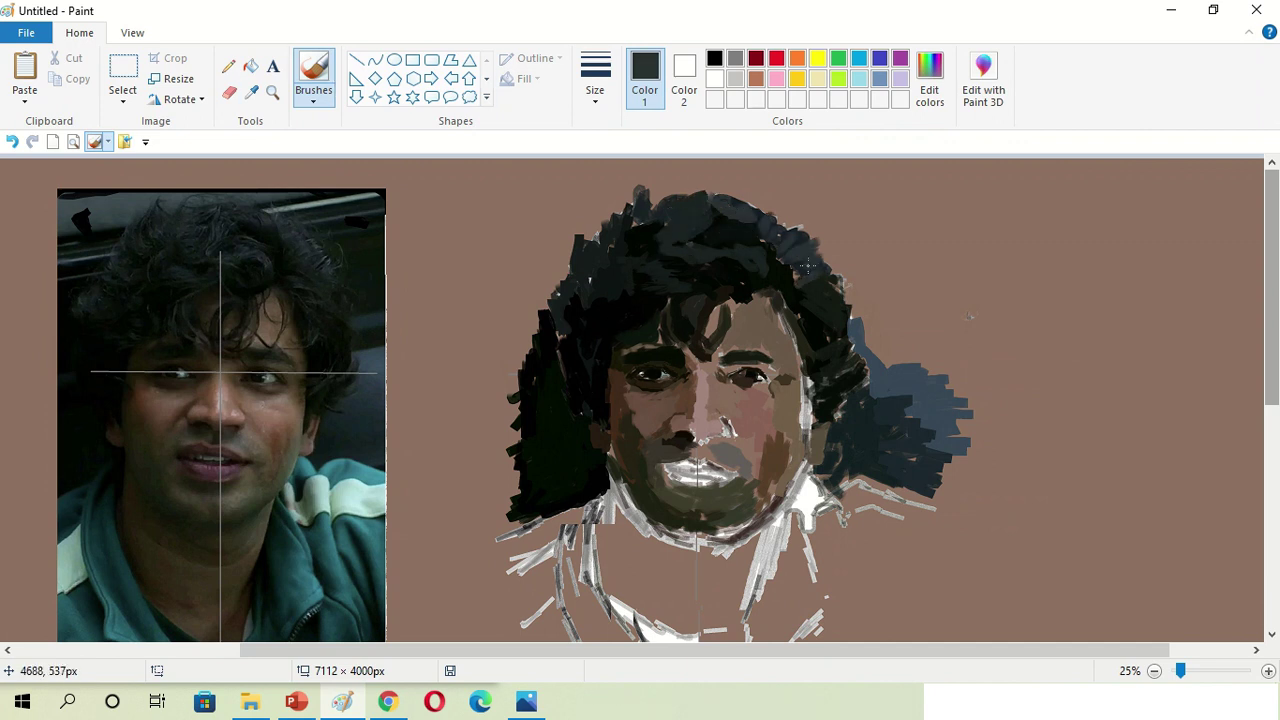
Paint the nose, nostril shadows and upper-lip area with skin and dark brown tones sampled from the photo and portrait
left_click(251, 91)
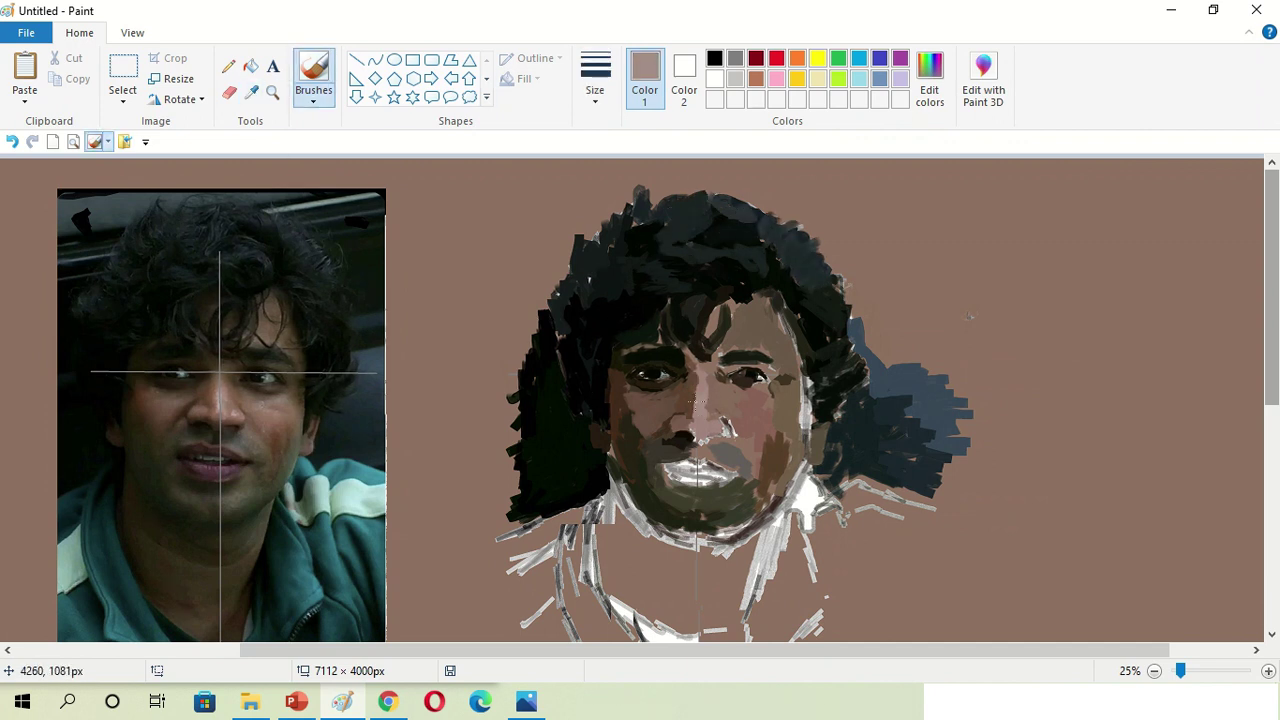
left_click(220, 413)
left_click(700, 438)
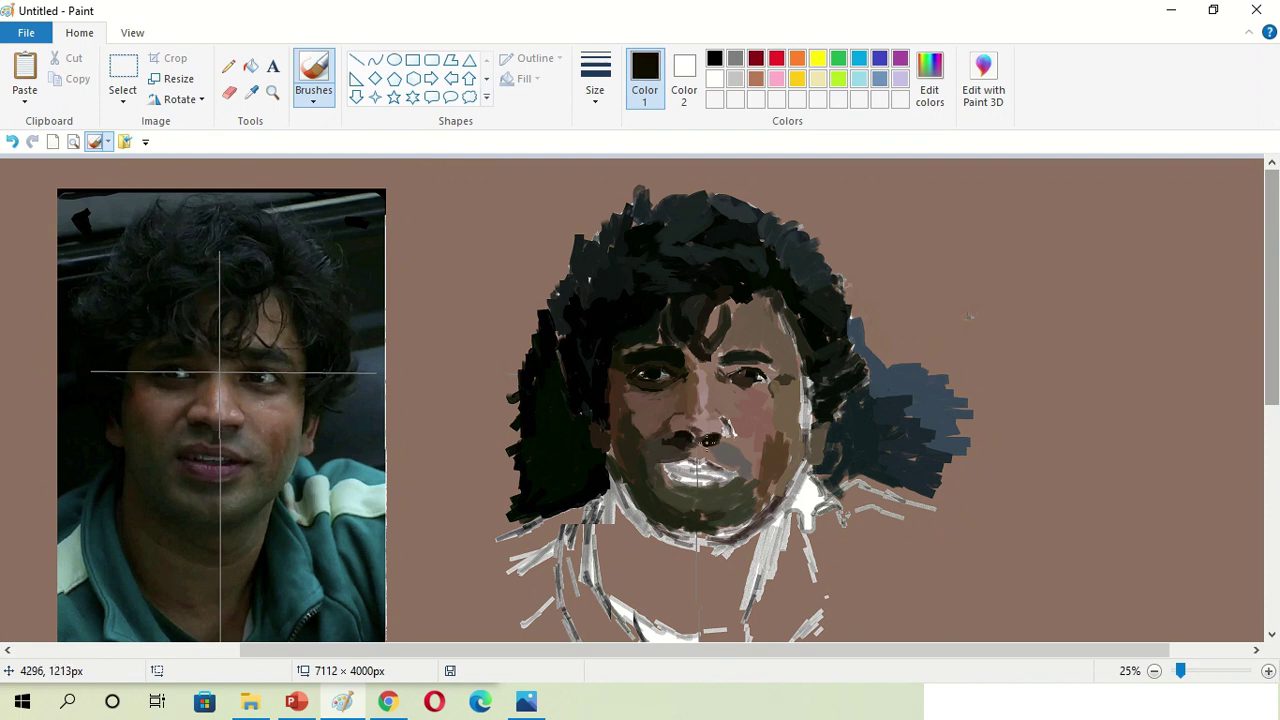
left_click(251, 91)
left_click(720, 453)
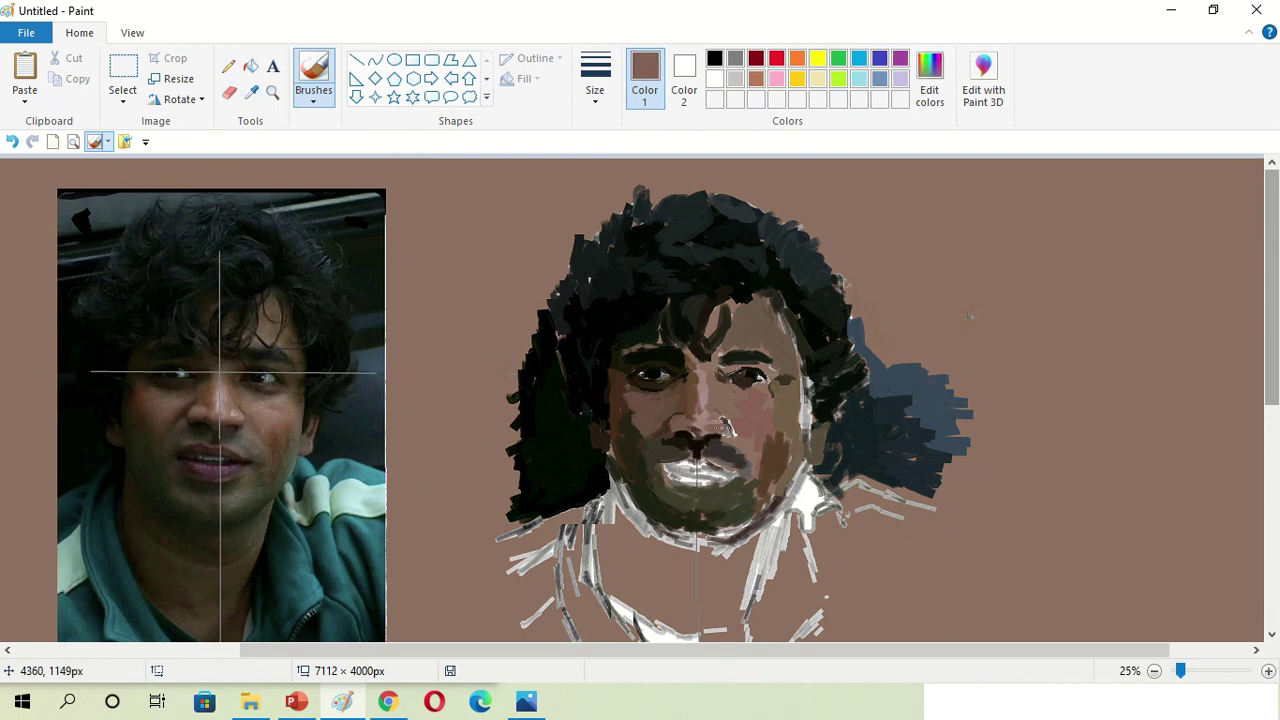
Refine the right eye and its surrounding skin with dark and brown tones sampled from the photo and portrait
left_click(251, 93)
left_click(352, 232)
mouse_move(720, 380)
left_mouse_down()
mouse_move(754, 385)
mouse_move(733, 393)
mouse_move(760, 376)
left_mouse_up()
left_click(251, 93)
left_click(740, 358)
left_click(251, 93)
left_click(743, 369)
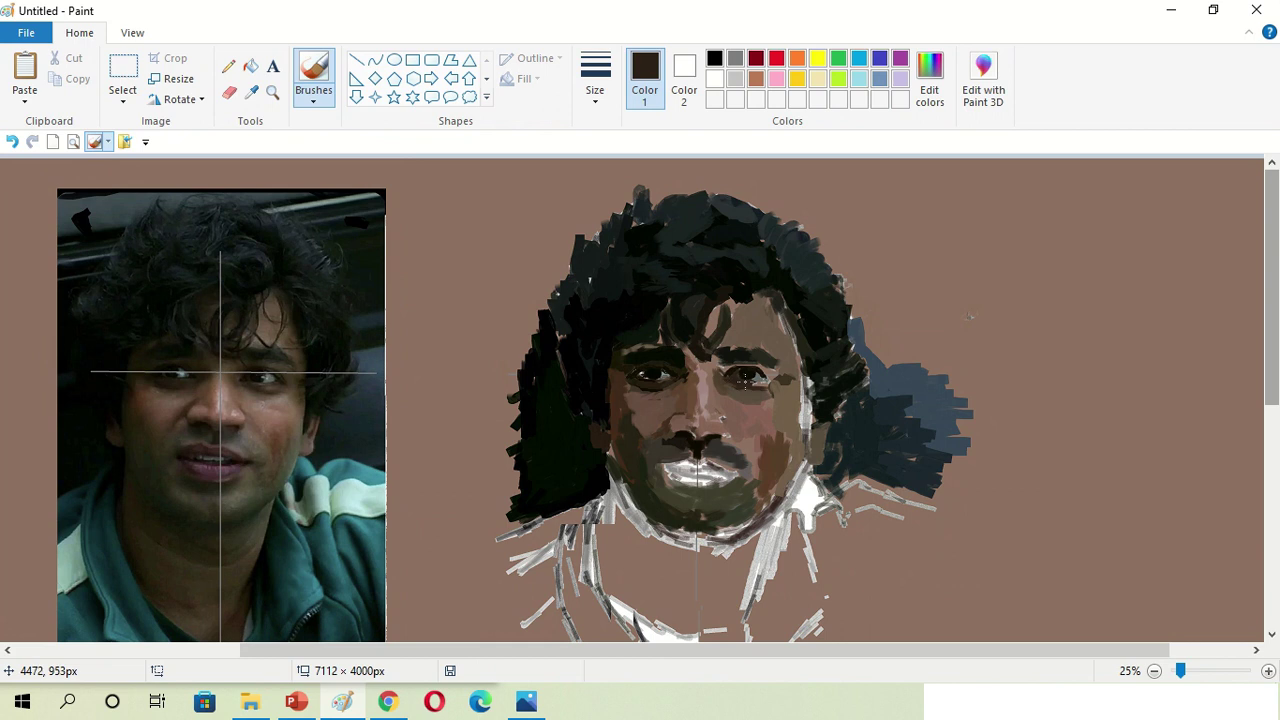
Cover the right cheek and jaw edge with sampled brown tones, undoing one unwanted stroke
left_click(251, 93)
left_click(783, 413)
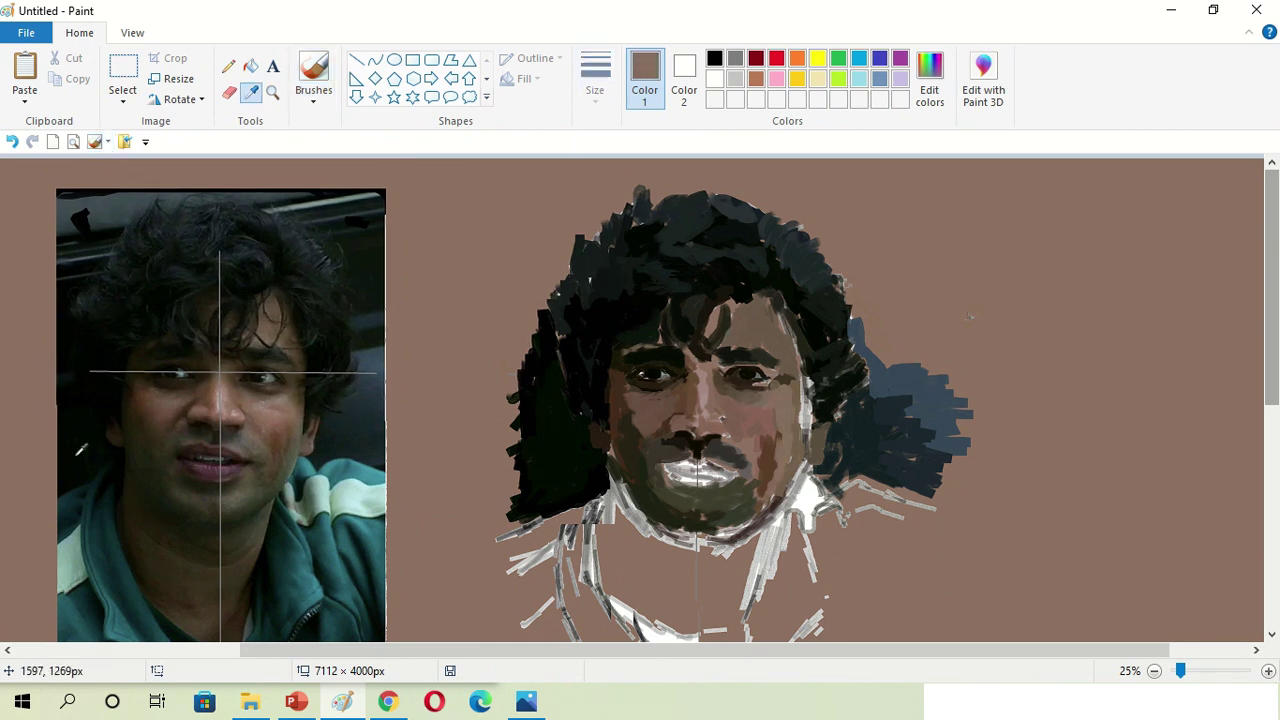
key("ctrl+z")
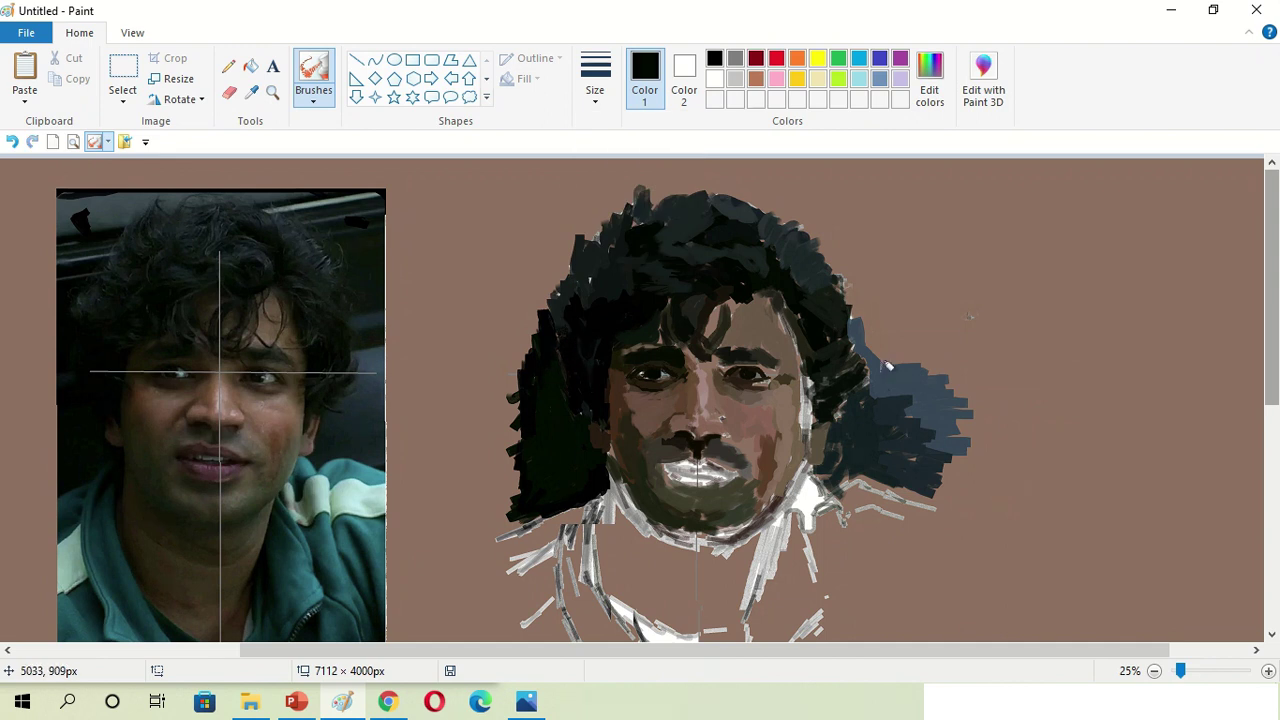
left_click(779, 460)
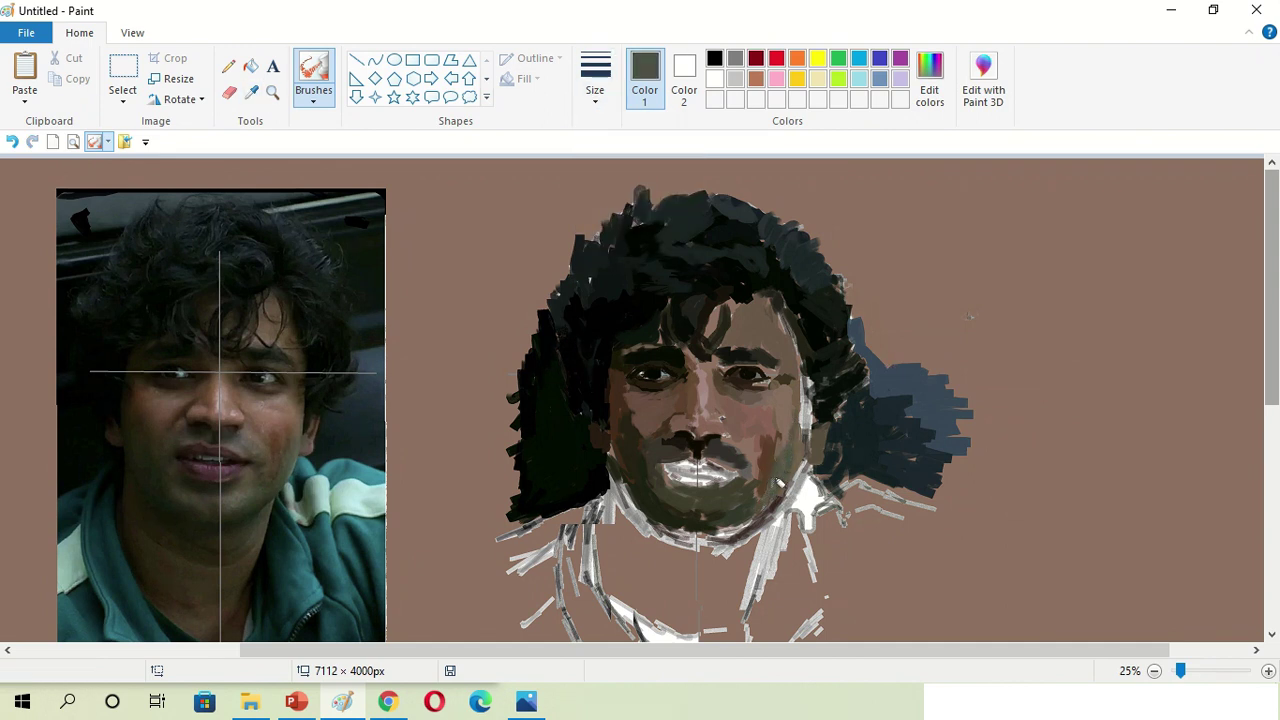
left_click(783, 424)
left_click(790, 461)
Paint the neck's left side dark brown and the left collar and shoulder with teal sampled from the photo's jacket
left_click_drag(628, 542, 623, 497)
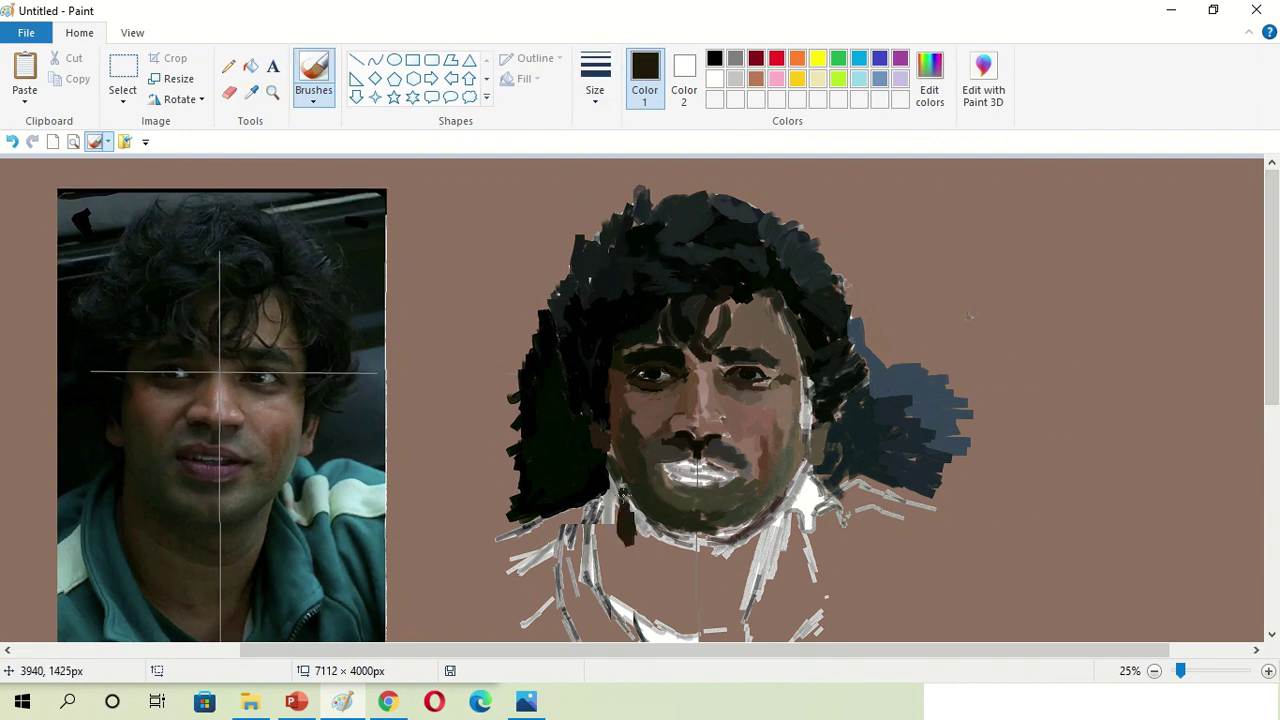
left_click_drag(618, 569, 608, 534)
left_click(251, 91)
left_click(110, 590)
mouse_move(598, 605)
left_mouse_down()
mouse_move(606, 518)
mouse_move(495, 548)
left_mouse_up()
Replace the plain brown canvas background with a dark slate blue fill
left_click(929, 78)
left_click(463, 474)
left_click(250, 66)
left_click(486, 237)
left_click(12, 141)
left_click(251, 91)
left_click(1034, 346)
Block in dark background strokes left of the face and enlarge a selected rectangular patch of them upward
left_click(313, 80)
left_click(714, 58)
left_click(313, 100)
left_click(318, 165)
left_click(122, 80)
left_click_drag(448, 422, 560, 484)
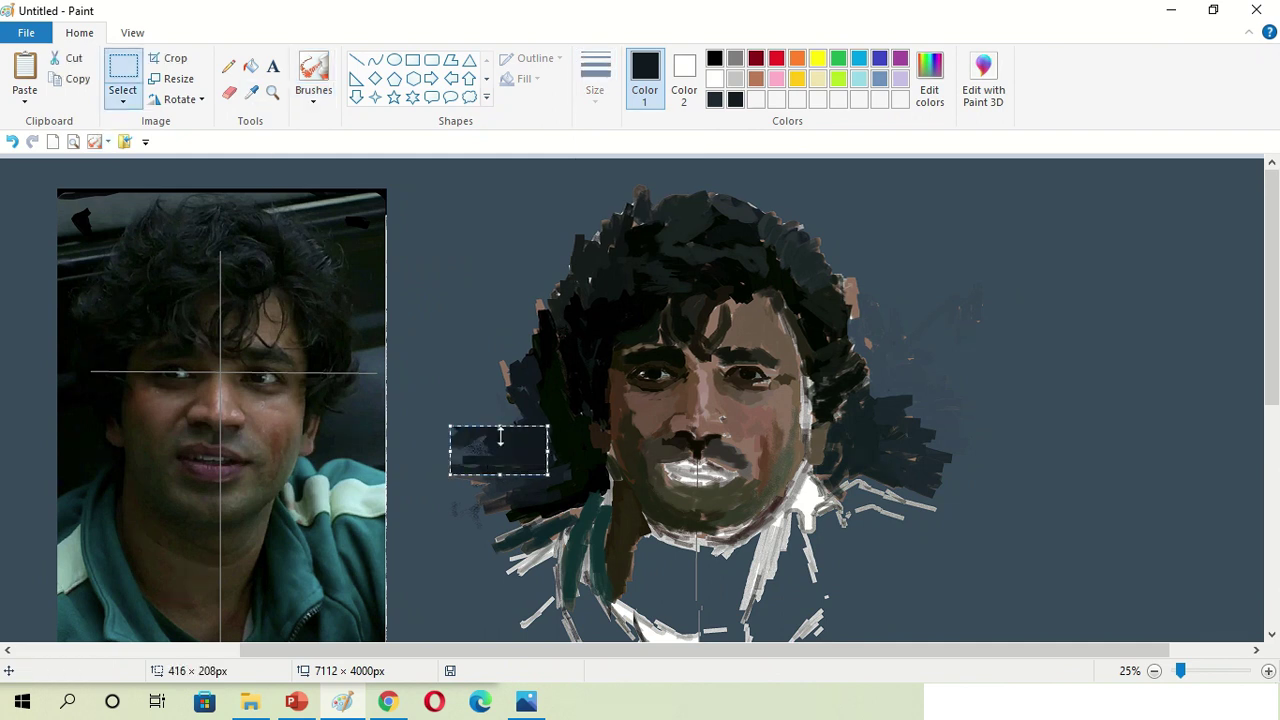
left_click_drag(505, 453, 505, 418)
Paint the left jacket collar in dark and mid teal and the left shoulder stripe in pale green
left_click(313, 80)
scroll(585, 470, "down", 2)
left_click_drag(620, 455, 610, 565)
left_click_drag(600, 480, 640, 580)
left_click_drag(550, 445, 567, 507)
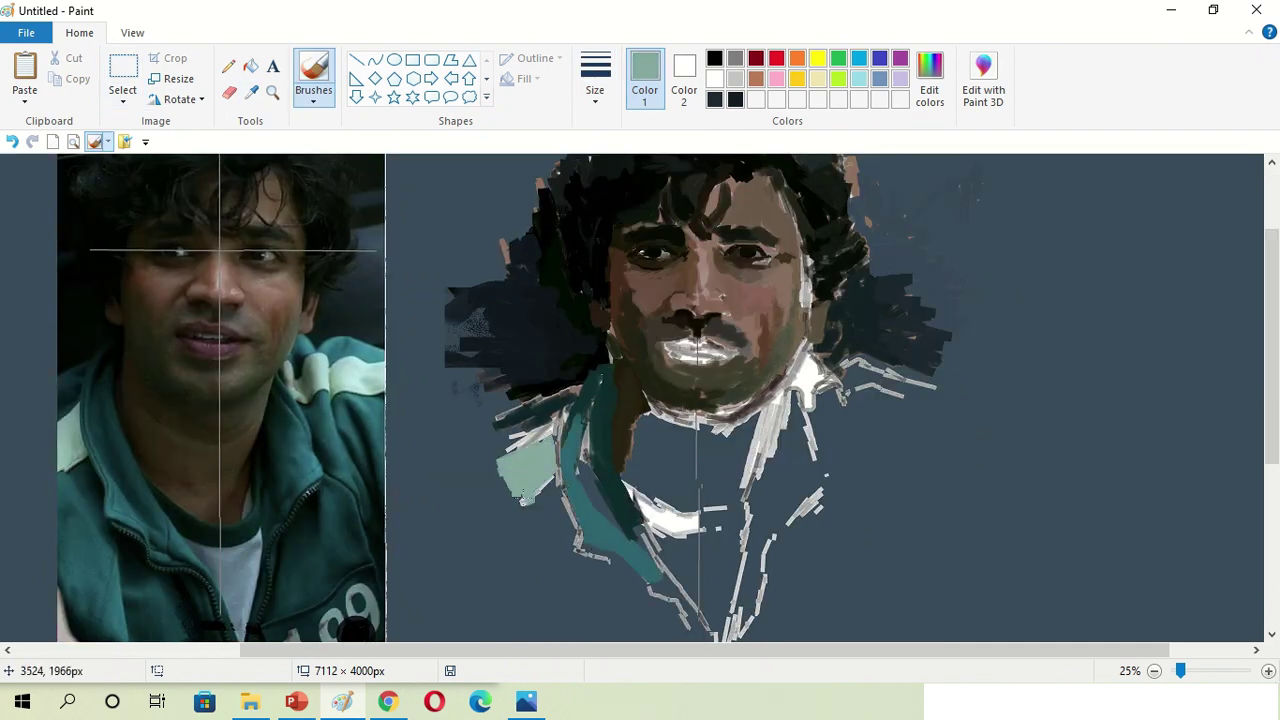
Fill the background above the left shoulder with black strokes that define the jacket's upper edge
left_click(714, 58)
left_click_drag(570, 405, 505, 452)
left_click_drag(600, 375, 490, 422)
left_click_drag(502, 366, 456, 350)
Fill the neck with dark brown tones sampled from the chin and neck
left_click(251, 92)
left_click(690, 385)
mouse_move(681, 463)
left_mouse_down()
mouse_move(676, 541)
mouse_move(648, 509)
mouse_move(700, 430)
mouse_move(708, 464)
mouse_move(677, 447)
left_mouse_up()
left_click(251, 92)
left_click(640, 402)
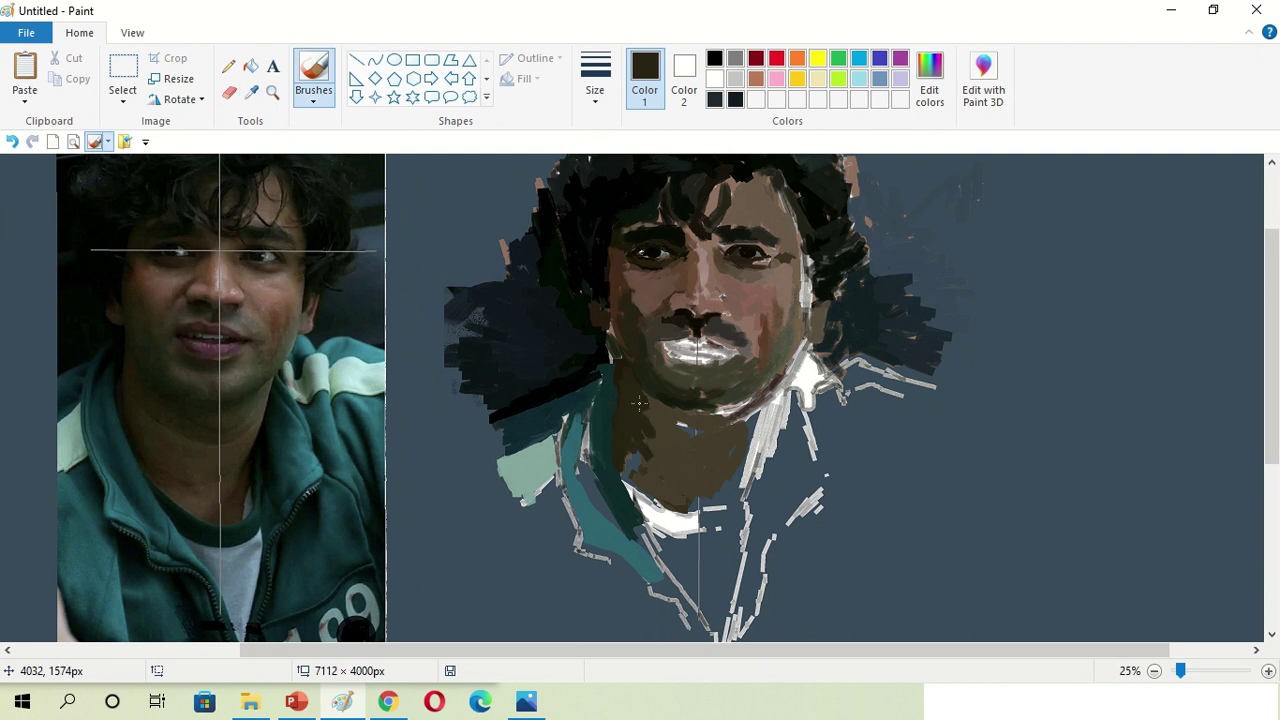
Cover the white lips with dark purplish-brown tones sampled from the mouth area
left_click(251, 92)
left_click(683, 348)
left_click_drag(683, 348, 691, 345)
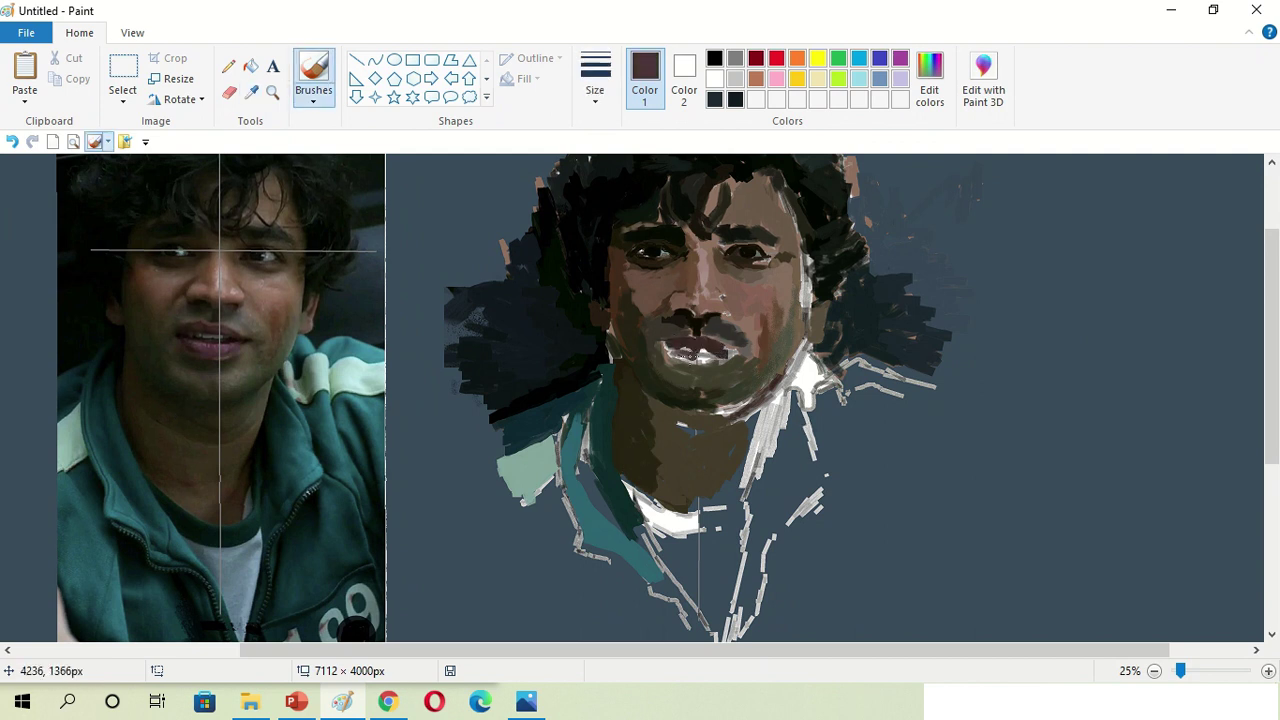
left_click(251, 92)
left_click(683, 348)
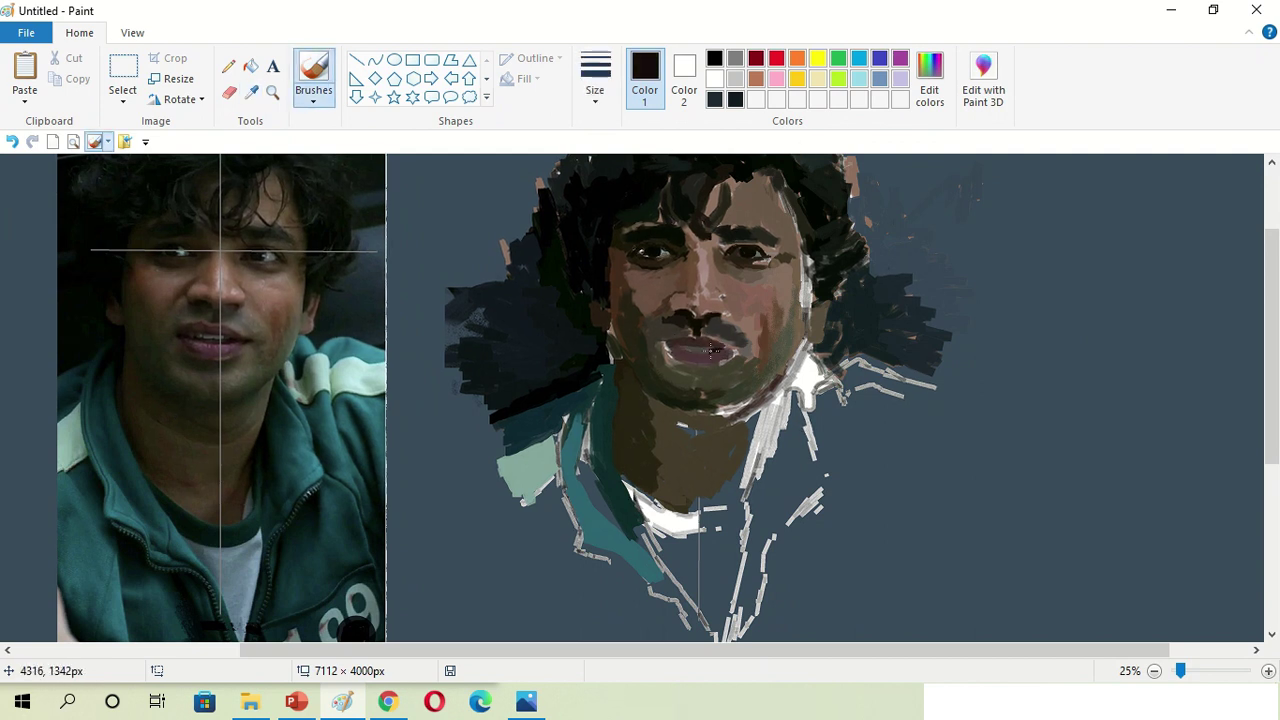
Cover the white marks around the mouth corners and below the lower lip with sampled dark brown skin tones
left_click(251, 92)
left_click(662, 340)
left_click_drag(662, 345, 685, 370)
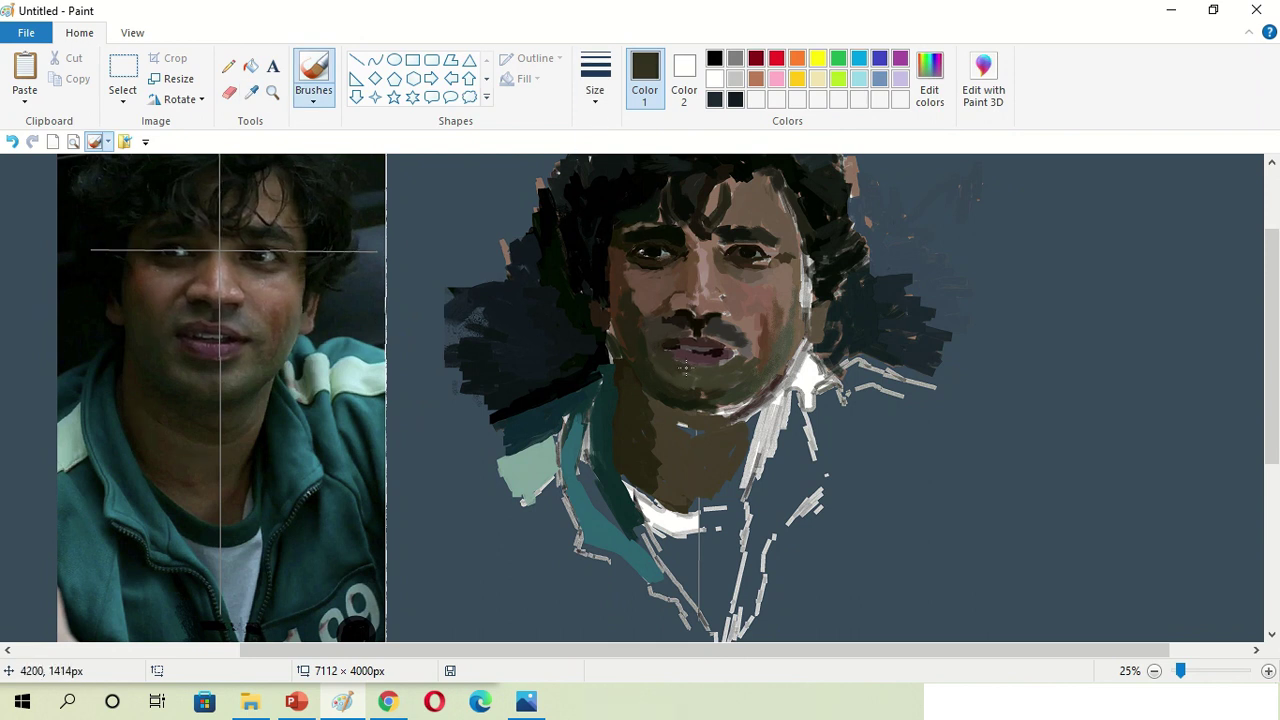
left_click(251, 92)
left_click(636, 321)
Paint the right shoulder with teal sampled from the left collar and its stripe with pale green sampled from the photo
left_click(251, 92)
left_click(590, 450)
mouse_move(800, 340)
left_mouse_down()
mouse_move(792, 368)
mouse_move(878, 393)
left_mouse_up()
left_click(251, 92)
left_click(350, 390)
left_click(251, 92)
left_click(806, 382)
Add dark teal strokes to the background beside the right edge of the hair
left_click(251, 92)
left_click(822, 335)
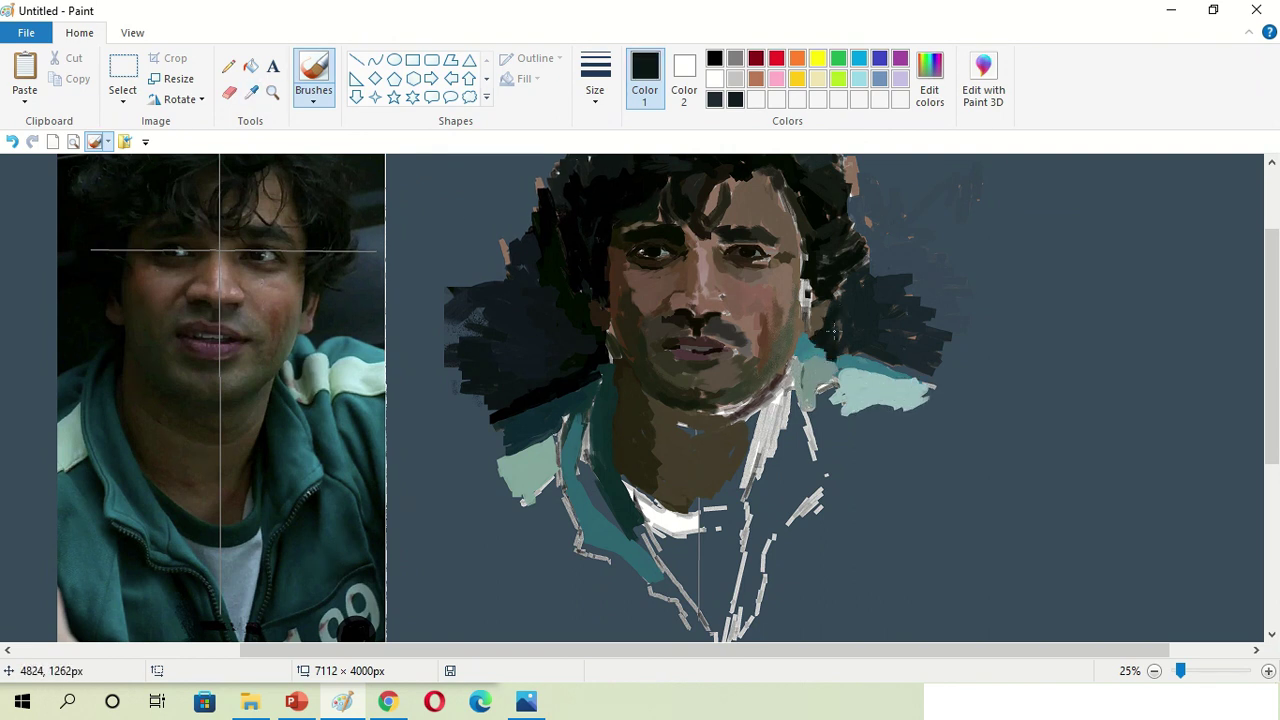
left_click_drag(861, 284, 854, 210)
Paint the right collar in teal tones and shade the neck's right side and the area under the chin dark brown
left_click(251, 92)
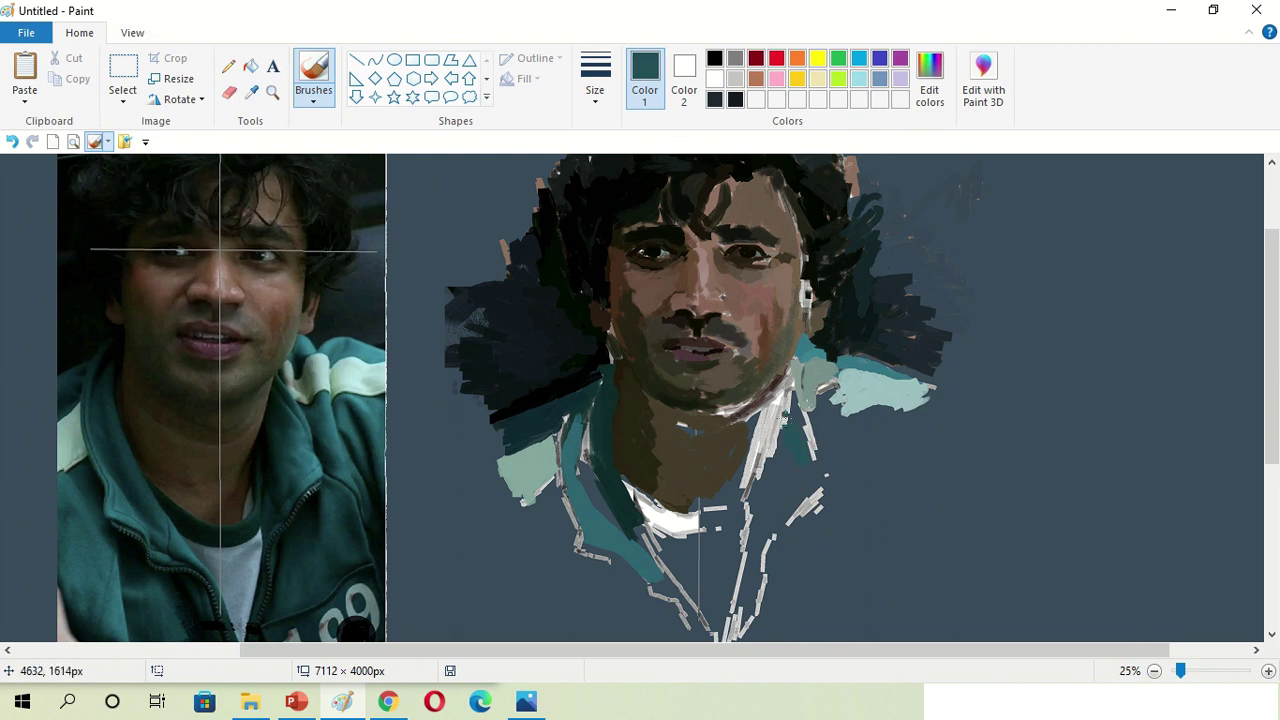
left_click(796, 457)
mouse_move(766, 590)
left_mouse_down()
mouse_move(765, 420)
mouse_move(740, 470)
mouse_move(760, 405)
mouse_move(610, 443)
left_mouse_up()
left_click(251, 92)
left_click(246, 392)
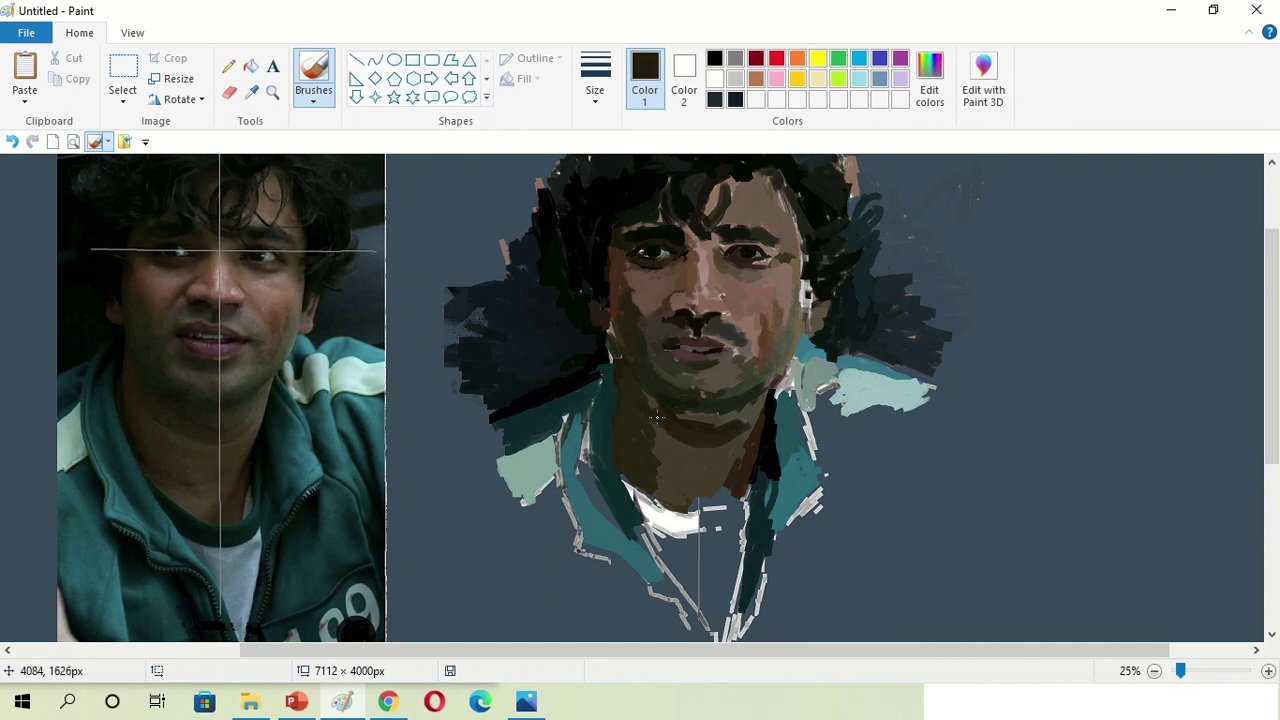
Refine the lips with sampled purple and near-black tones, deepening the lower lip and the line between the lips
left_click(251, 92)
left_click(703, 362)
left_click(251, 92)
left_click(633, 266)
left_click(251, 92)
left_click(701, 348)
left_click_drag(701, 348, 727, 350)
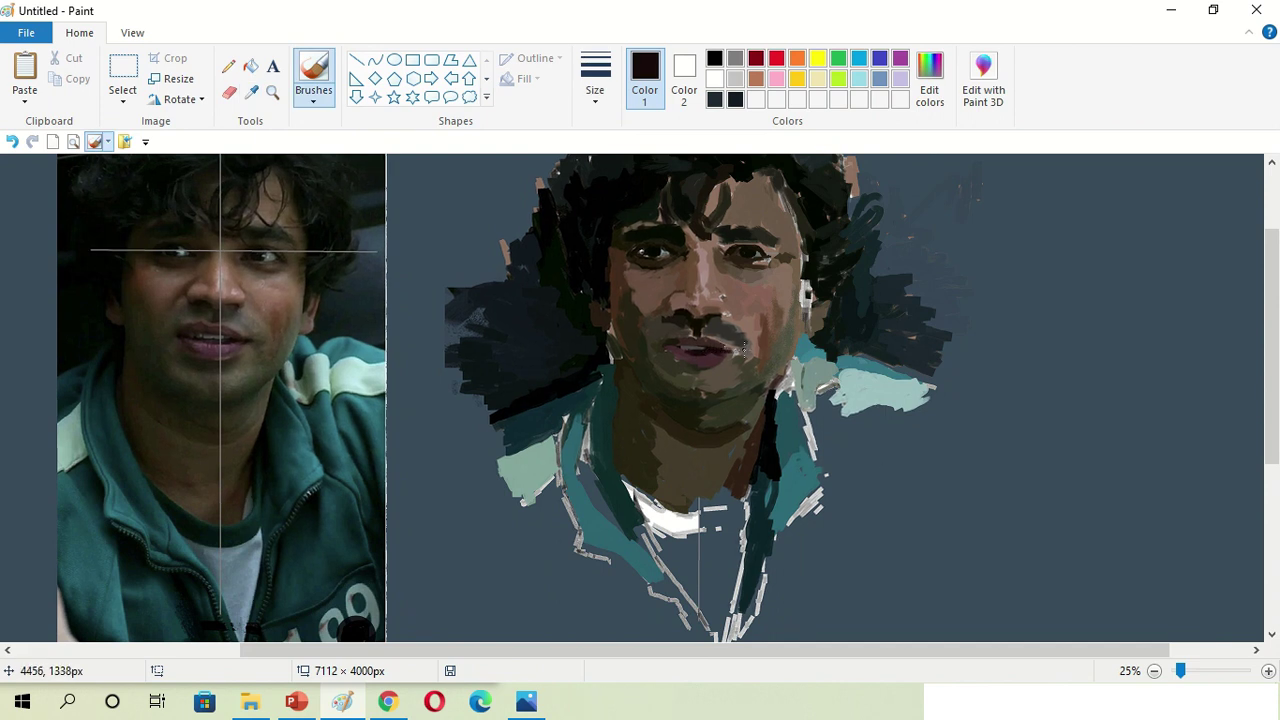
left_click(708, 373)
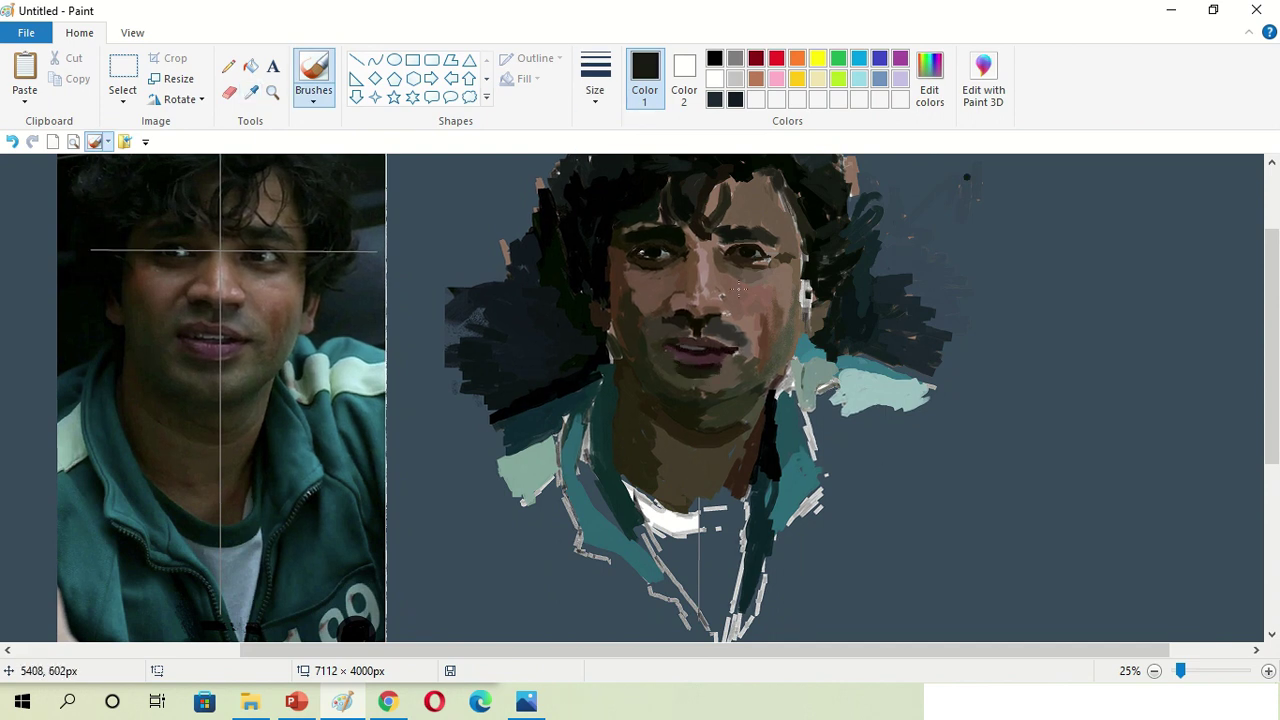
Cover the white marks around the right jaw and ear with sampled skin, teal and dark hair tones
left_click(776, 347)
left_click(802, 347)
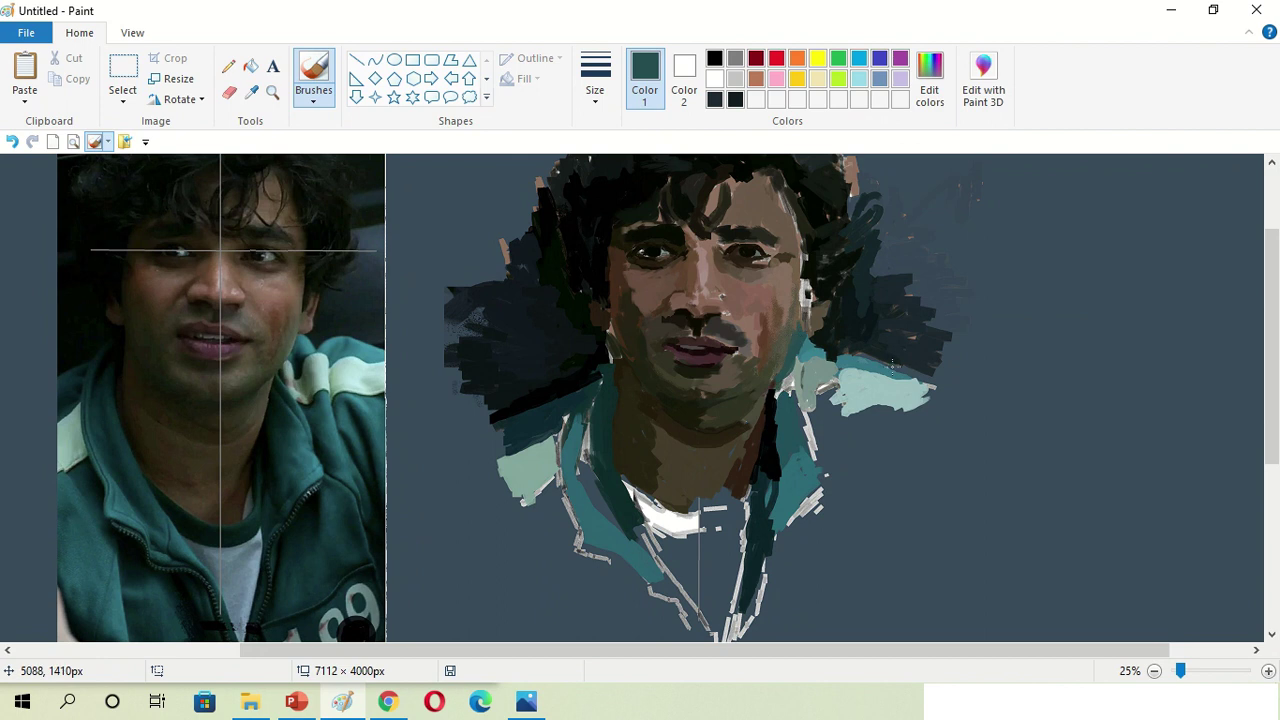
left_click(812, 239)
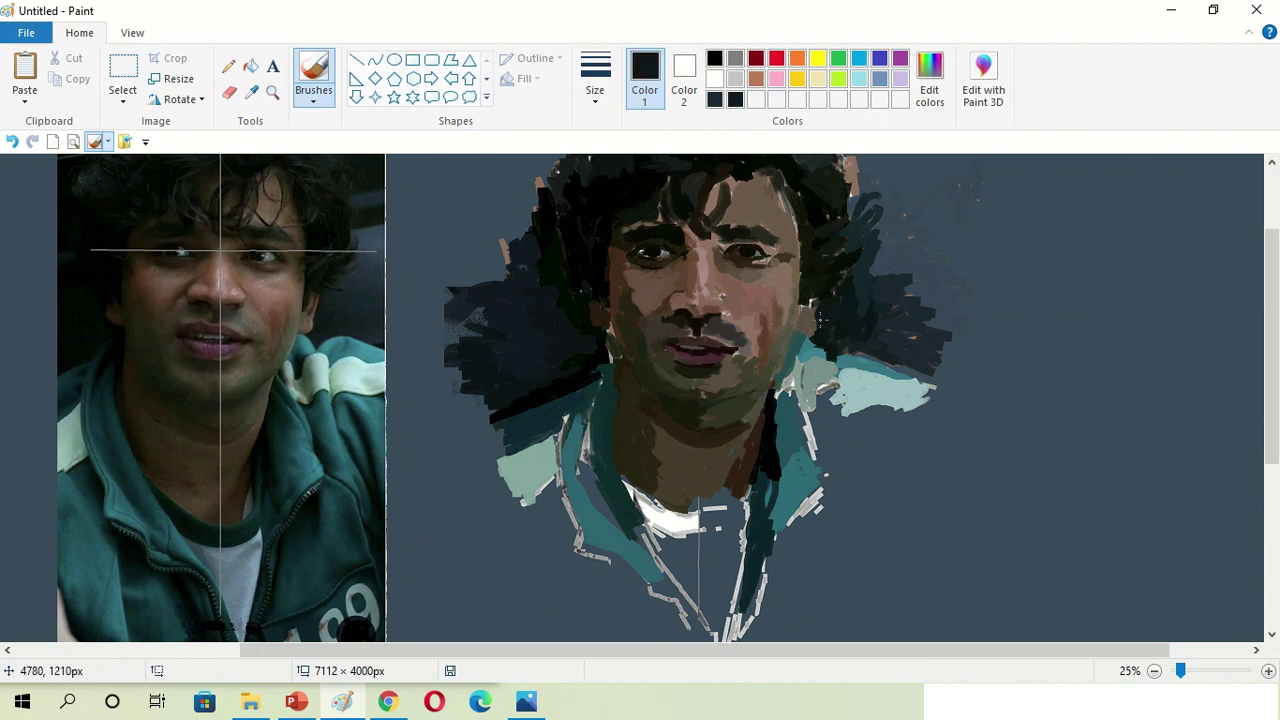
left_click(832, 356)
Sample skin tones from the photo's nose and left cheek and dab them as swatches right of the portrait
mouse_move(508, 8)
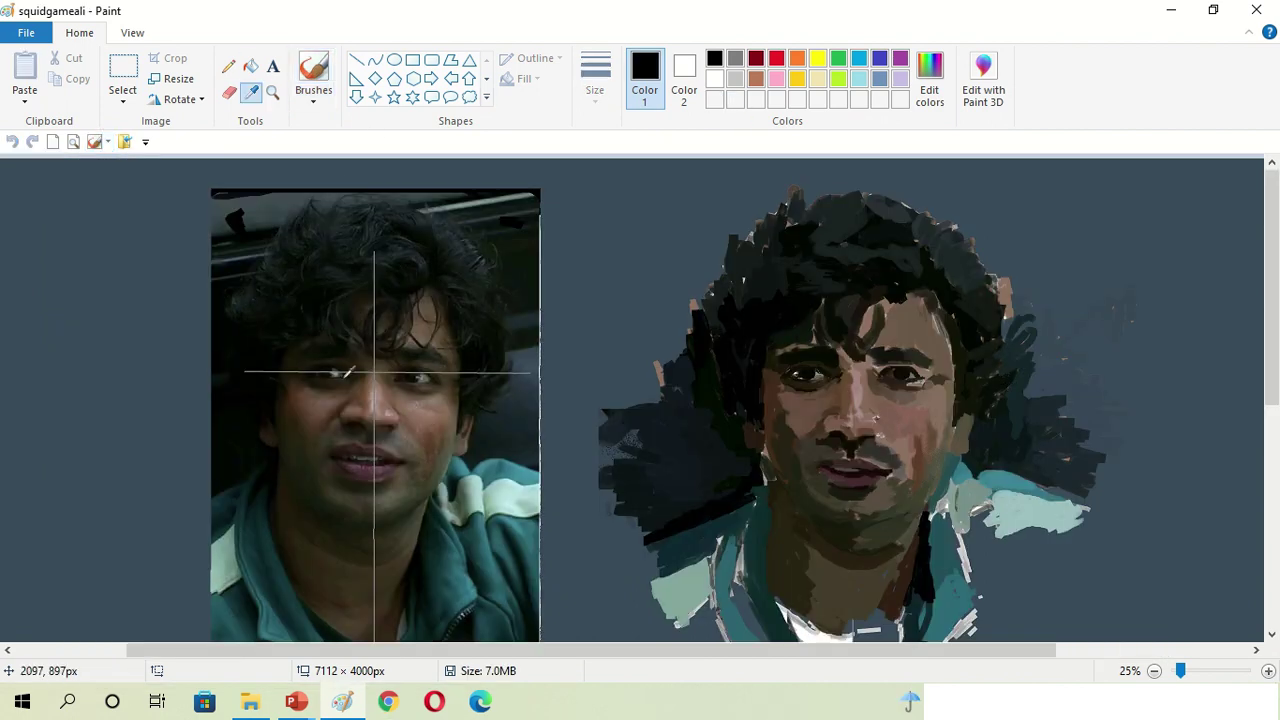
left_click(392, 422)
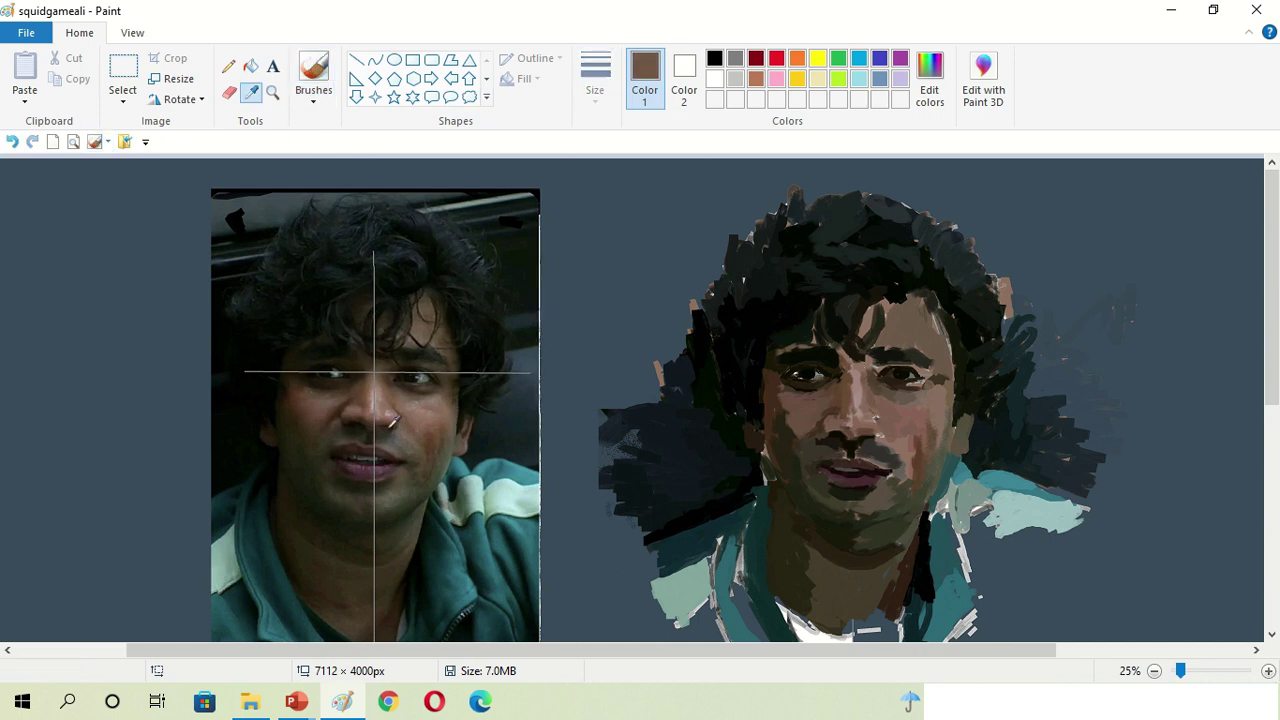
left_click(392, 422)
left_click(331, 407)
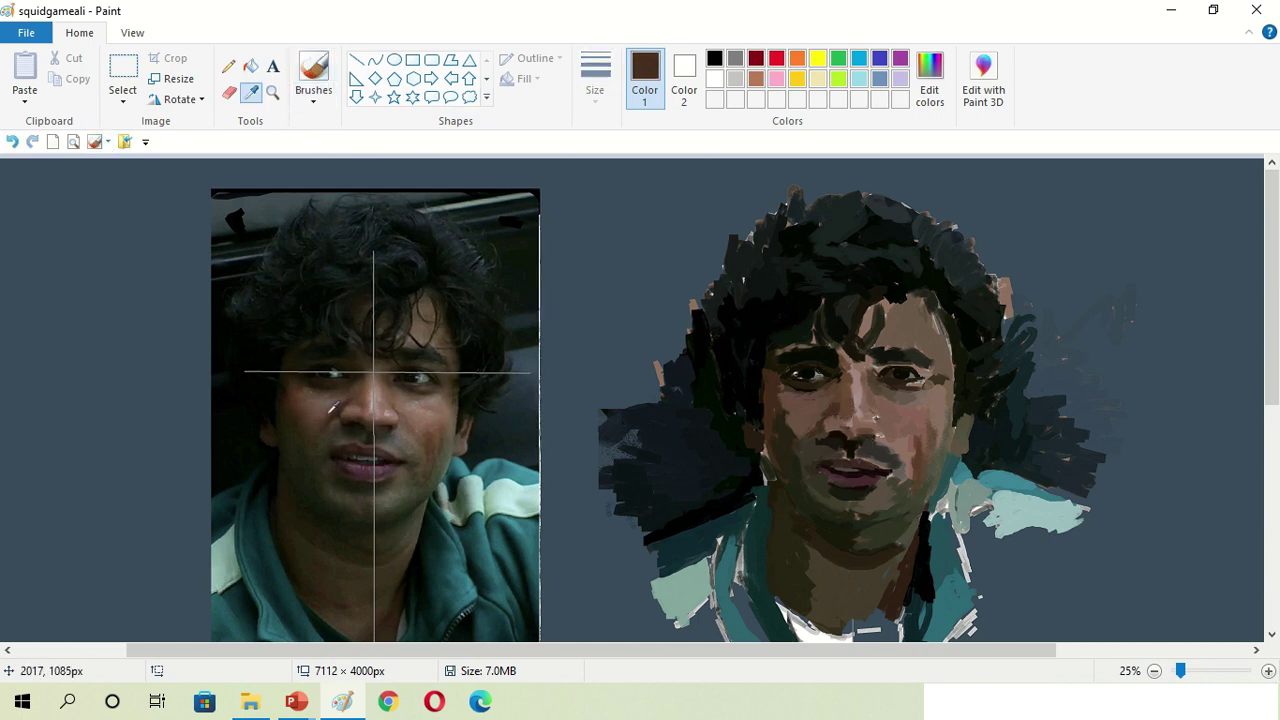
left_click(331, 407)
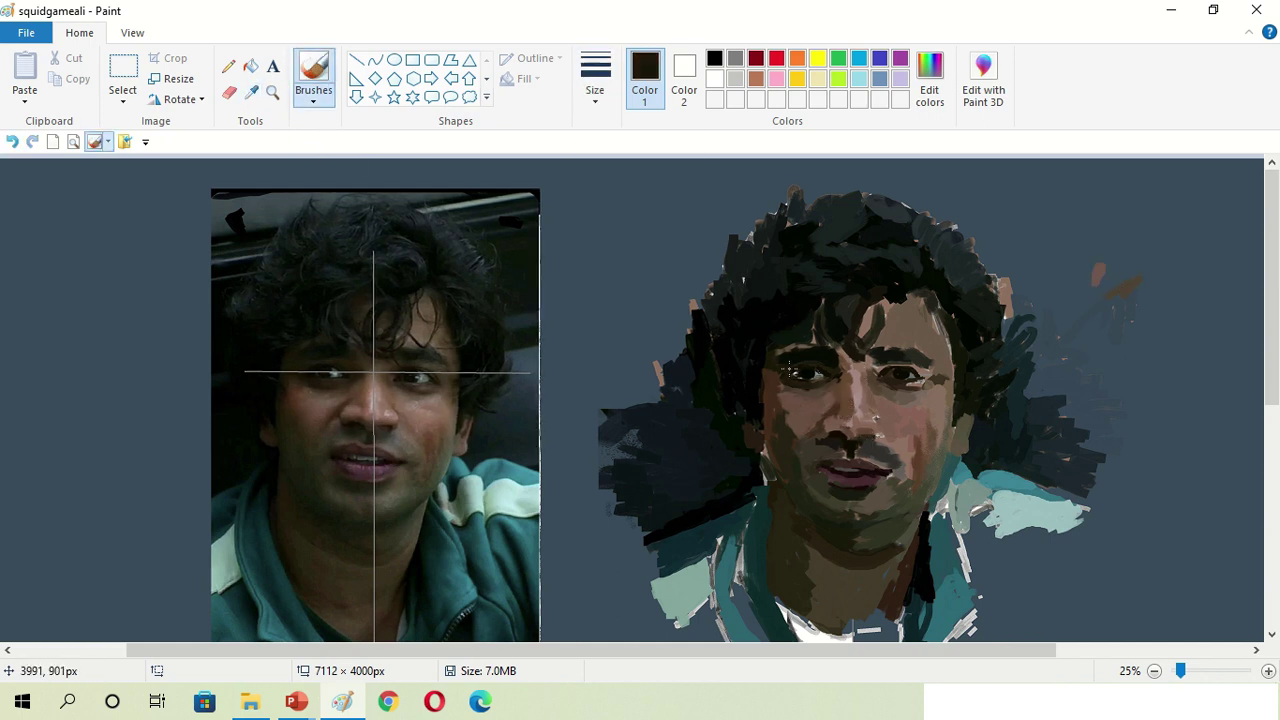
Darken the left cheek and ear edge, and shade the left collar and neck with dark teal and brown tones
left_click(771, 402)
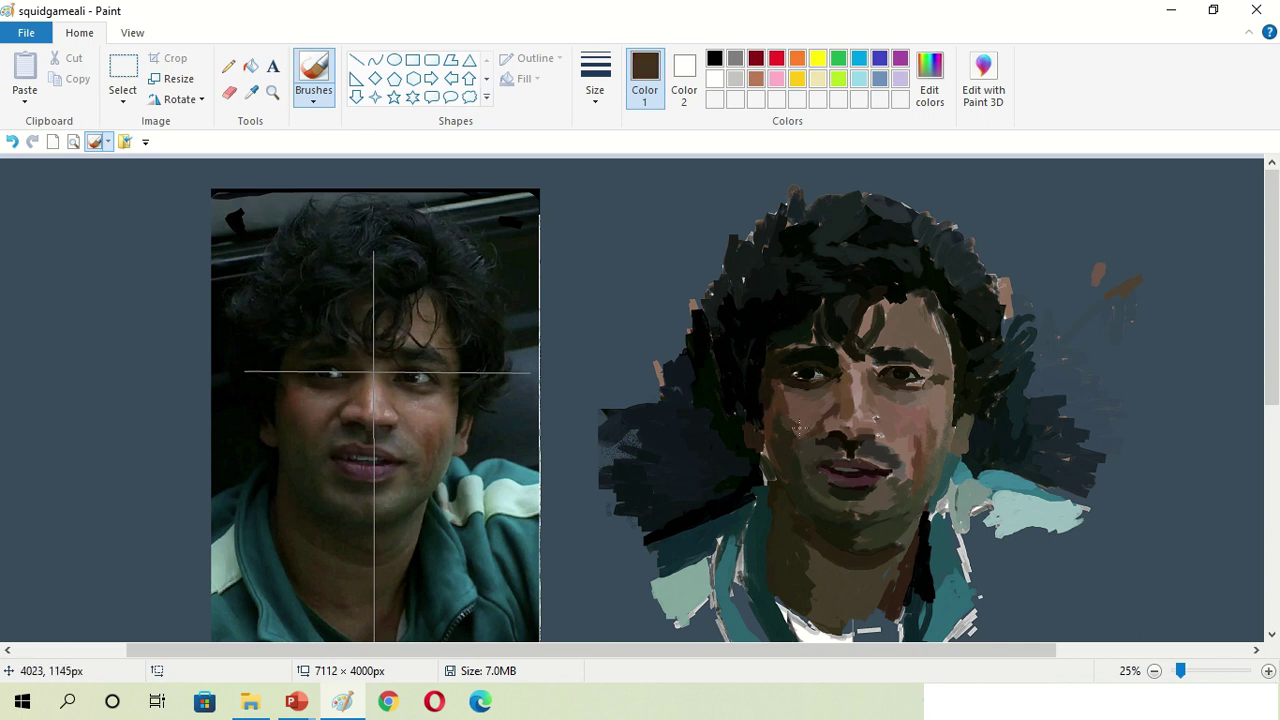
left_click(750, 425)
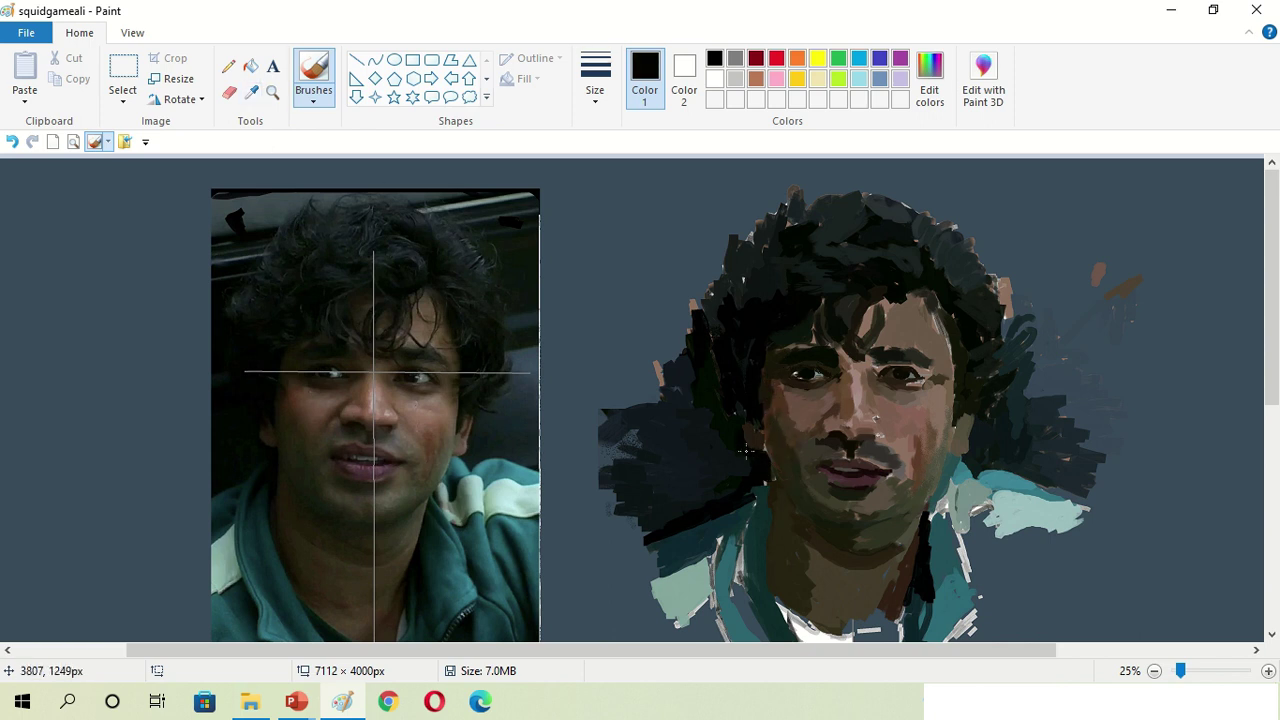
left_click(790, 575)
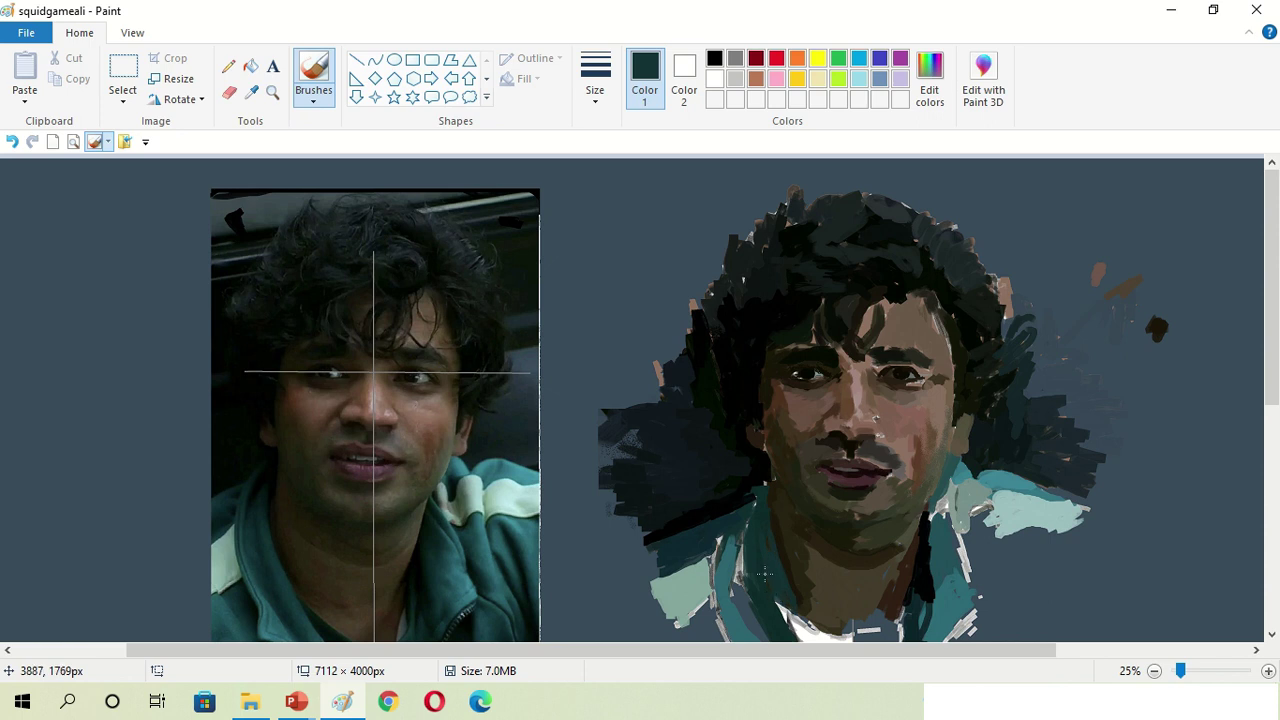
left_click_drag(1172, 352, 1184, 368)
left_click(814, 596)
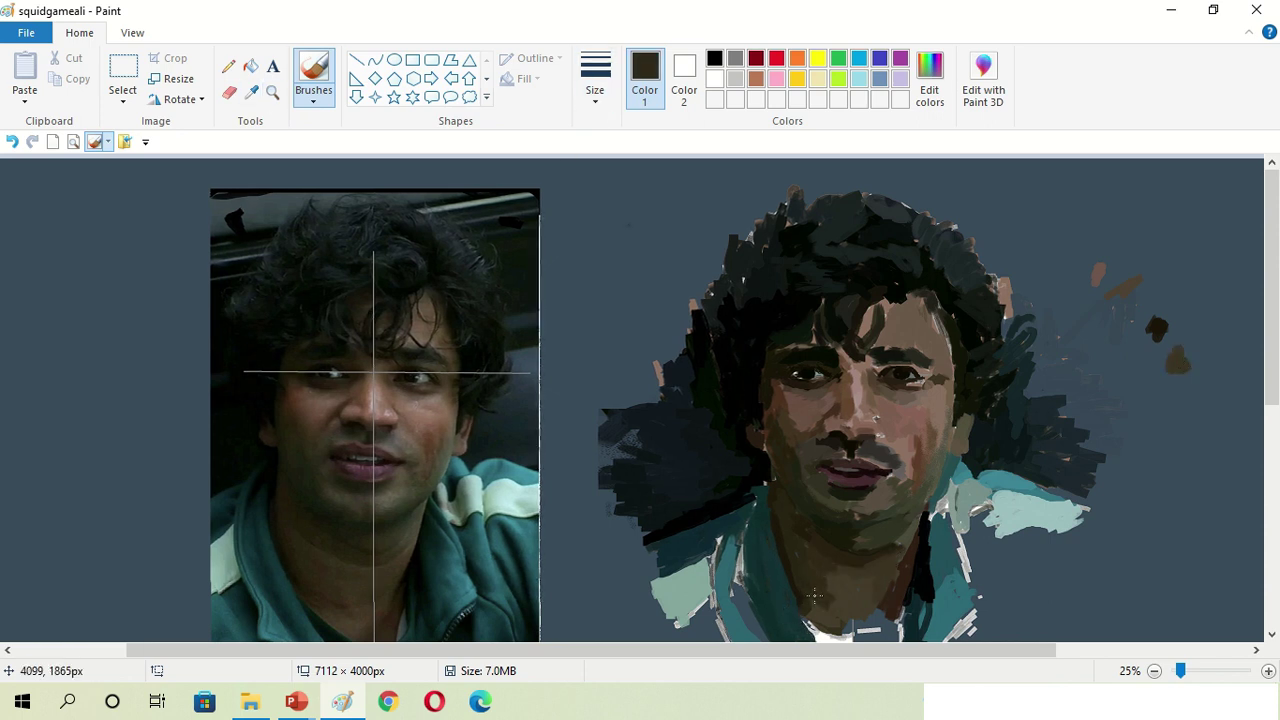
Touch up the nose with a sampled brown skin tone, covering the white marks beside the right nostril
left_click(837, 424)
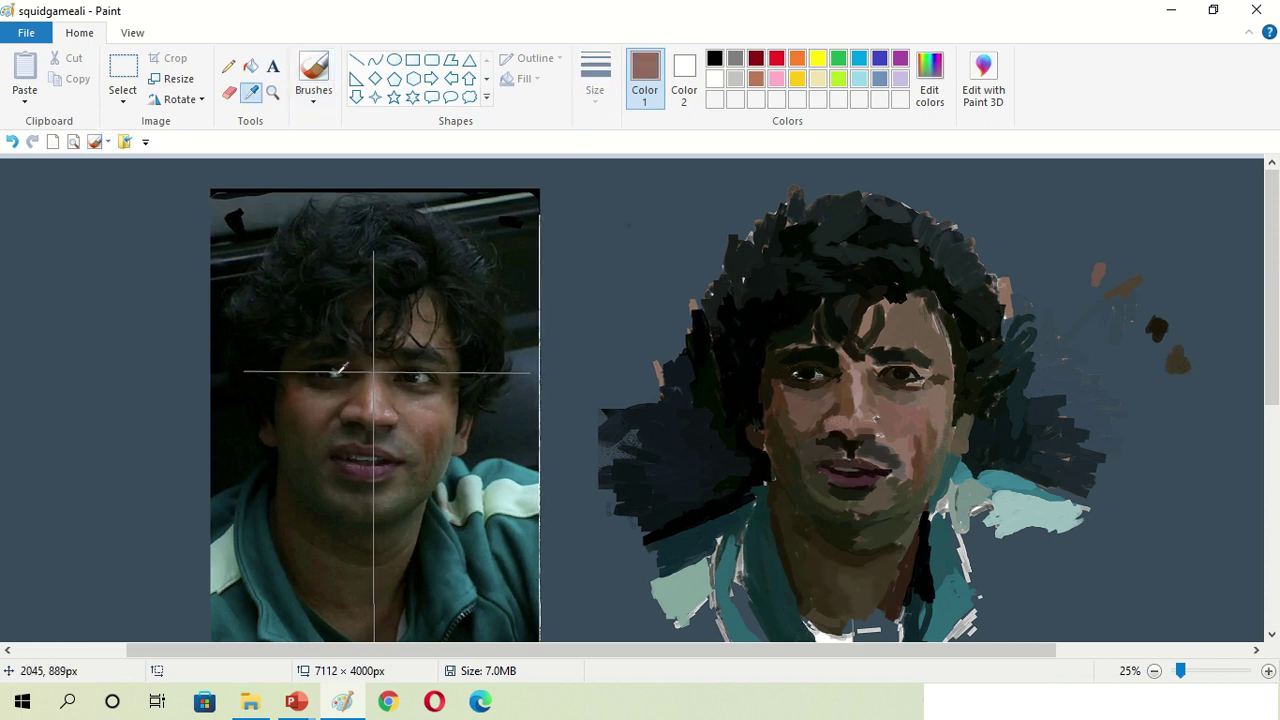
left_click(860, 426)
left_click(880, 428)
left_click(875, 423)
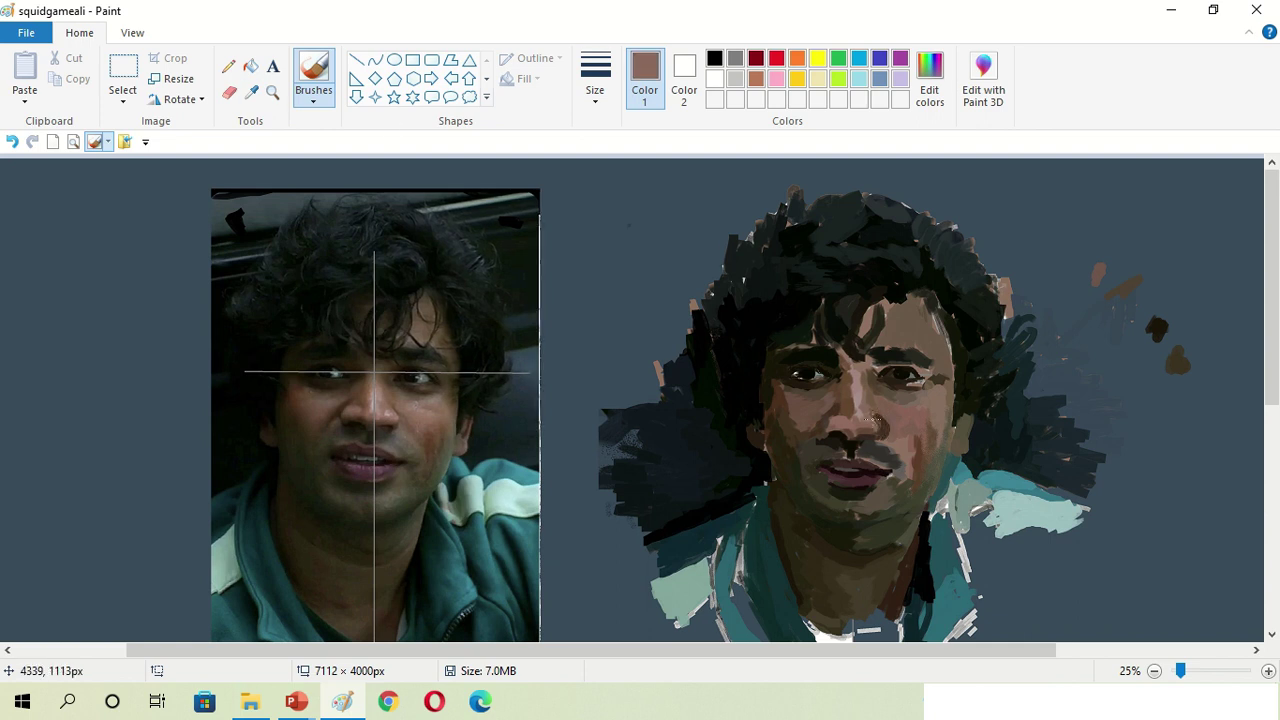
Touch up the nose and left cheek with sampled brown skin tones, and dab dark and light skin swatches right of the portrait
left_click(250, 92)
left_click(1157, 330)
left_click_drag(1177, 403, 1185, 407)
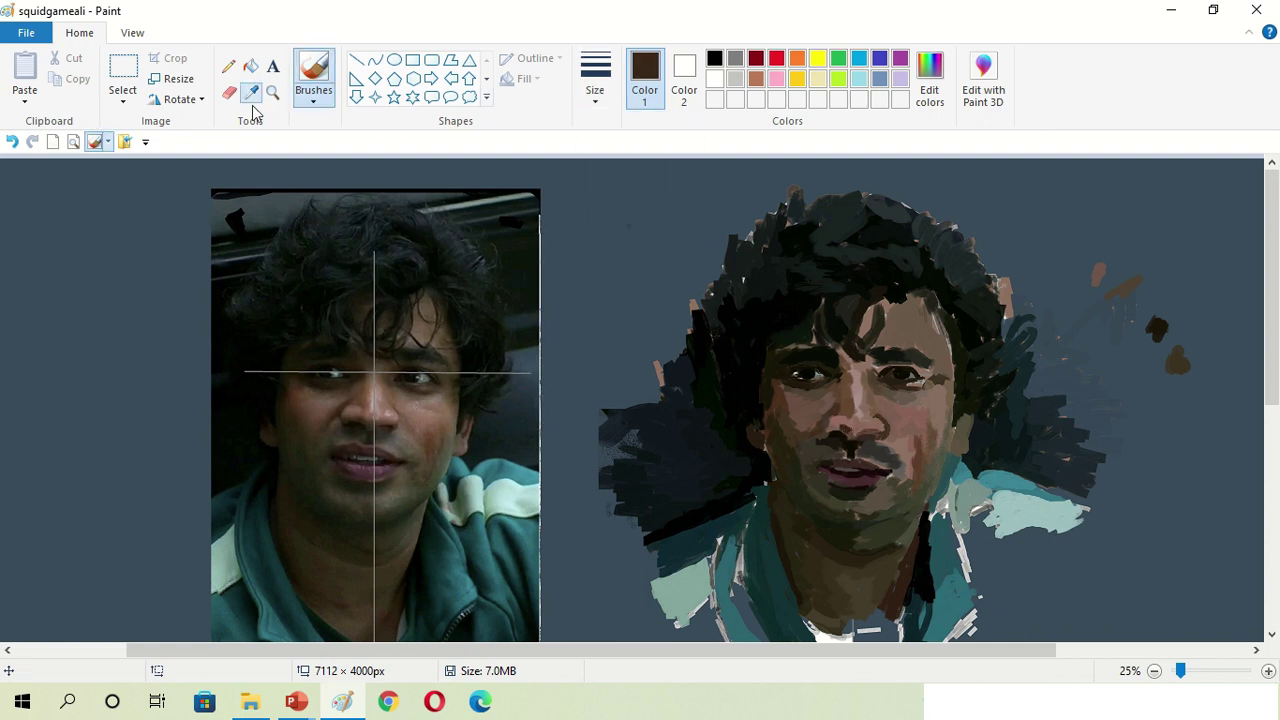
left_click(250, 92)
left_click(850, 432)
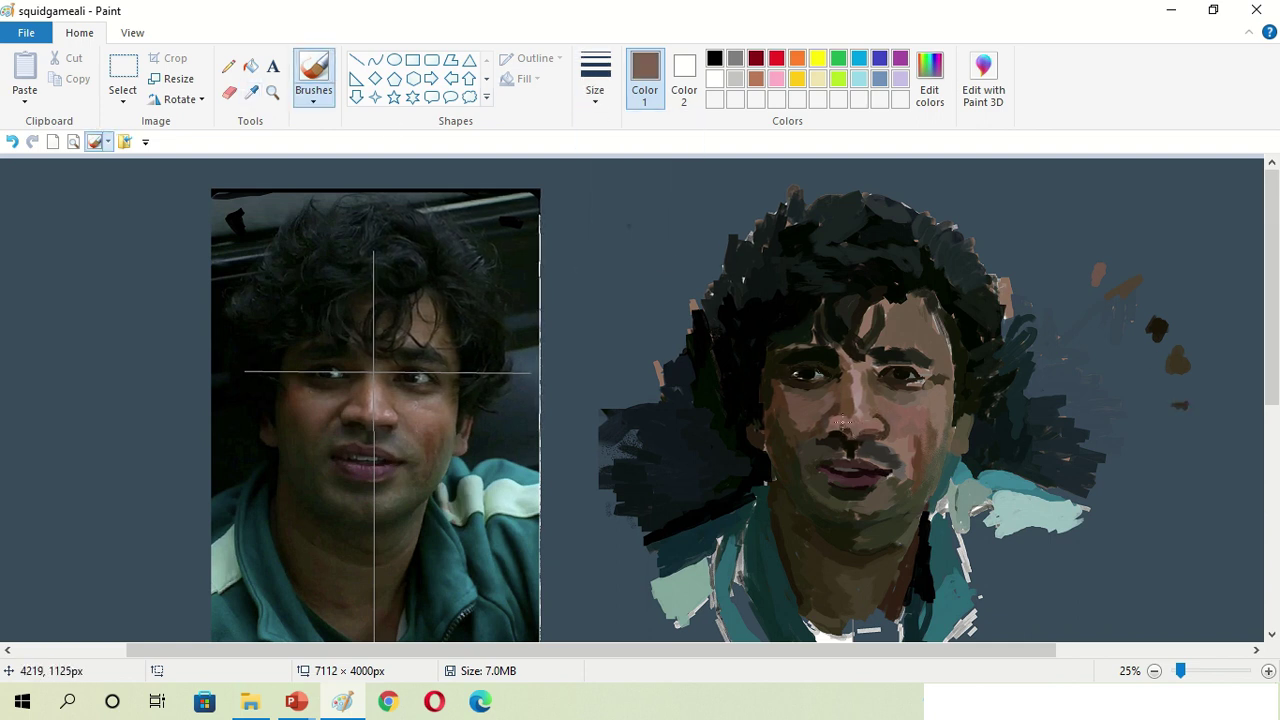
left_click(250, 92)
left_click(818, 390)
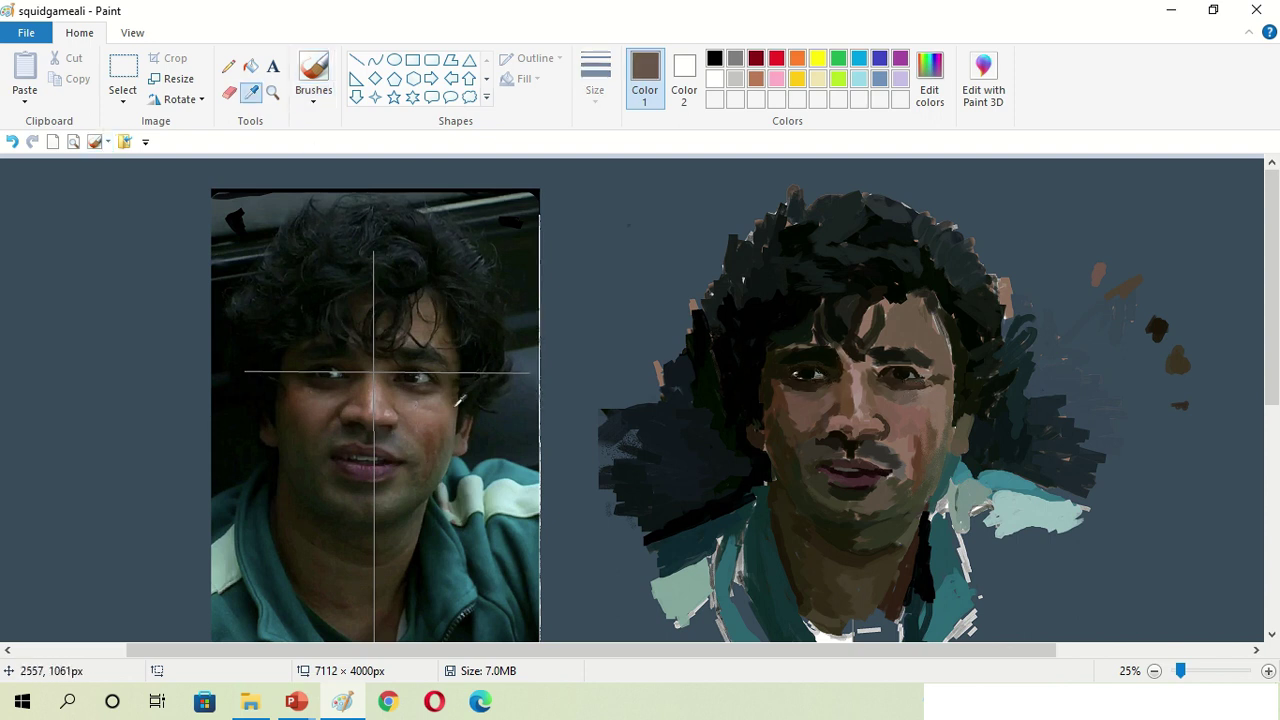
left_click(1168, 428)
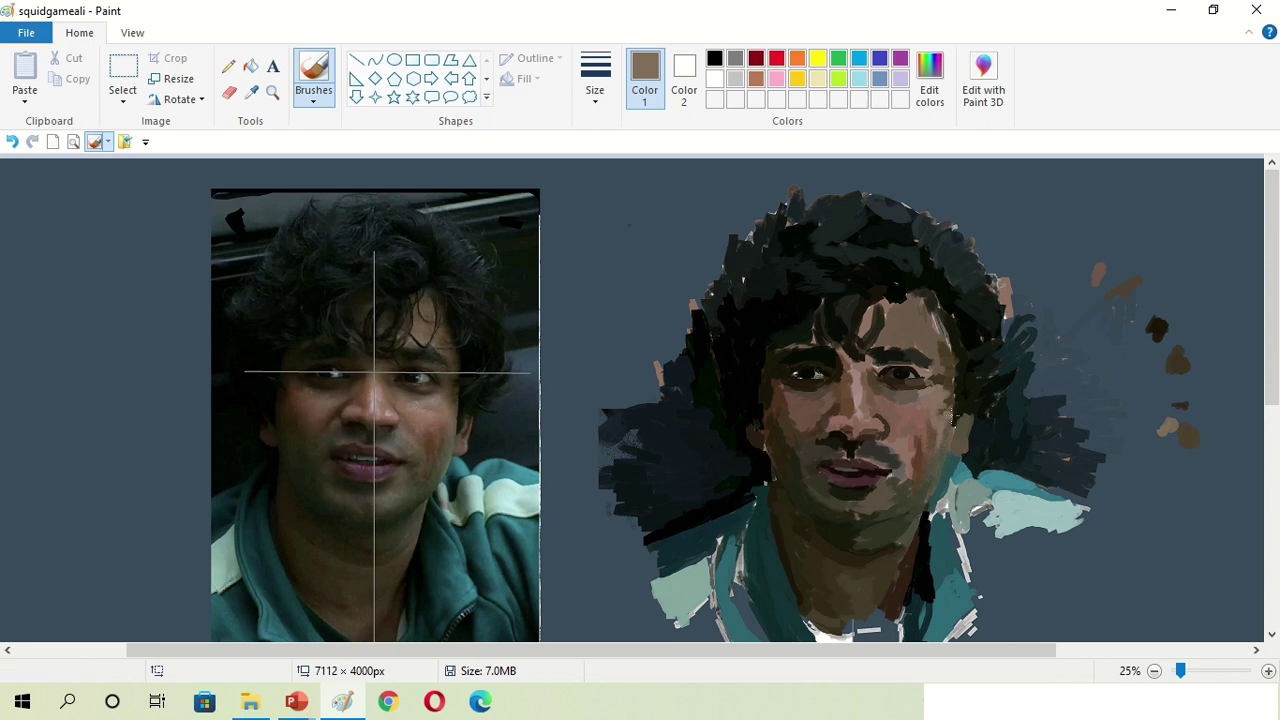
Refine the skin around the right eye and temple with sampled brown tones, and dab a reddish-brown swatch beside the portrait
left_click(938, 345)
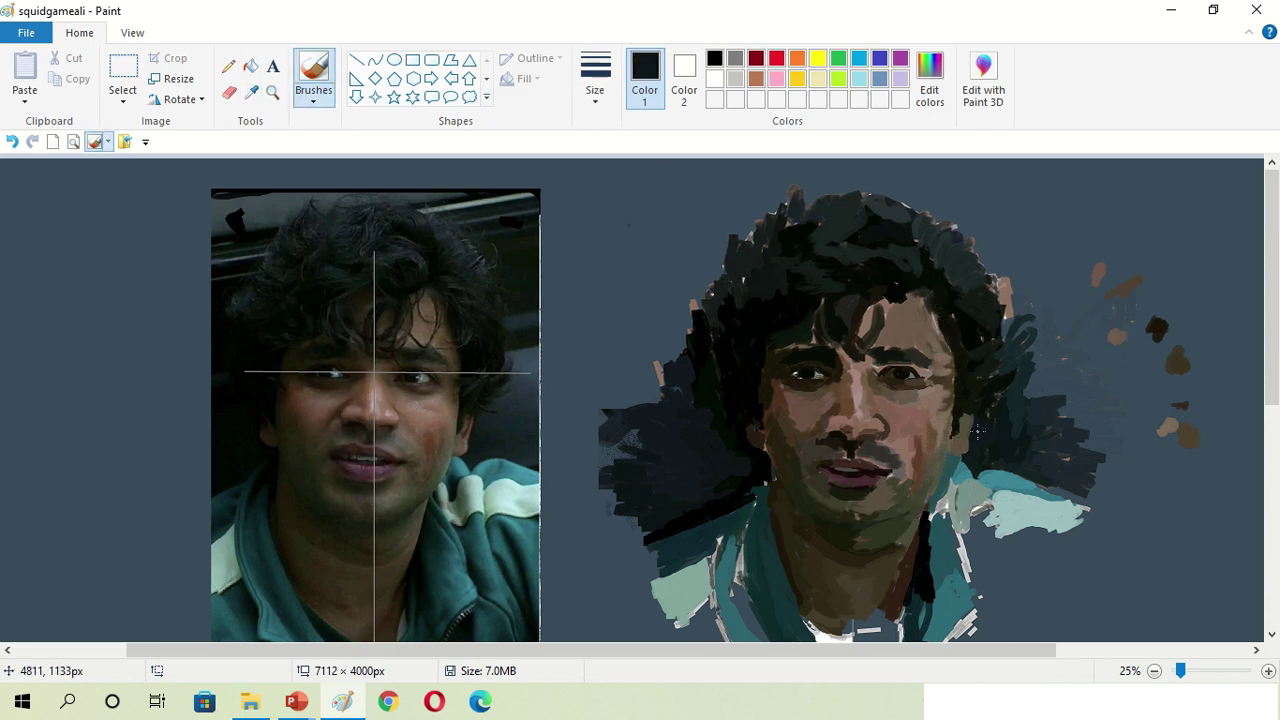
left_click(902, 374)
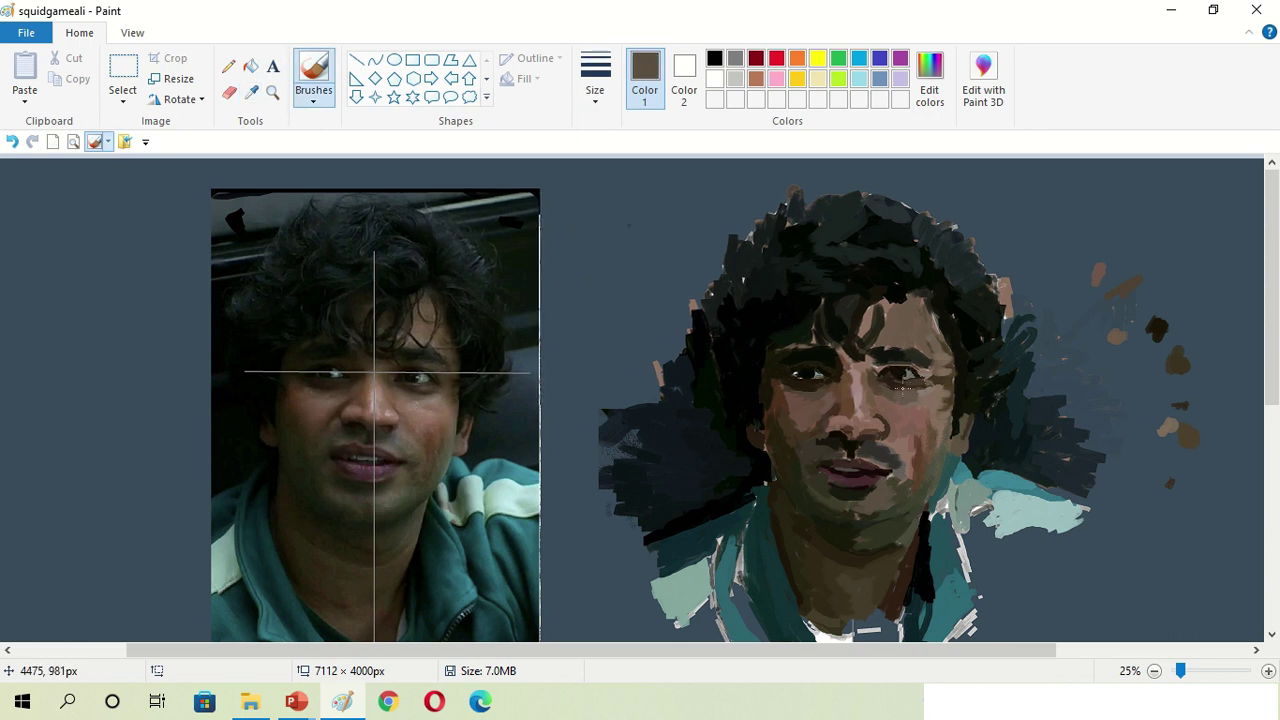
left_click(1095, 308)
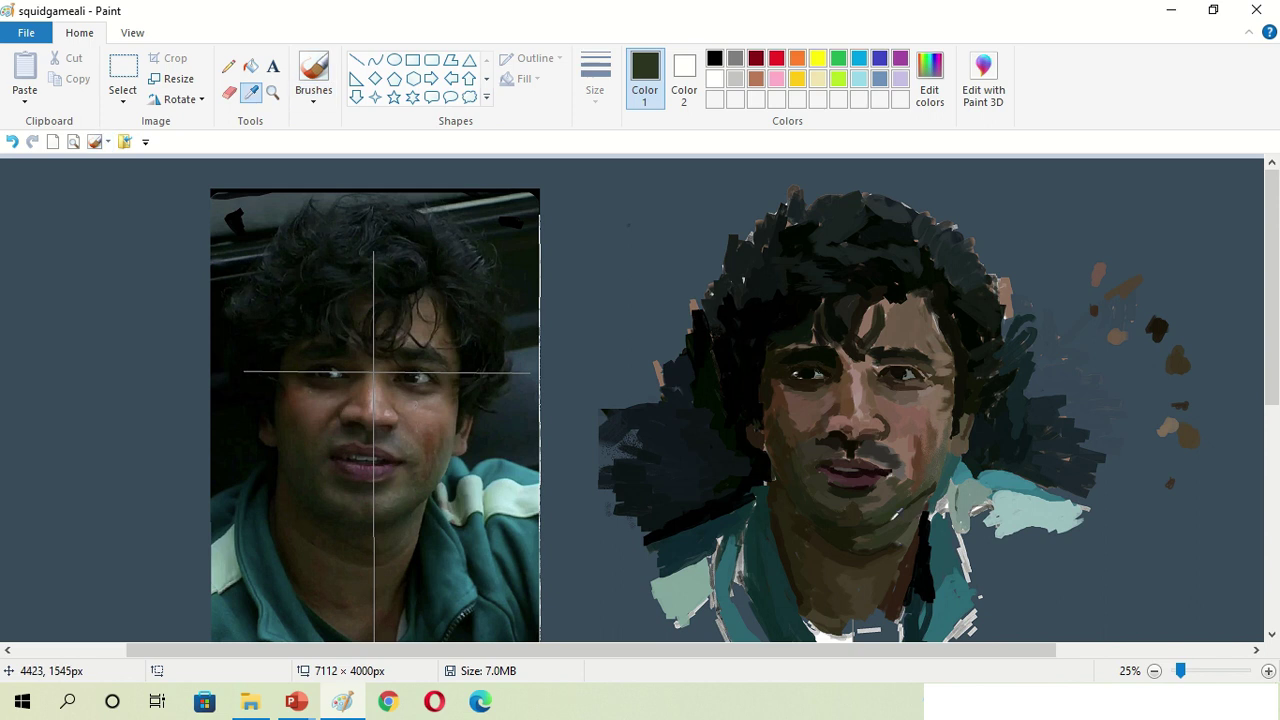
Blend sampled olive and dark brown shadow tones along the right jaw and chin
left_click(946, 456)
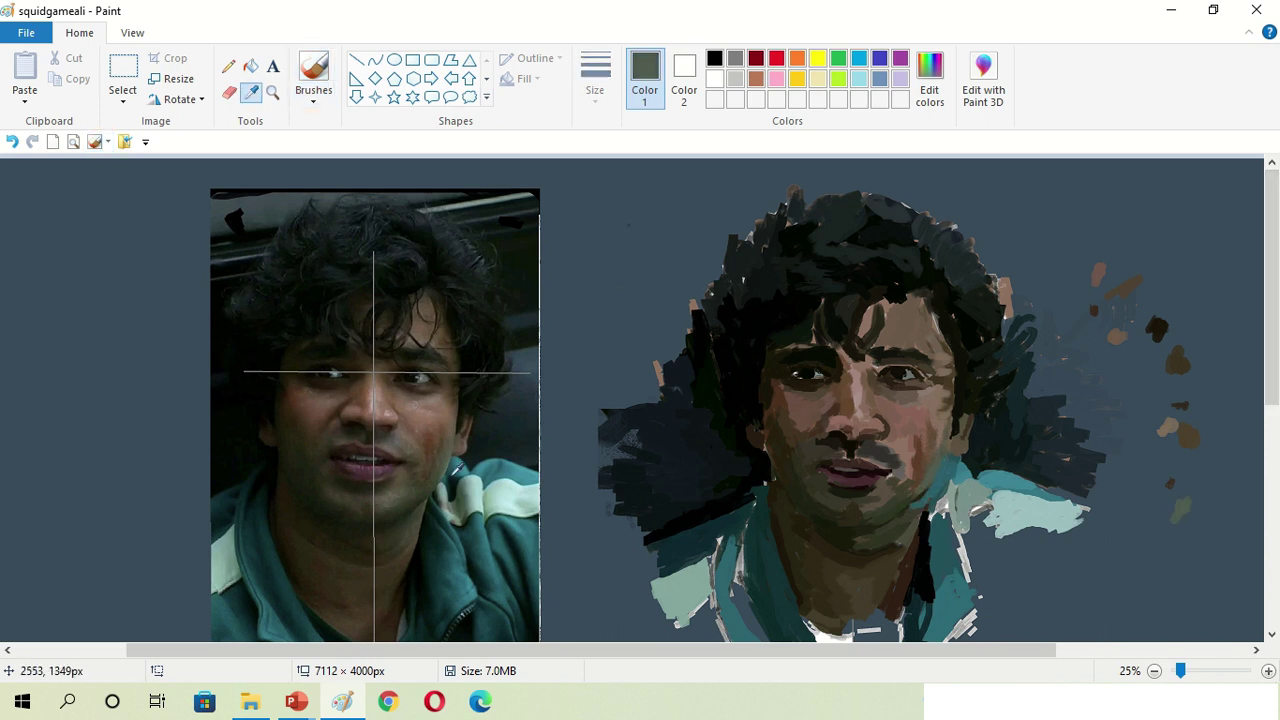
left_click(927, 478)
left_click(251, 92)
left_click(909, 506)
left_click(251, 92)
left_click(900, 497)
left_click(900, 497)
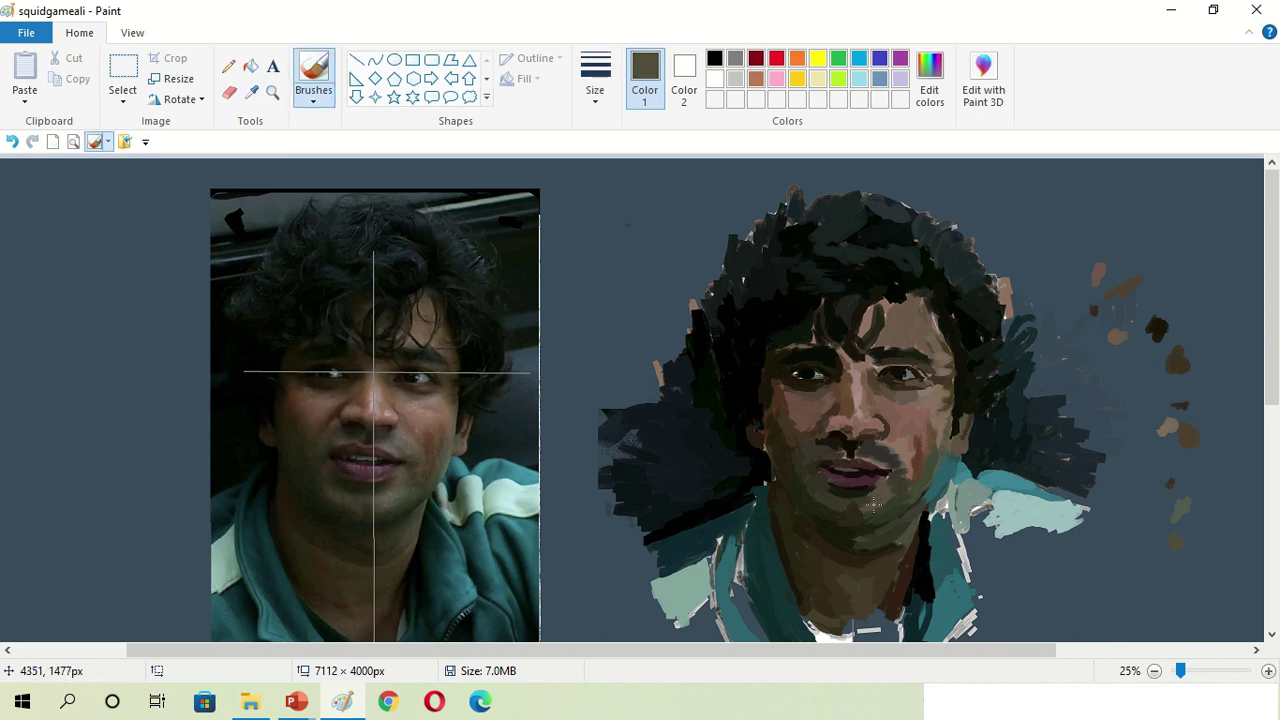
Outline the left side of the jacket below the shoulder stripe and fill it with teal
scroll(860, 510, "down", 3)
left_click(122, 78)
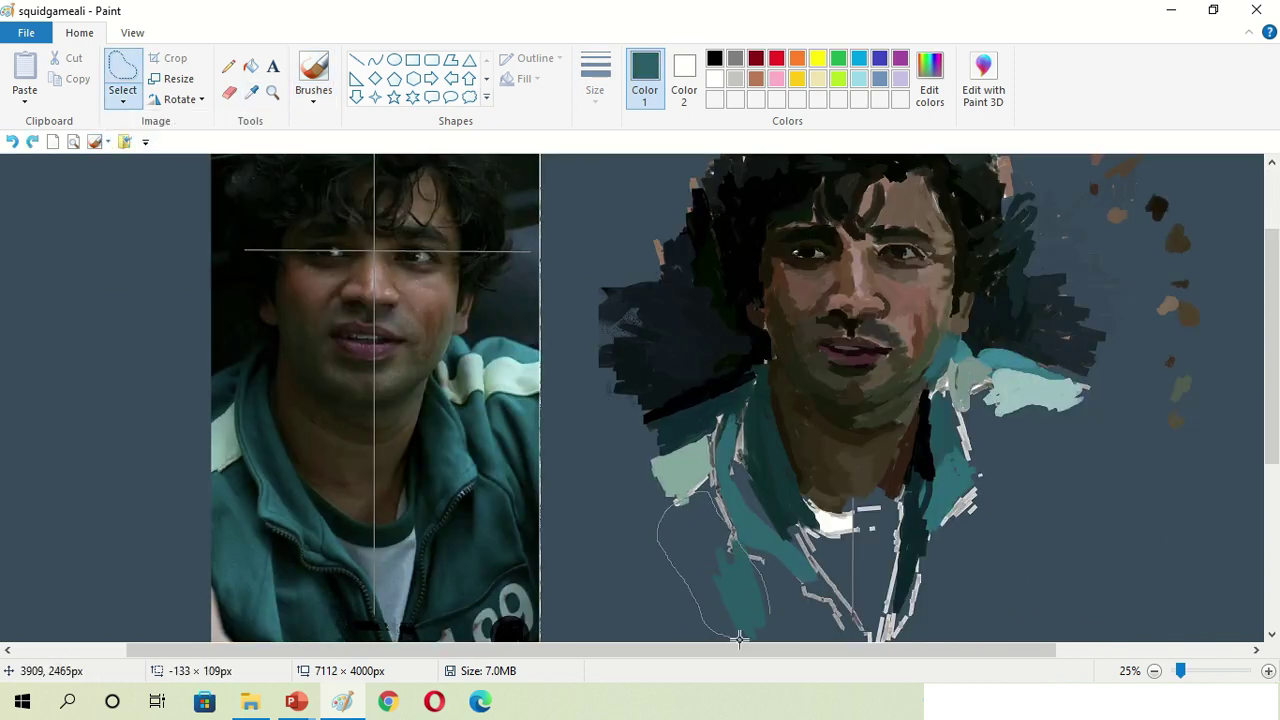
left_click(251, 66)
left_click(712, 590)
Draw a black outline for the right jacket front and fill it with dark teal
left_click(228, 66)
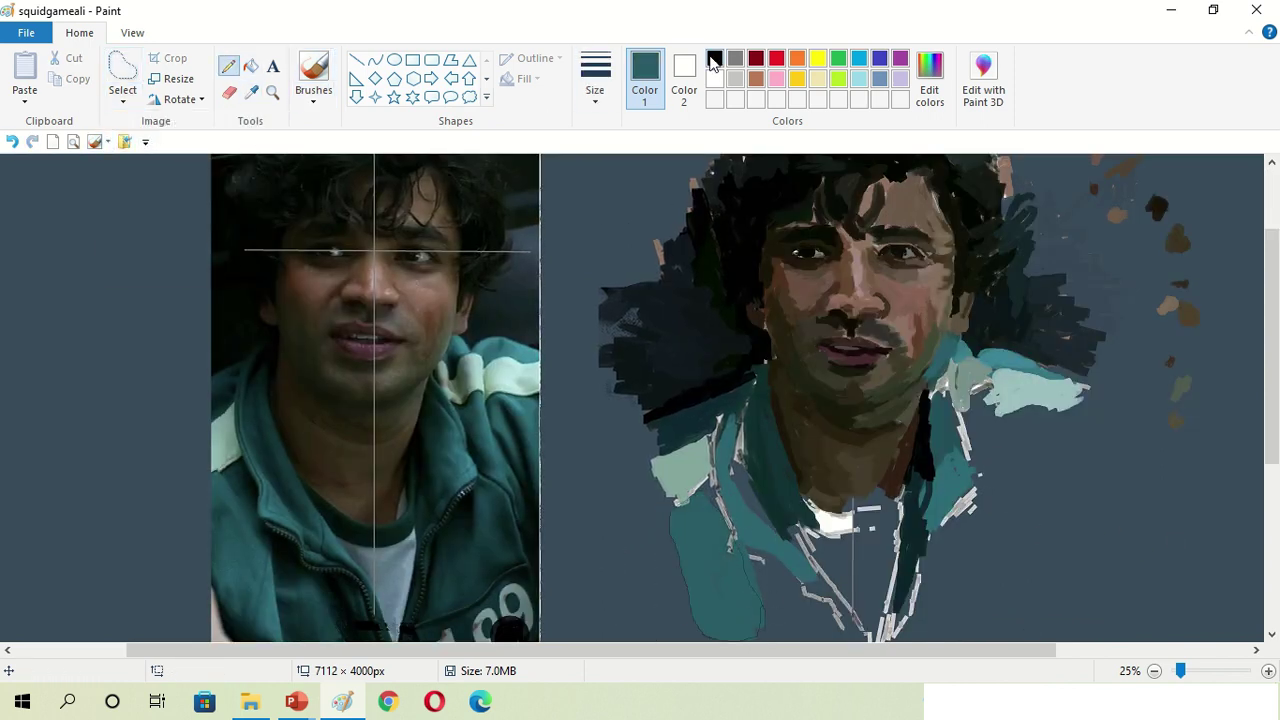
left_click(714, 58)
left_click(684, 78)
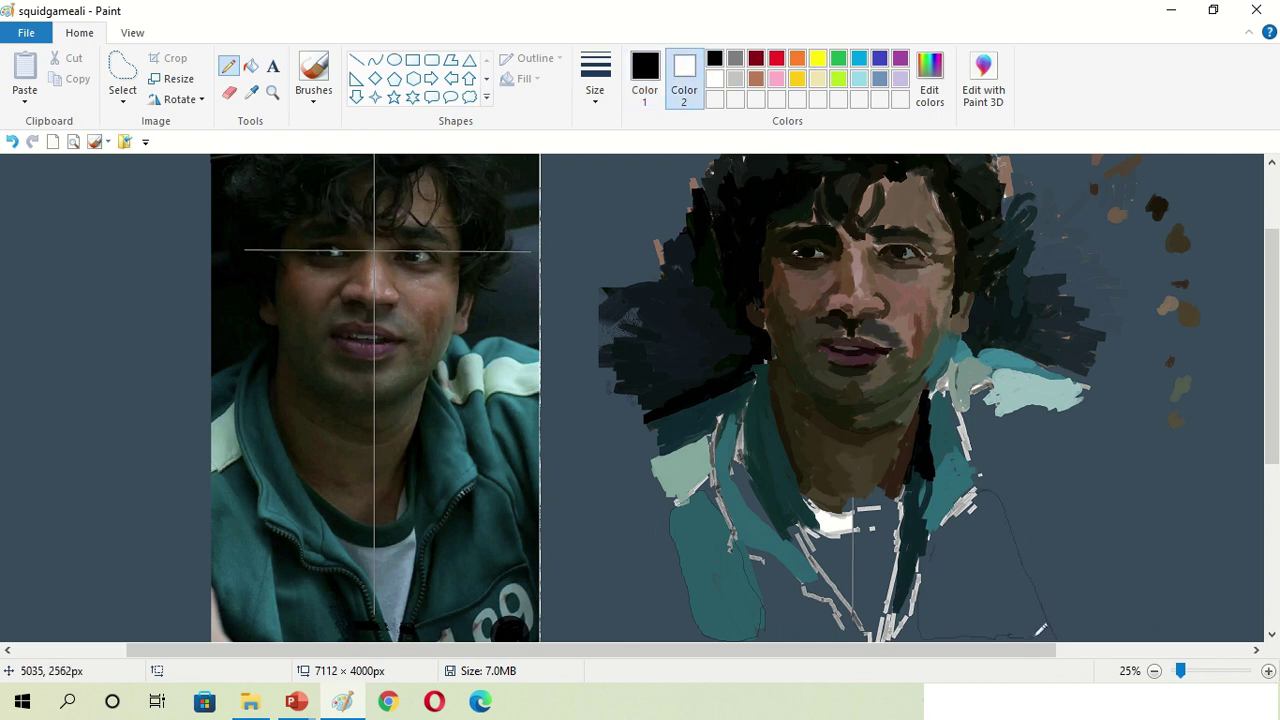
left_click(251, 91)
left_click(985, 570)
Brush in the right sleeve with broad teal strokes below the shoulder stripe and add dark fold lines
left_click(314, 95)
left_click(330, 170)
left_click_drag(1050, 430, 1072, 505)
left_click_drag(995, 430, 1035, 515)
left_click_drag(1075, 420, 1035, 555)
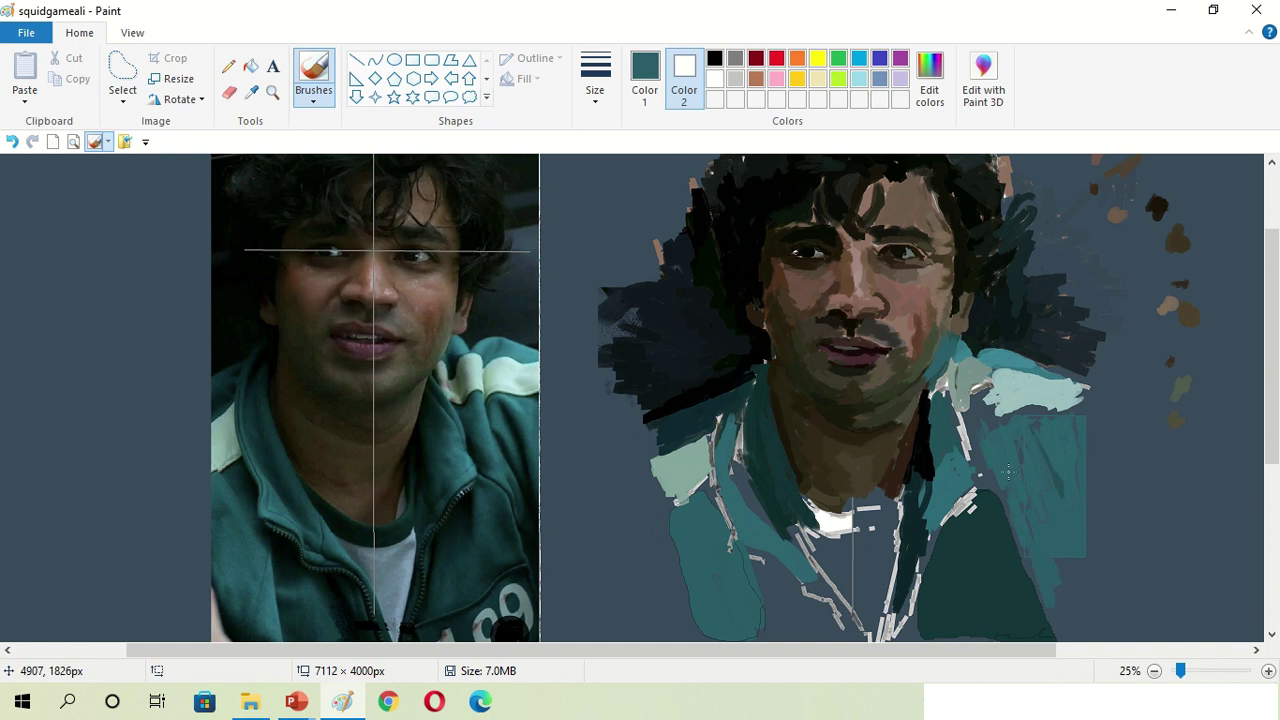
left_click(251, 91)
left_click(990, 395)
mouse_move(975, 395)
left_mouse_down()
mouse_move(1085, 389)
mouse_move(1043, 434)
mouse_move(1050, 550)
left_mouse_up()
Paint the outer edge of the right collar with sampled dark teal, covering the white sketch marks
left_click(251, 91)
left_click(1000, 480)
mouse_move(1015, 460)
left_mouse_down()
mouse_move(988, 460)
mouse_move(952, 393)
left_mouse_up()
mouse_move(935, 500)
left_mouse_down()
mouse_move(926, 380)
mouse_move(953, 400)
mouse_move(921, 397)
mouse_move(953, 426)
mouse_move(945, 490)
left_mouse_up()
Repaint the right shoulder stripe with pale sampled tones and shade the inner right collar beside the neck
left_click(251, 91)
left_click(951, 360)
left_click(251, 91)
left_click(929, 376)
left_click(251, 91)
left_click(950, 420)
left_click_drag(935, 415, 935, 510)
Block in the T-shirt between the jacket fronts with a grey-blue tone
left_click(251, 91)
left_click(1220, 490)
mouse_move(865, 540)
left_mouse_down()
mouse_move(851, 565)
mouse_move(880, 530)
left_mouse_up()
Block in the jacket front left of the T-shirt with sampled dark teal and add near-black folds below the left shoulder
scroll(850, 450, "down", 2)
left_click(251, 91)
left_click(300, 450)
mouse_move(780, 455)
left_mouse_down()
mouse_move(790, 515)
mouse_move(860, 510)
left_mouse_up()
left_click(251, 91)
left_click(289, 335)
mouse_move(730, 422)
left_mouse_down()
mouse_move(767, 435)
mouse_move(698, 384)
mouse_move(712, 366)
mouse_move(697, 372)
mouse_move(711, 503)
left_mouse_up()
Sample the pale pink skin at the photo's lower left edge and paint that shape beside the left sleeve
left_click(251, 91)
left_click(218, 490)
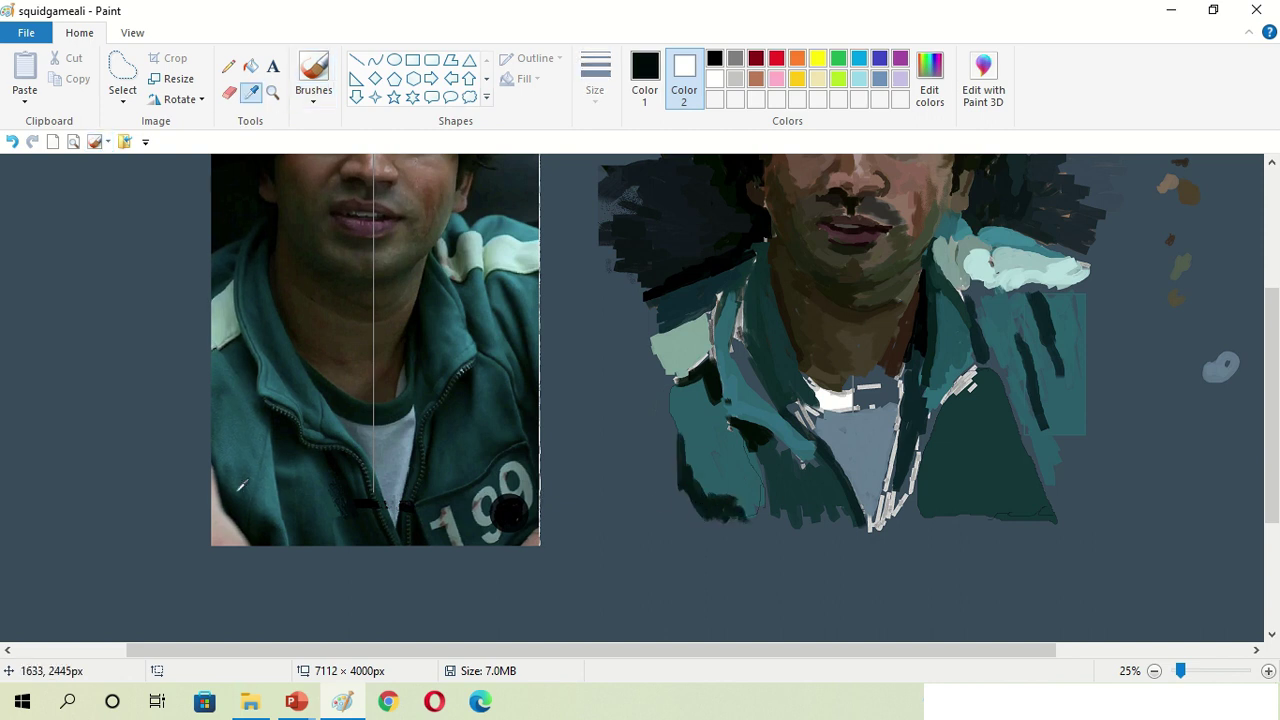
left_click_drag(690, 450, 680, 515)
Layer sampled dark and mid teal strokes over the left sleeve to build up its folds
left_click(251, 91)
left_click(300, 450)
left_click_drag(680, 380, 700, 415)
left_click(251, 91)
left_click(709, 405)
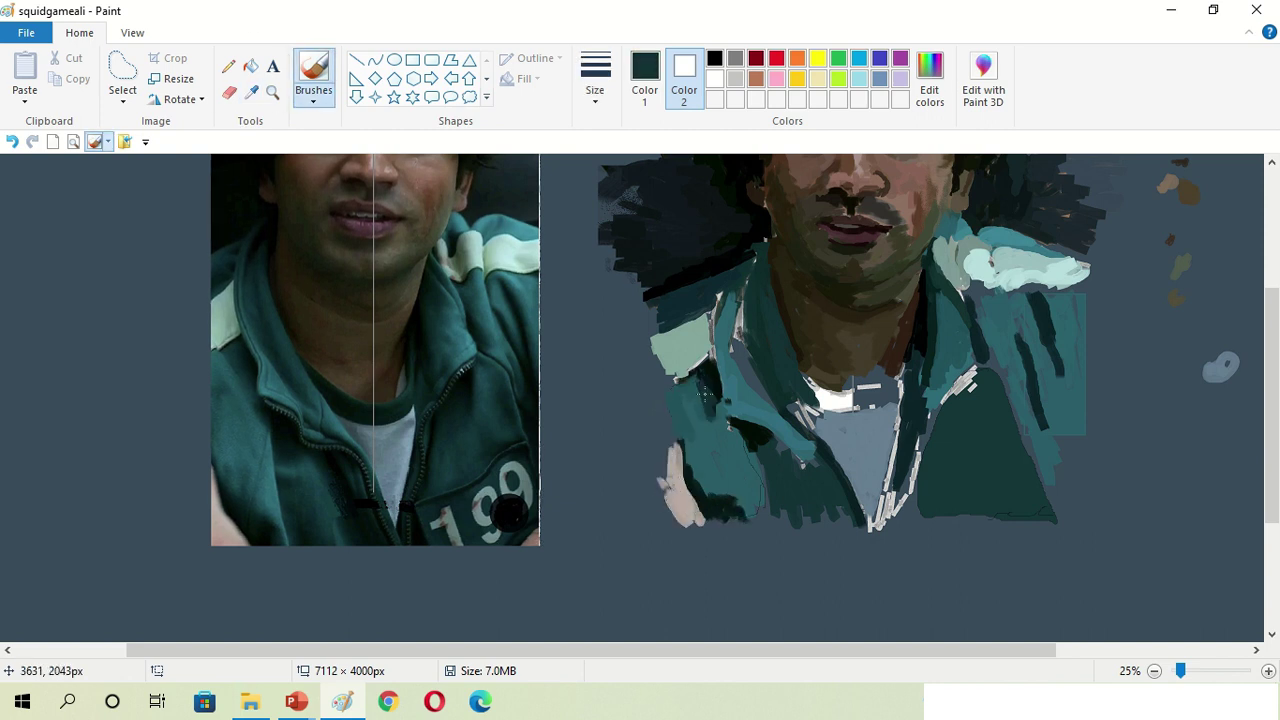
left_click(729, 466)
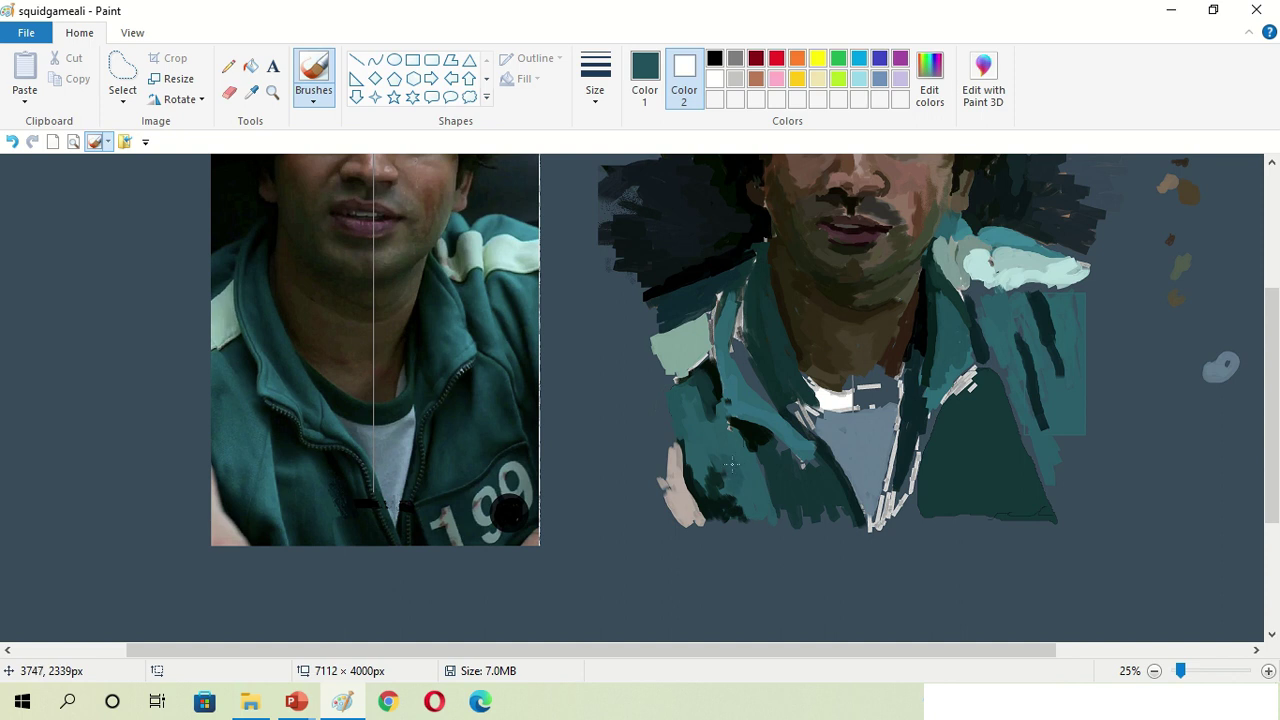
Deepen the left side of the neck and jaw with sampled dark brown and black
scroll(688, 405, "up", 3)
left_click(251, 91)
left_click(793, 401)
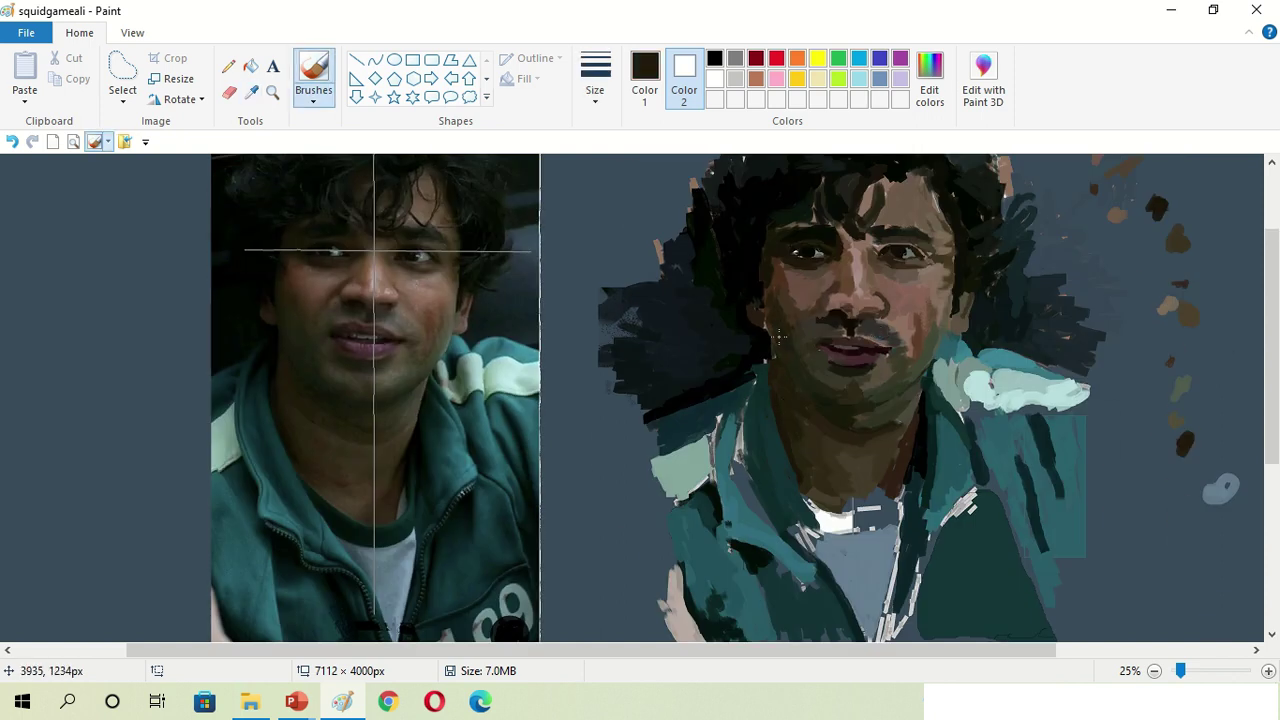
left_click(765, 338)
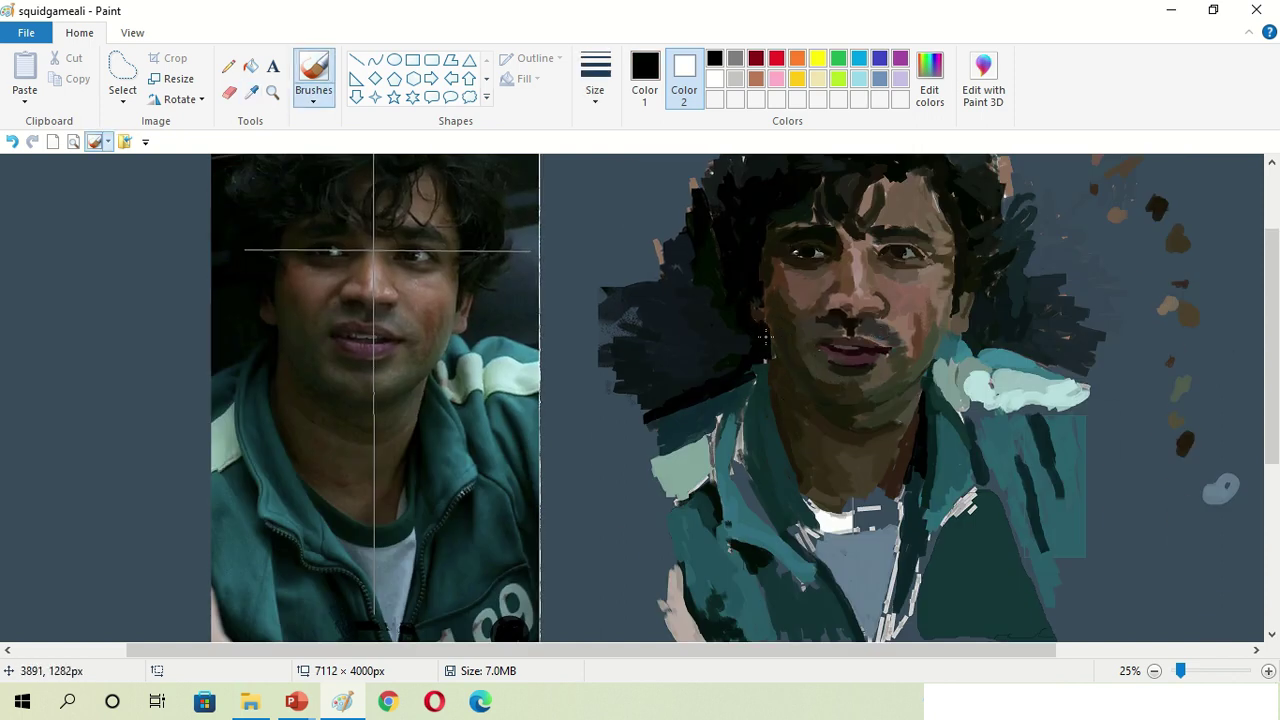
Refine the nose and nostril area with sampled brown skin tones and dark brown shading
left_click(255, 93)
left_click(874, 308)
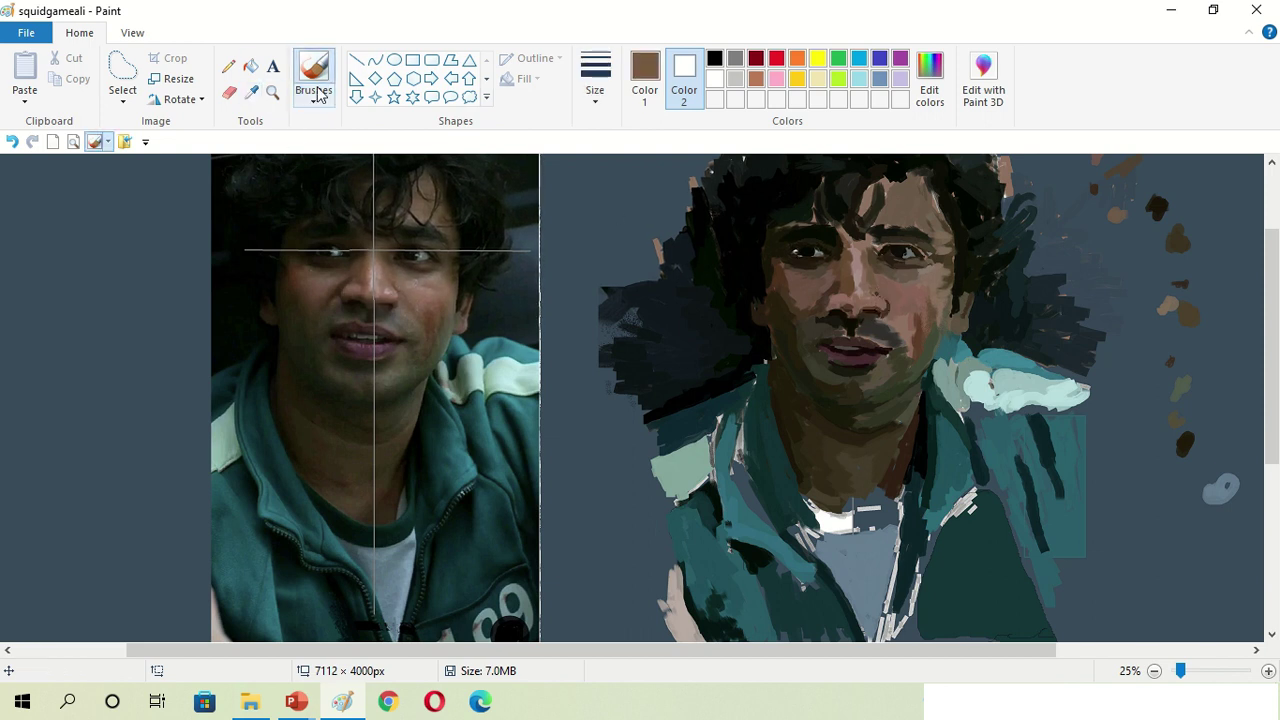
left_click(250, 93)
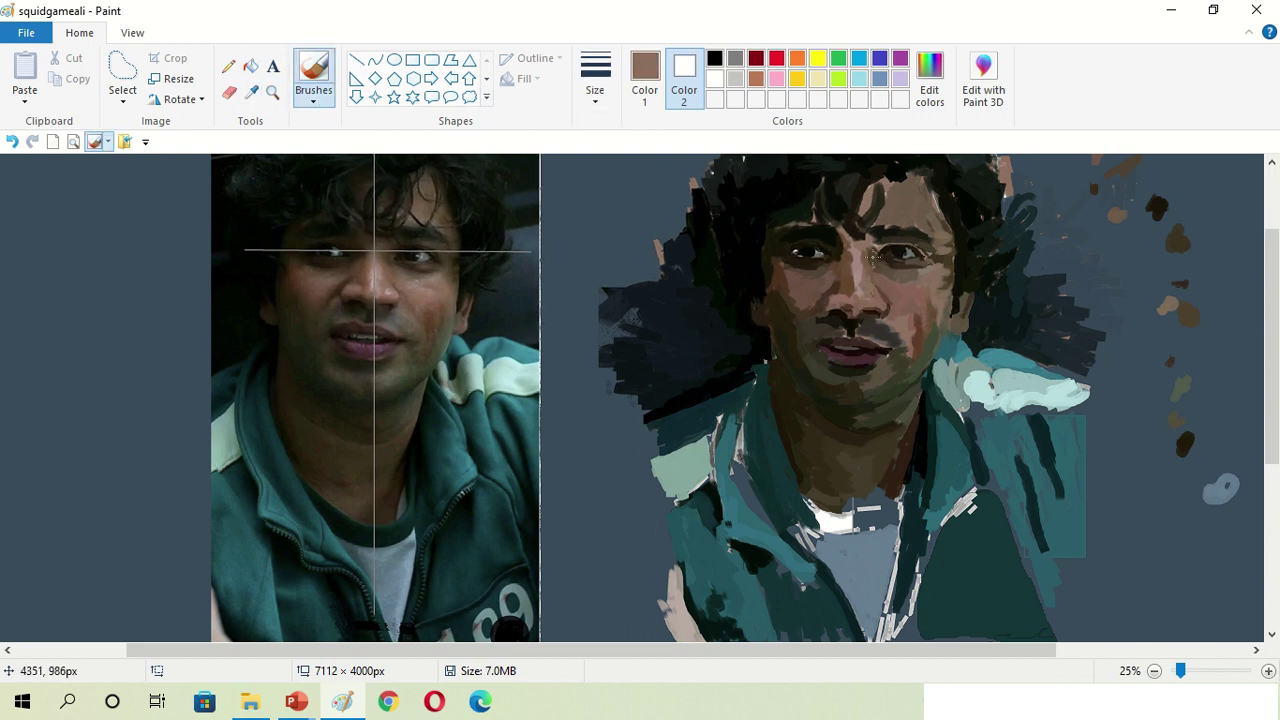
left_click(833, 297)
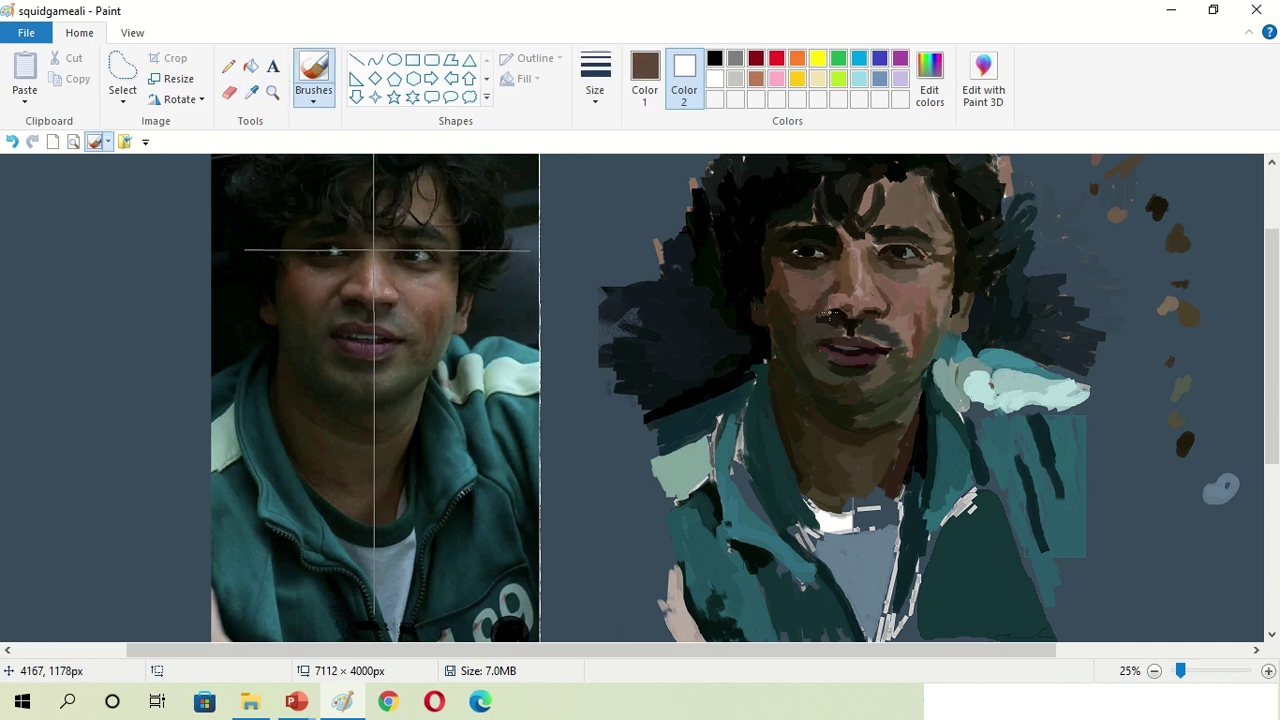
left_click(250, 93)
left_click(848, 330)
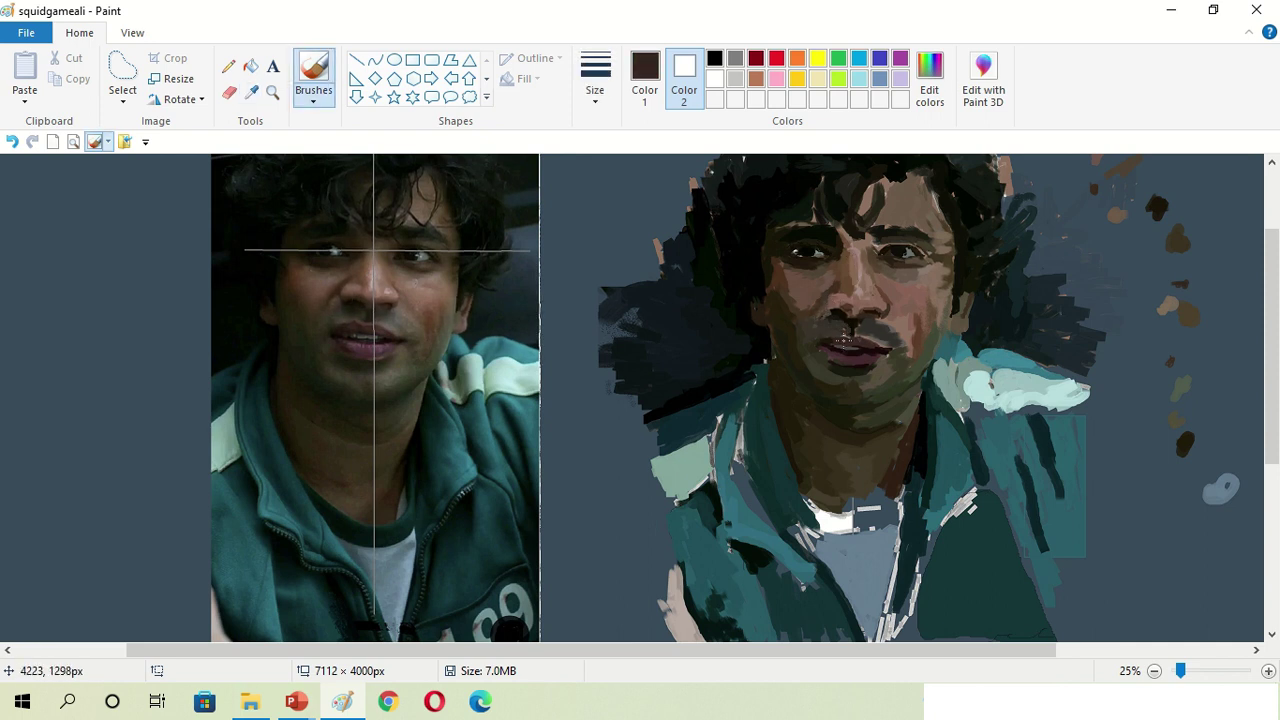
Rework the moustache and upper lip with sampled skin and dark brown tones
left_click(250, 93)
left_click(835, 330)
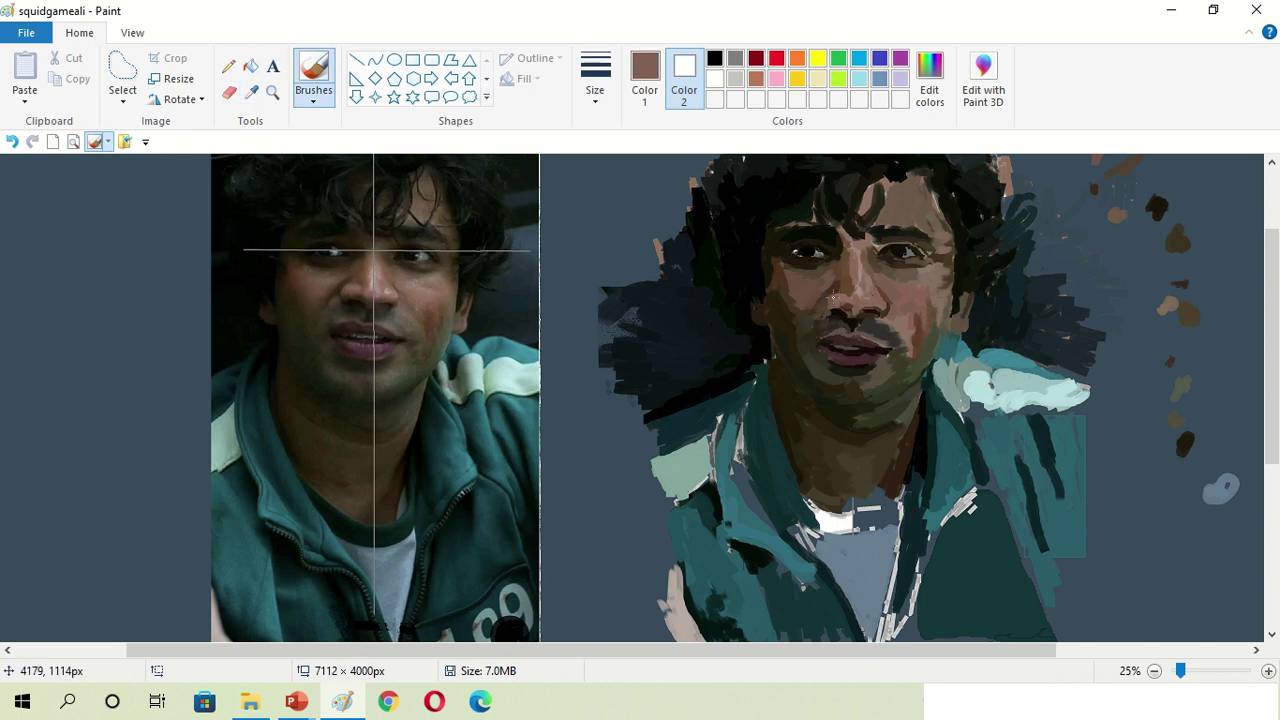
left_click(250, 93)
left_click(878, 343)
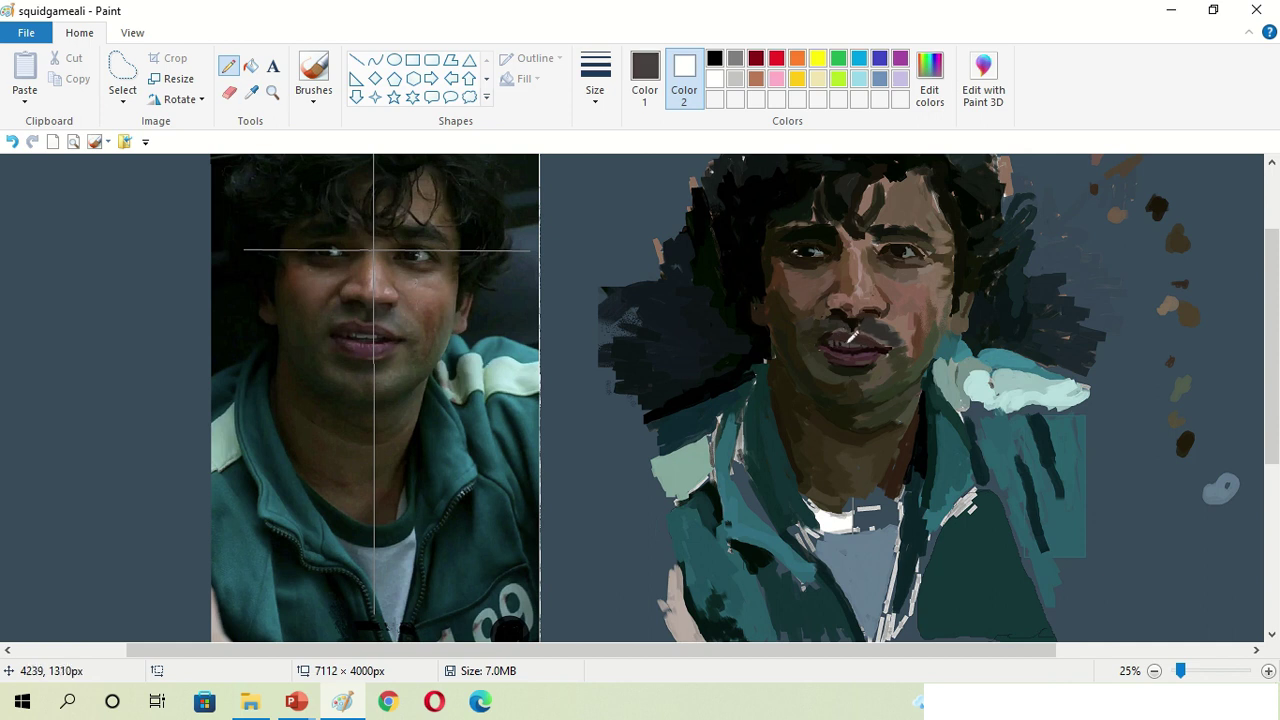
left_click(250, 93)
left_click(838, 343)
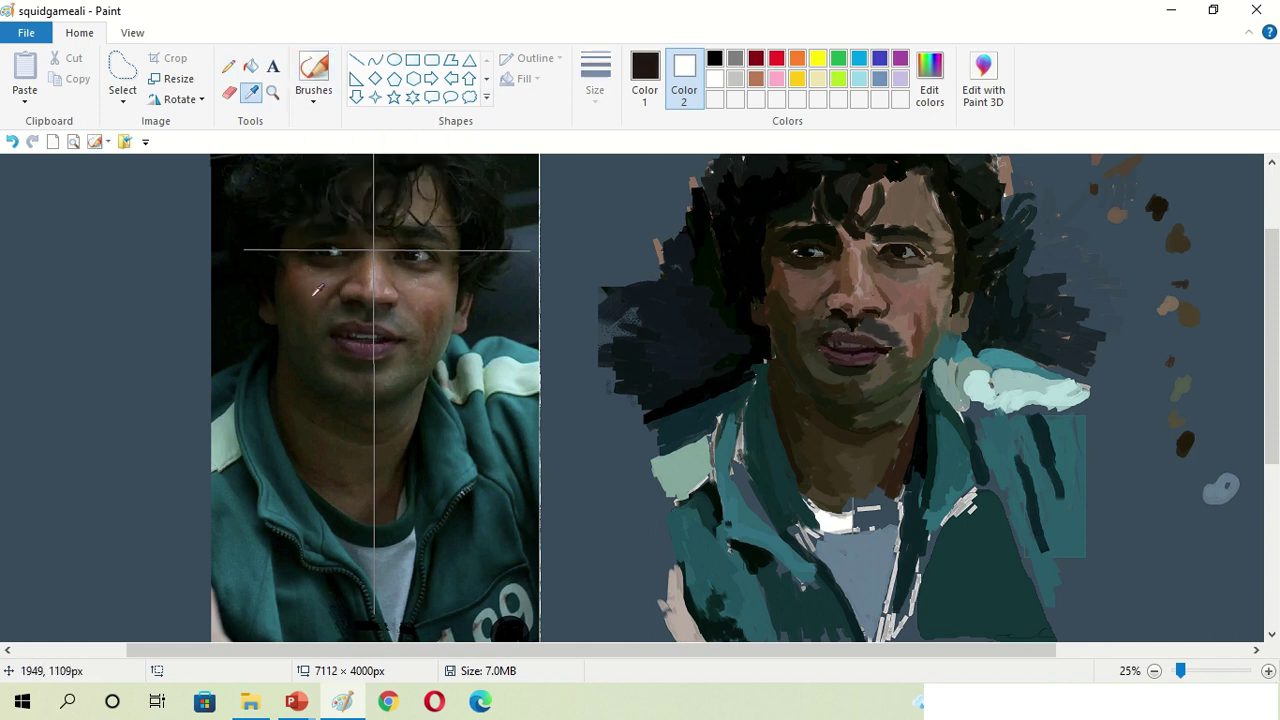
Switch to another brush type and blend sampled tones around the right mouth corner and lower right cheek
left_click(313, 100)
left_click(427, 166)
left_click(250, 93)
left_click(915, 330)
left_click(250, 93)
left_click(922, 338)
left_click(250, 93)
left_click(930, 340)
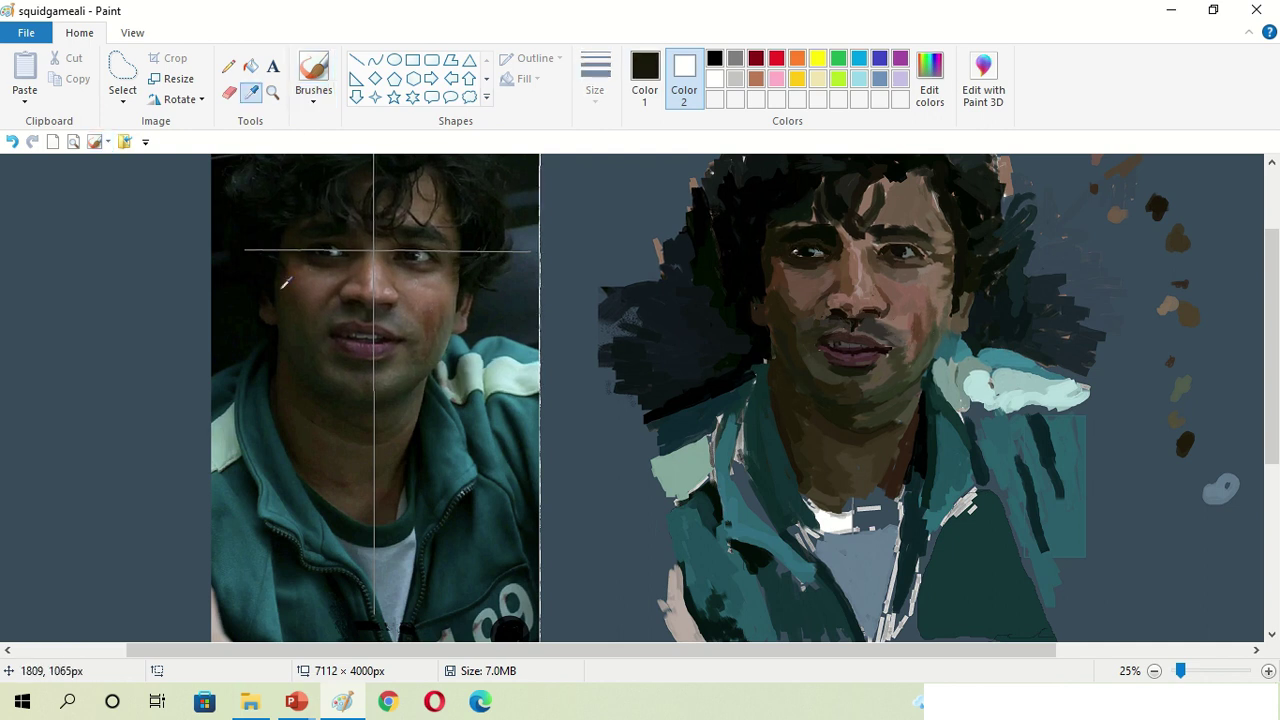
Blend sampled brown skin tones over the left side of the nose, the right cheek and the area around the right eye
left_click(850, 340)
left_click(842, 276)
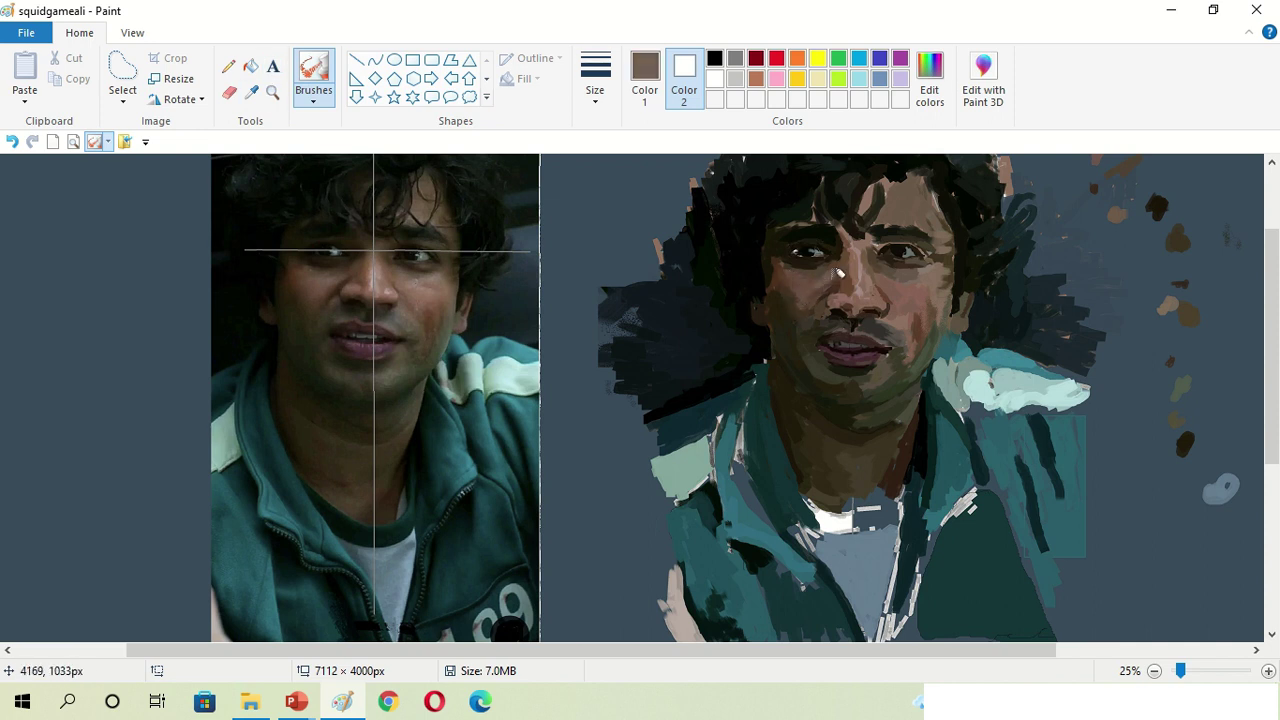
left_click(916, 298)
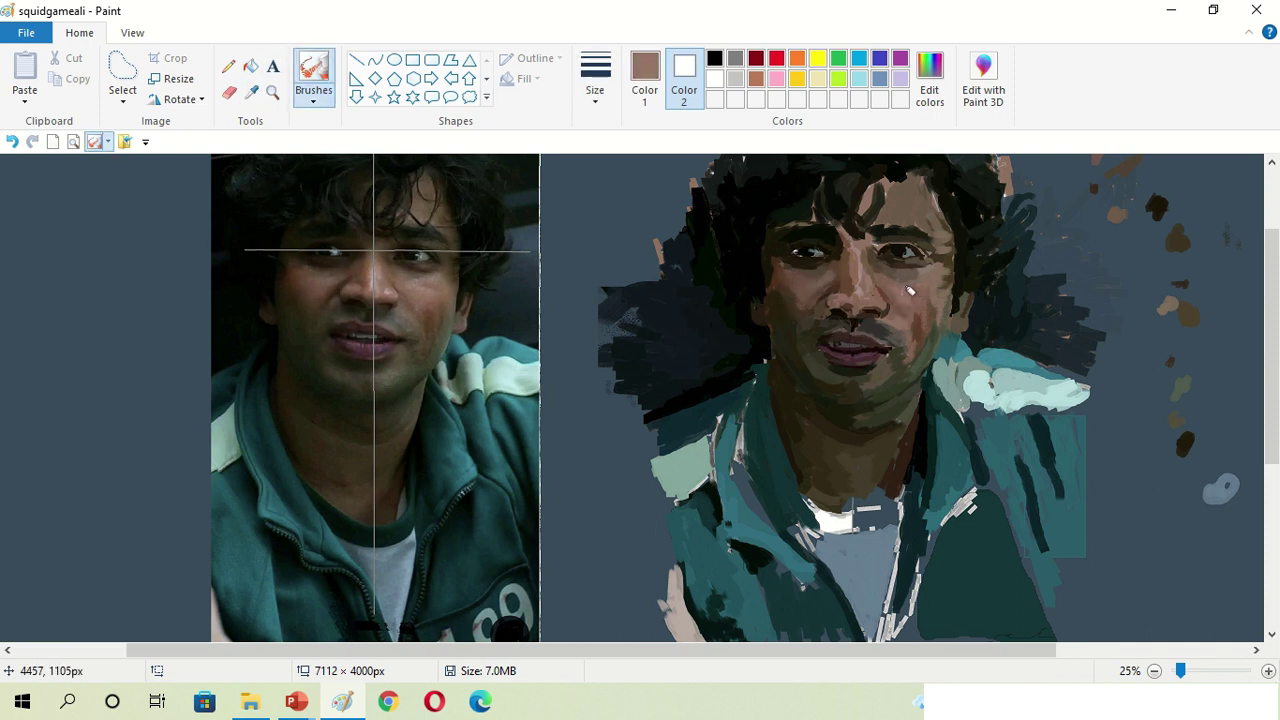
left_click(928, 258)
left_click(912, 250)
Change the brush size and cover the peach marks along the hair's left edge with a sampled dark tone
left_click(326, 226)
scroll(824, 413, "up", 1)
left_click(595, 90)
left_click(636, 245)
left_click(715, 225)
Brush dark grey background strokes beside the upper right hair and draw a rectangle over the swatches
scroll(715, 225, "up", 3)
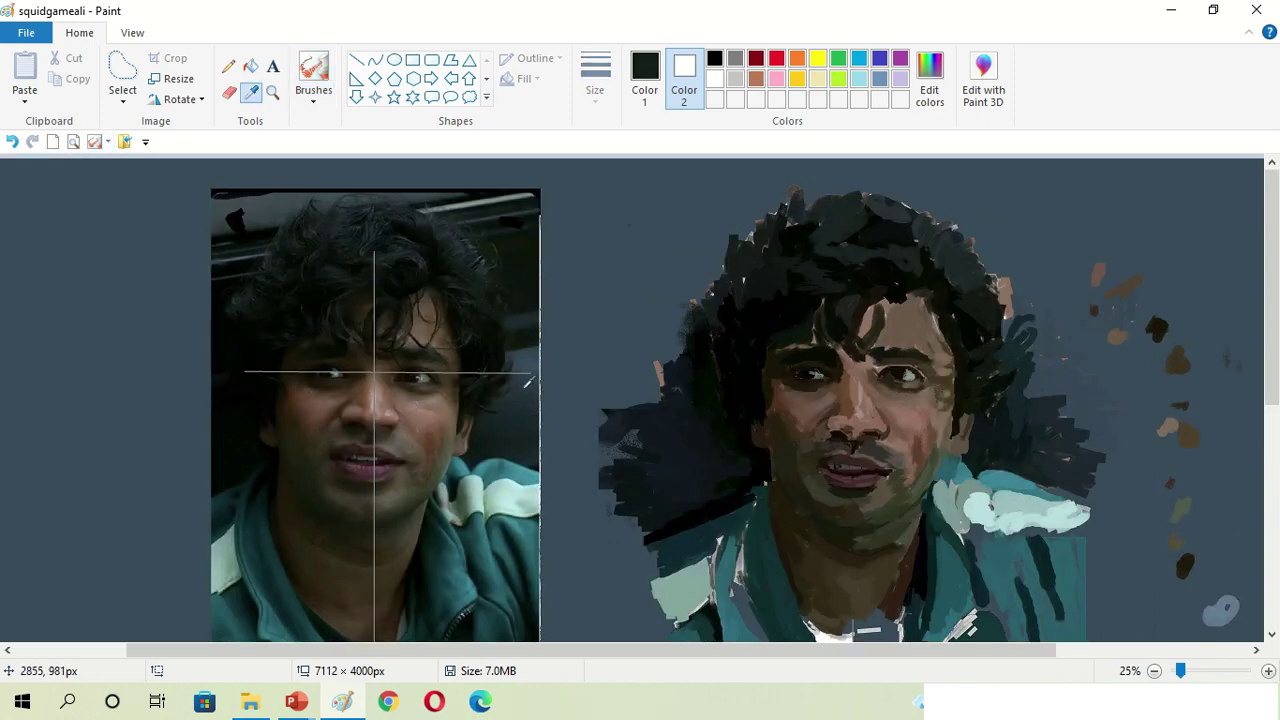
left_click(997, 258)
mouse_move(987, 247)
left_mouse_down()
mouse_move(1002, 240)
mouse_move(972, 229)
mouse_move(1033, 228)
mouse_move(1040, 290)
left_mouse_up()
scroll(798, 238, "right", 5)
left_click_drag(1041, 289, 913, 425)
left_click_drag(976, 208, 846, 271)
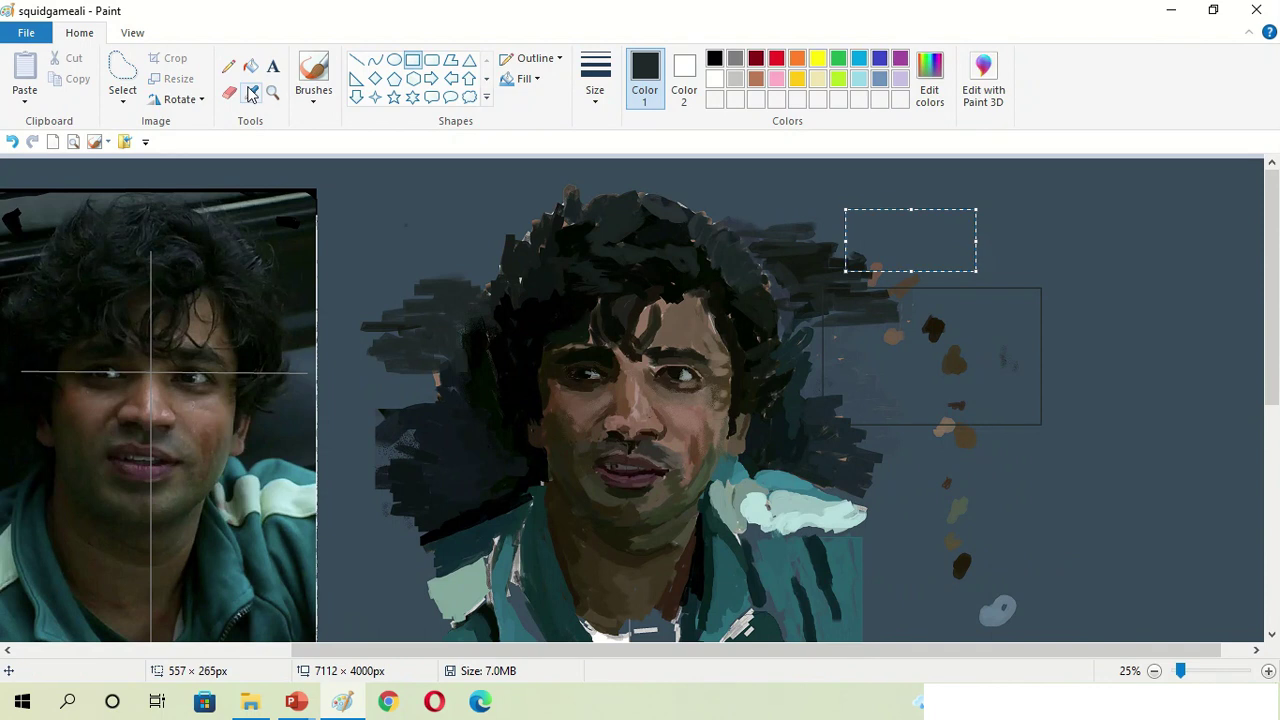
Cover the background on both sides of the head with broad dark grey brush strokes
left_click(228, 66)
mouse_move(545, 205)
left_mouse_down()
mouse_move(397, 398)
mouse_move(420, 220)
mouse_move(750, 193)
left_mouse_up()
left_click(313, 75)
left_click(313, 100)
left_click(330, 160)
mouse_move(886, 244)
left_mouse_down()
mouse_move(860, 415)
mouse_move(830, 330)
mouse_move(880, 500)
mouse_move(990, 440)
left_mouse_up()
left_click_drag(345, 300, 403, 217)
mouse_move(400, 330)
left_mouse_down()
mouse_move(370, 470)
mouse_move(390, 520)
left_mouse_up()
Extend the right sleeve with teal strokes and add near-black shadows along its outer edge
scroll(600, 400, "down", 5)
mouse_move(760, 360)
left_mouse_down()
mouse_move(780, 440)
mouse_move(704, 487)
left_mouse_up()
scroll(704, 487, "up", 3)
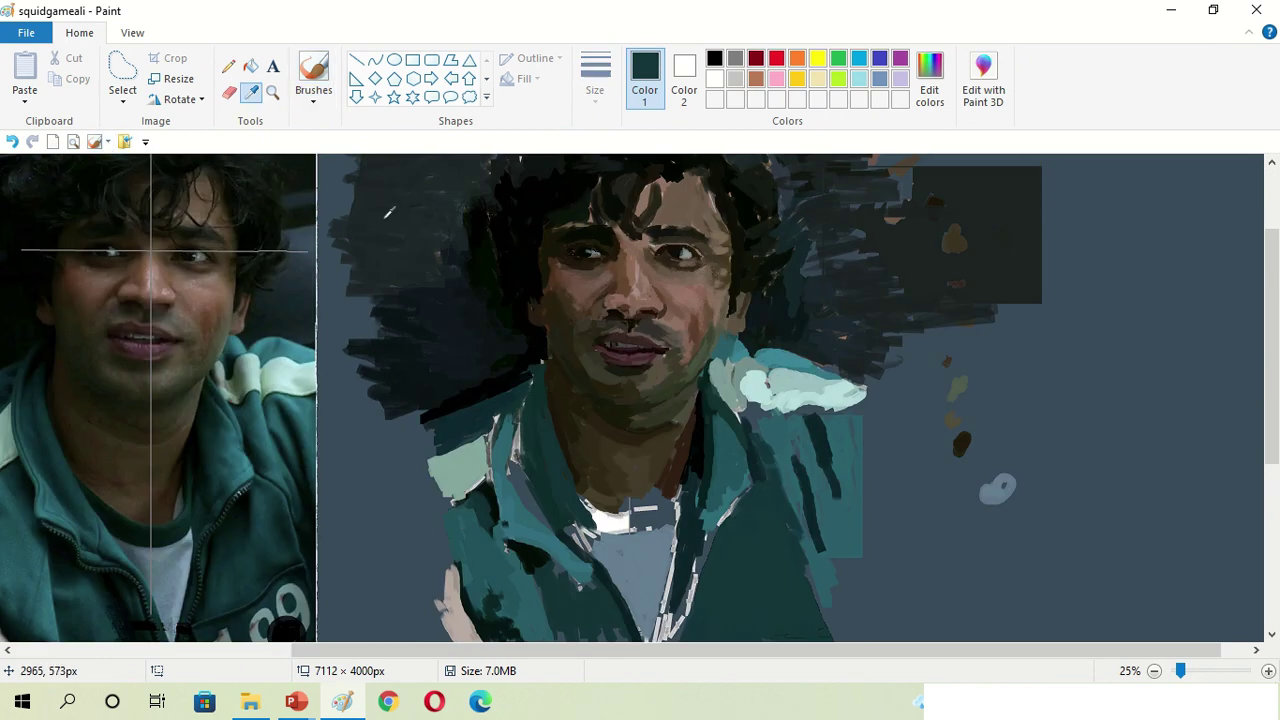
left_click_drag(845, 620, 860, 495)
left_click_drag(850, 400, 873, 500)
left_click_drag(830, 425, 840, 460)
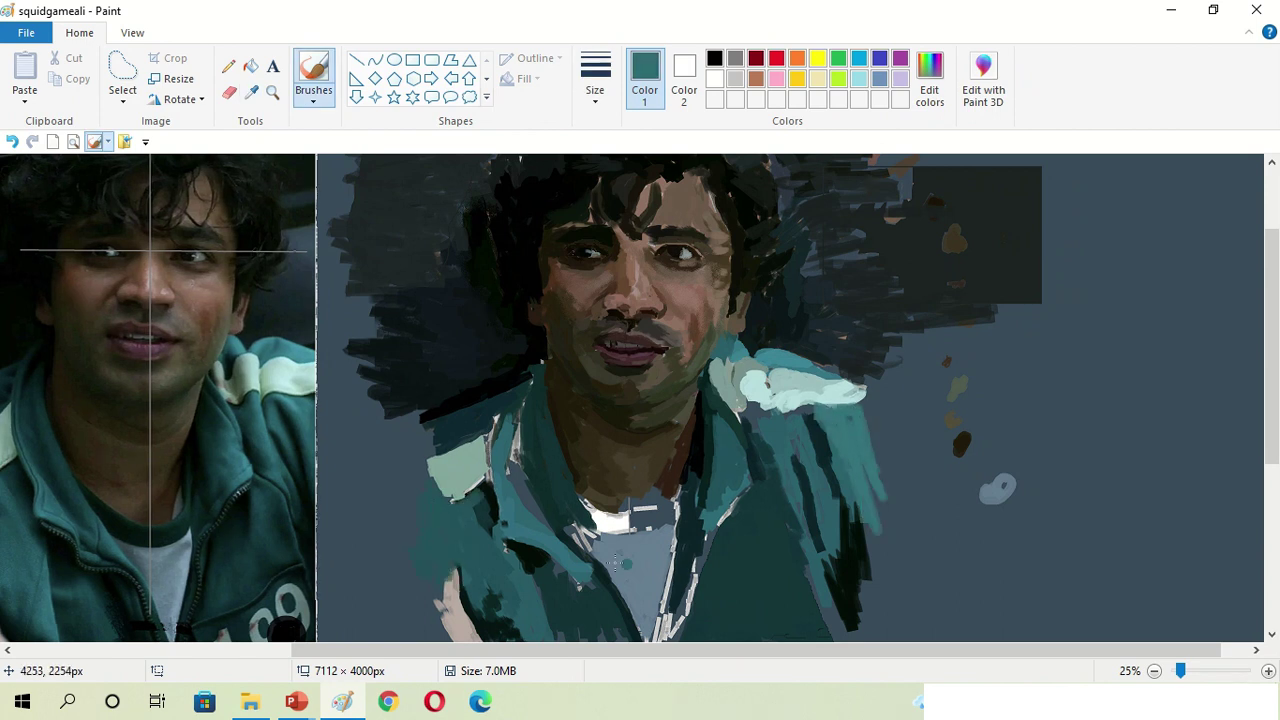
Paint the T-shirt's dark green neckband across the base of the neck, covering the white patch
left_click(600, 515)
mouse_move(590, 512)
left_mouse_down()
mouse_move(658, 520)
mouse_move(589, 510)
mouse_move(680, 503)
left_mouse_up()
left_click(251, 93)
left_click(669, 508)
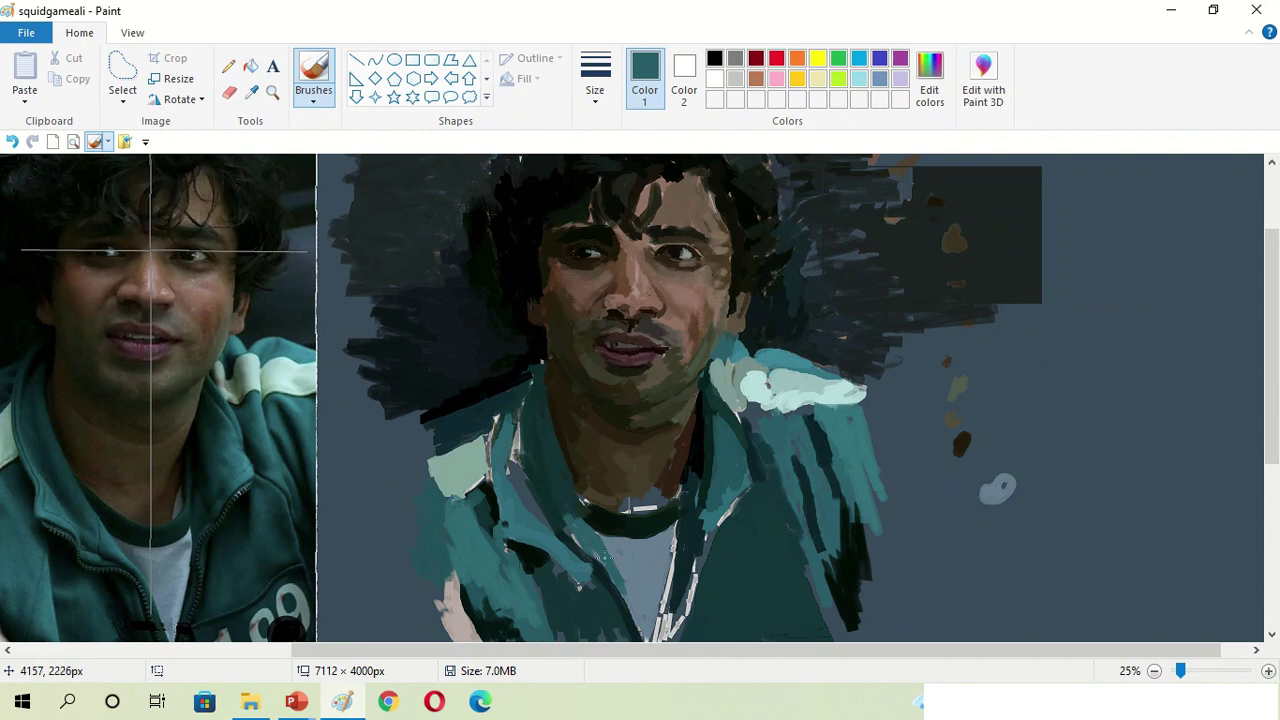
Cover the remaining gaps in the left collar and shoulder with sampled teal
left_click(122, 90)
left_click(251, 93)
left_click(575, 525)
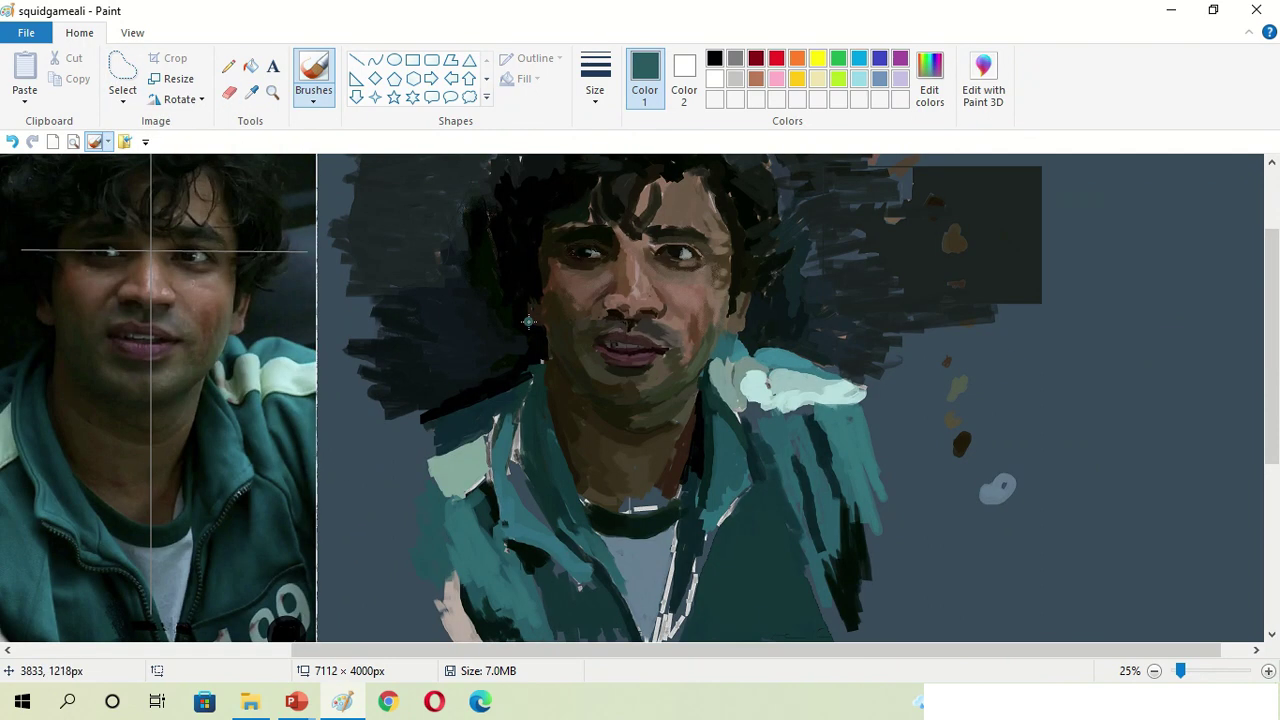
left_click_drag(440, 470, 395, 430)
Fill the blue-grey canvas background with a dark blue-grey sampled tone
scroll(420, 420, "up", 3)
left_click(251, 66)
left_click(1047, 469)
scroll(1047, 469, "down", 1)
scroll(1047, 469, "down", 1)
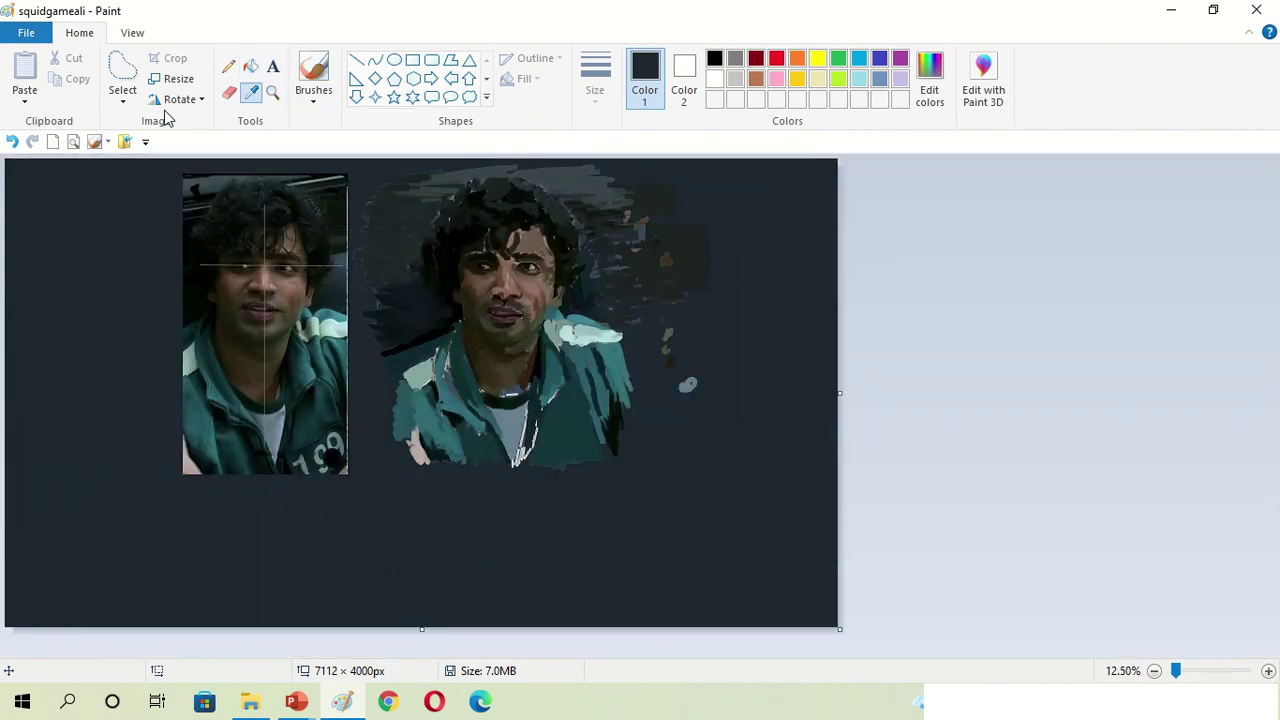
Brush a sampled near-black background with the largest brush size beside the right sleeve and above the left shoulder
left_click(313, 75)
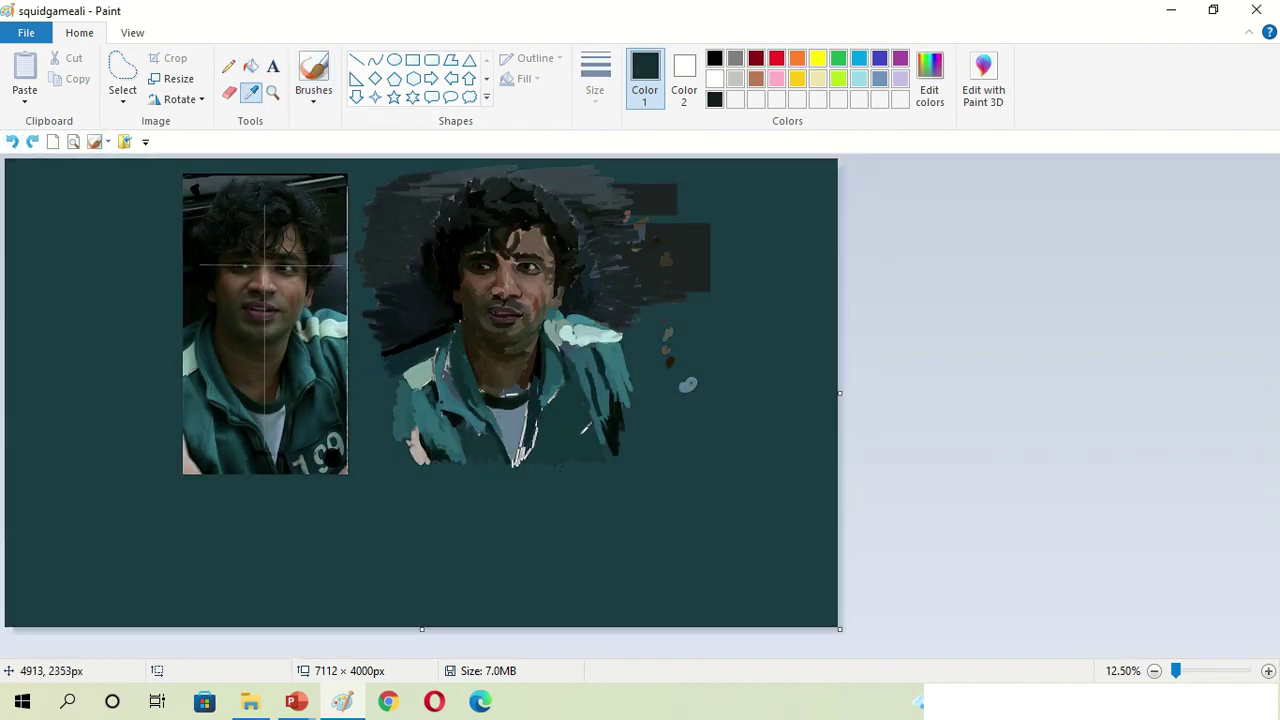
left_click(632, 270)
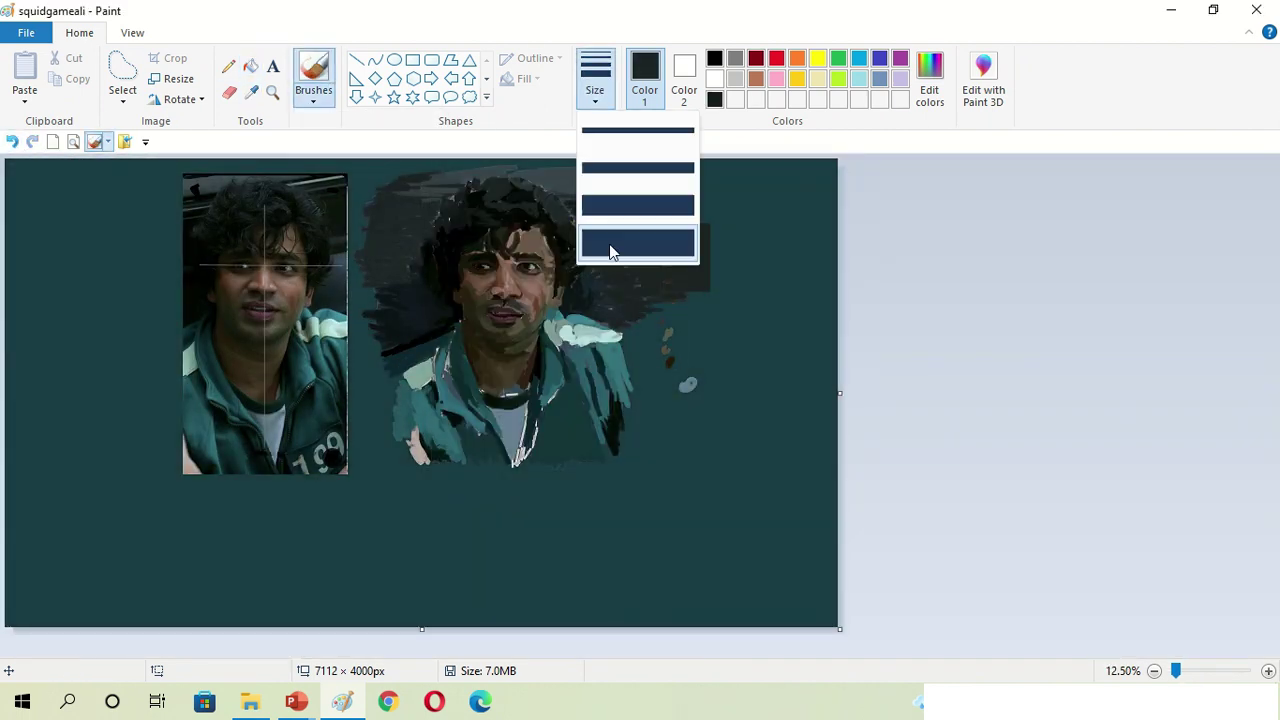
scroll(640, 290, "up", 1)
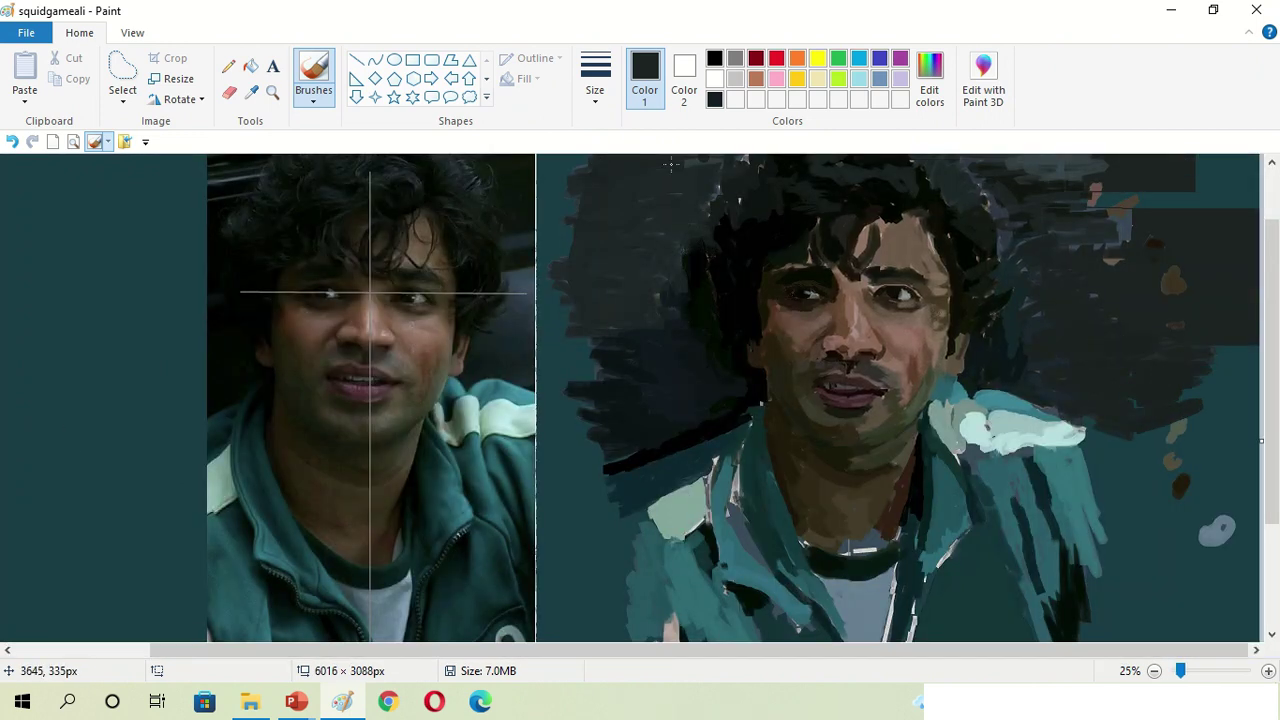
scroll(1228, 316, "down", 1)
mouse_move(1175, 293)
left_mouse_down()
mouse_move(1150, 480)
mouse_move(1175, 293)
left_mouse_up()
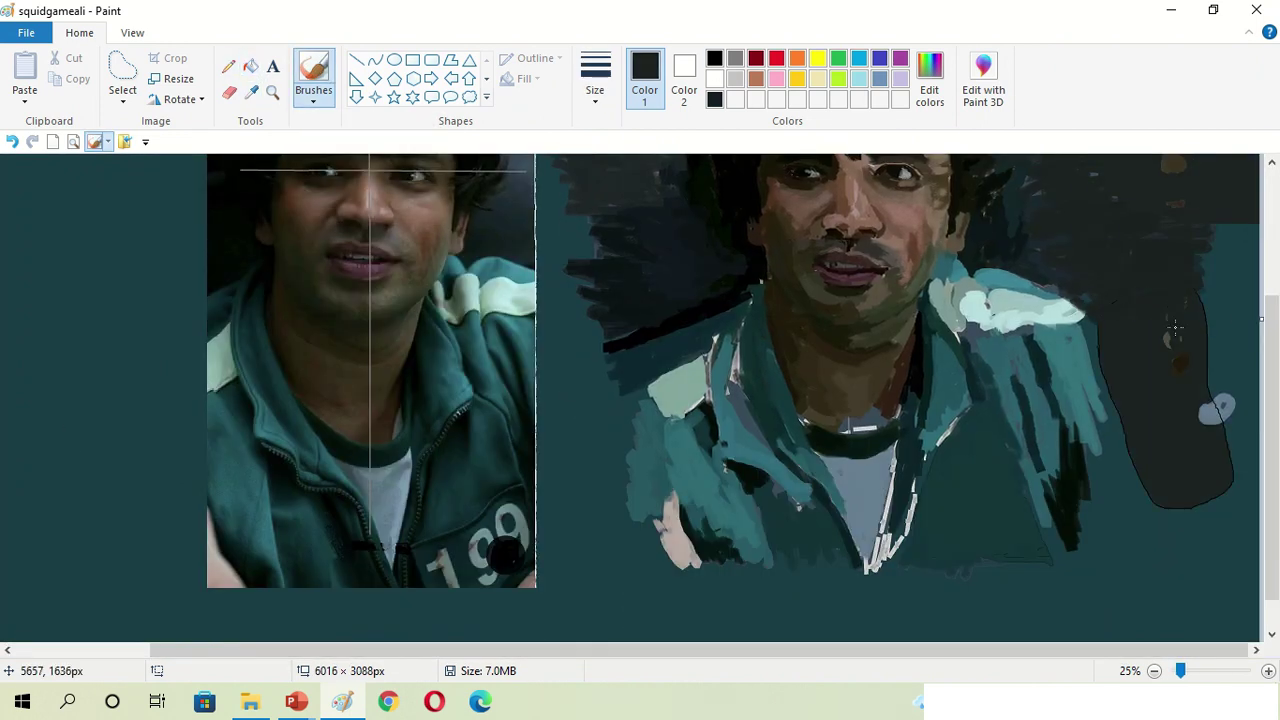
scroll(1200, 323, "up", 2)
left_click_drag(606, 430, 536, 405)
scroll(1100, 350, "down", 3)
Extend the pale green left shoulder stripe and widen the pinkish patch beside the lower left sleeve with sampled colours
left_click(250, 91)
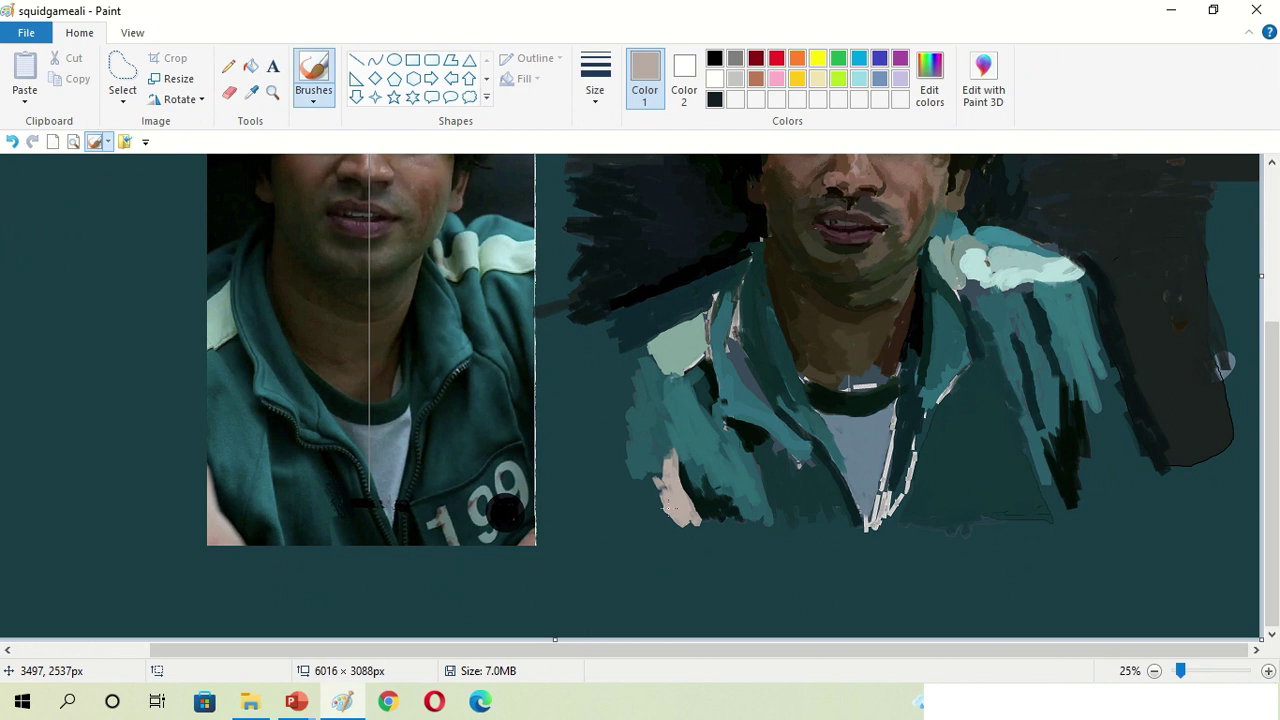
left_click(640, 366)
left_click_drag(640, 450, 660, 520)
left_click(250, 91)
left_click_drag(660, 440, 690, 520)
left_click(250, 91)
scroll(733, 227, "up", 3)
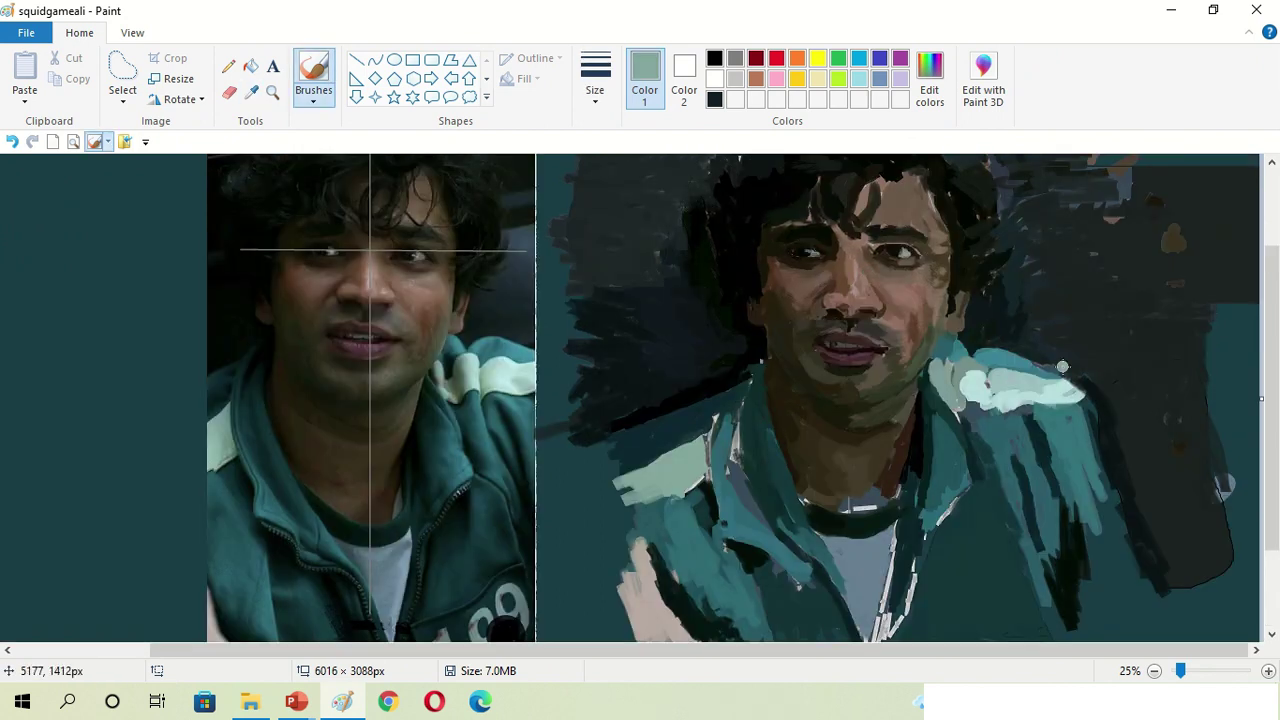
scroll(733, 227, "up", 3)
Cover the light gap above the T-shirt neckband and deepen the neck shadows with sampled near-black and dark brown
left_click(250, 91)
left_click(653, 351)
left_click(313, 100)
left_click(318, 180)
left_click(250, 91)
left_click(898, 543)
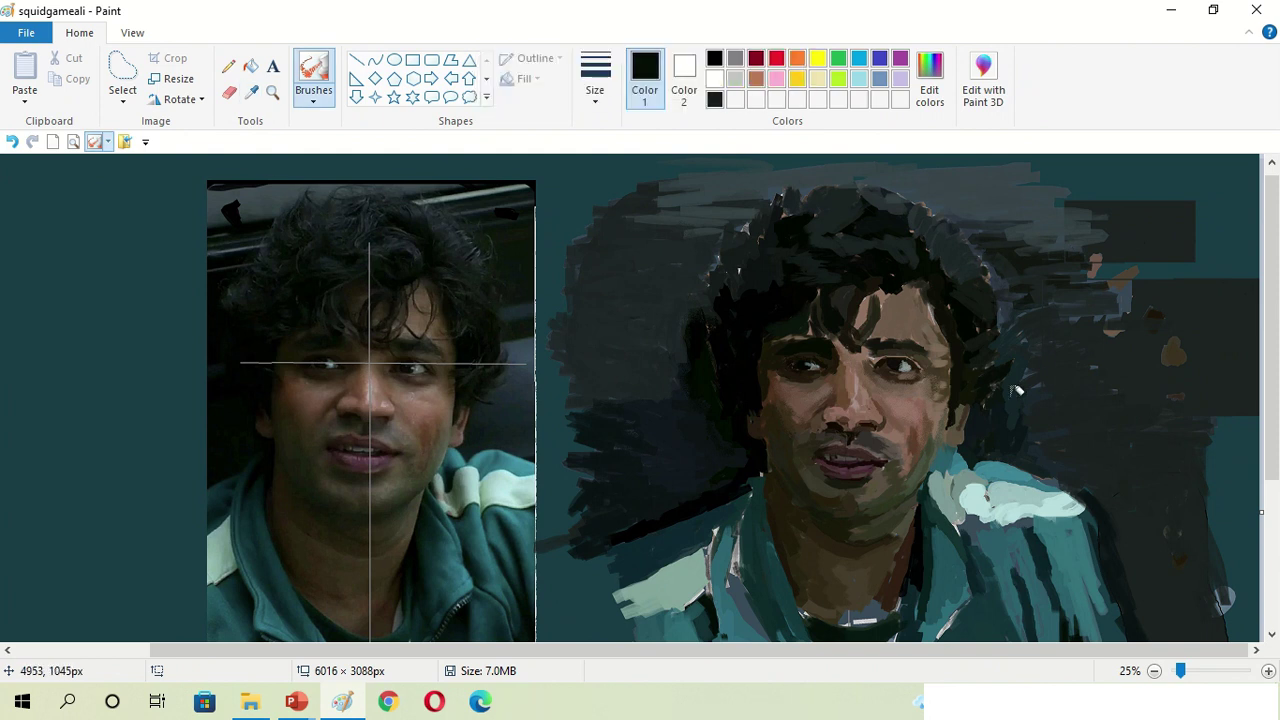
left_click(250, 91)
left_click(818, 531)
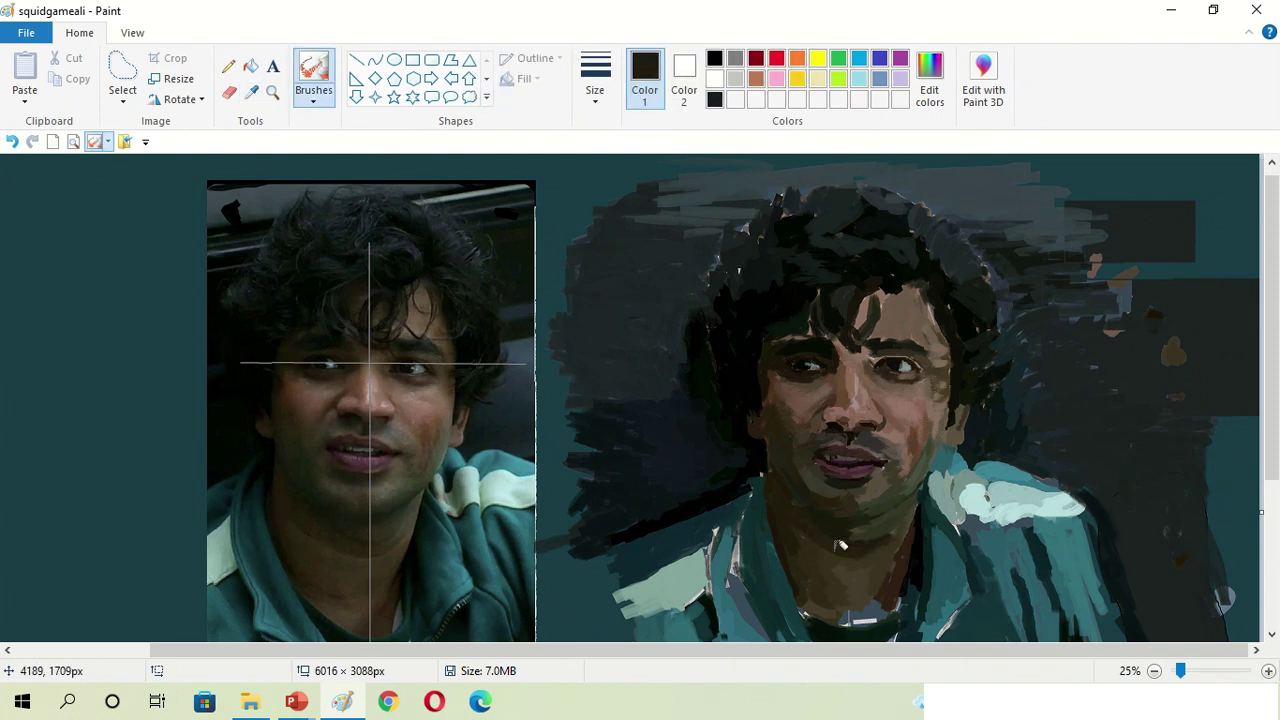
left_click(313, 100)
left_click(354, 182)
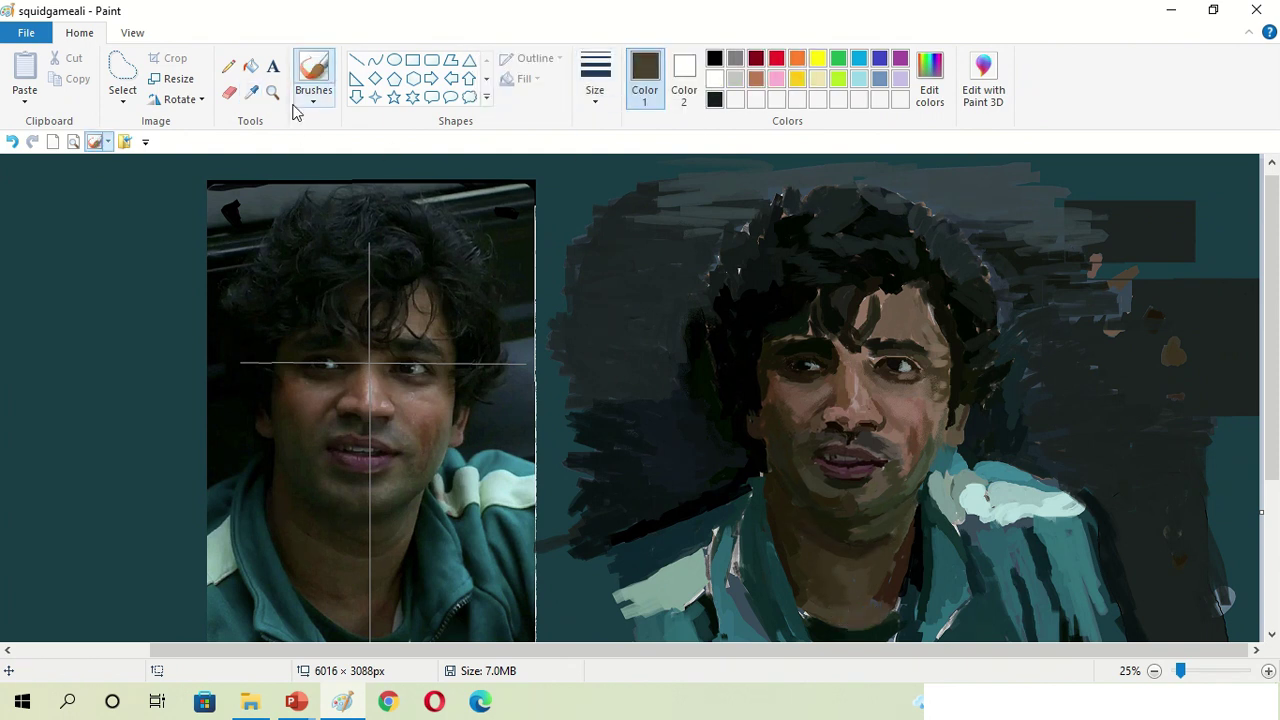
Blend dark brown shades across the neck, covering the reddish patch and darkening the edge beside the right collar
left_click(250, 91)
left_click(748, 553)
left_click(250, 91)
left_click(857, 563)
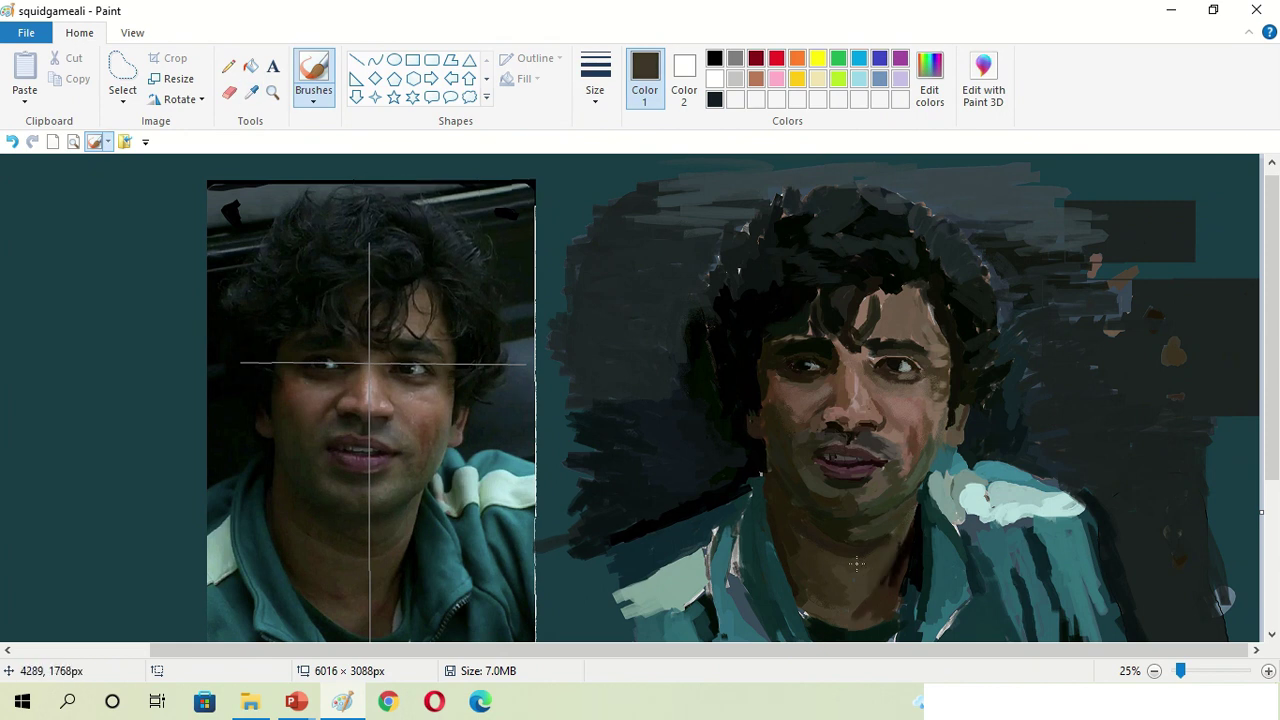
left_click(250, 91)
left_click(883, 589)
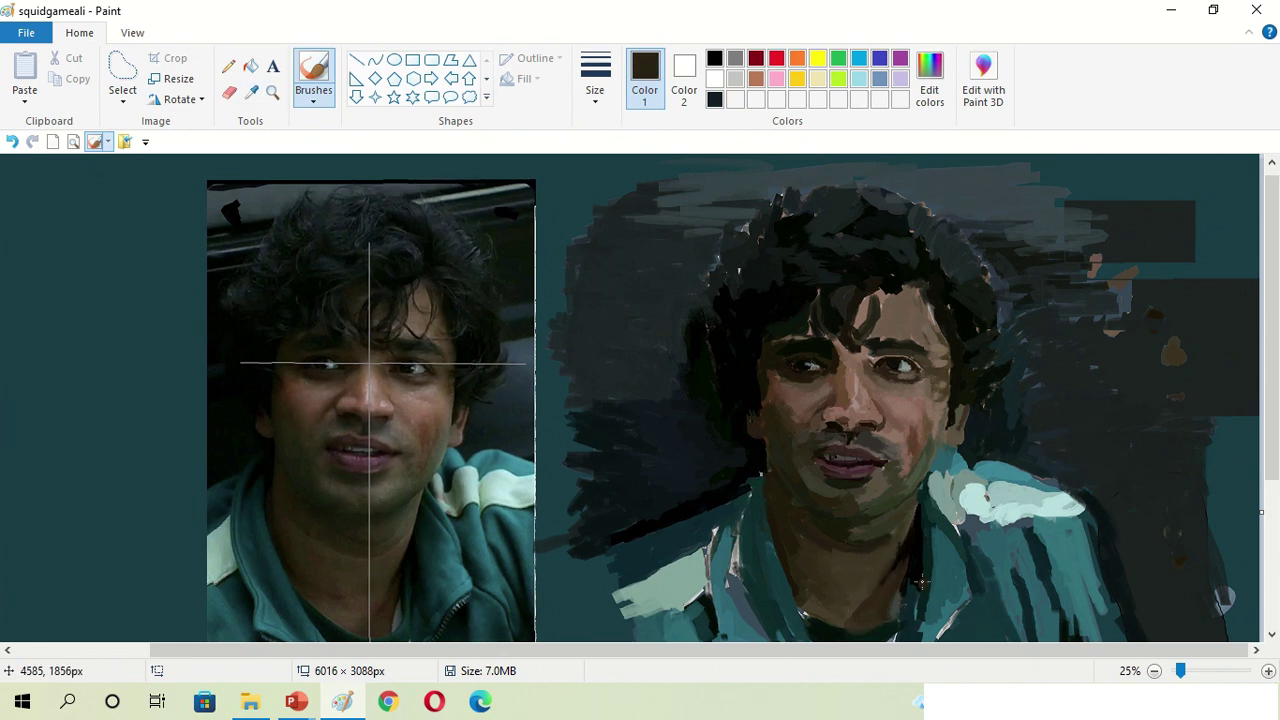
left_click(883, 589)
left_click(914, 595)
Cover the white gaps along the right collar's edge with sampled teal using a wider brush
scroll(925, 600, "down", 1)
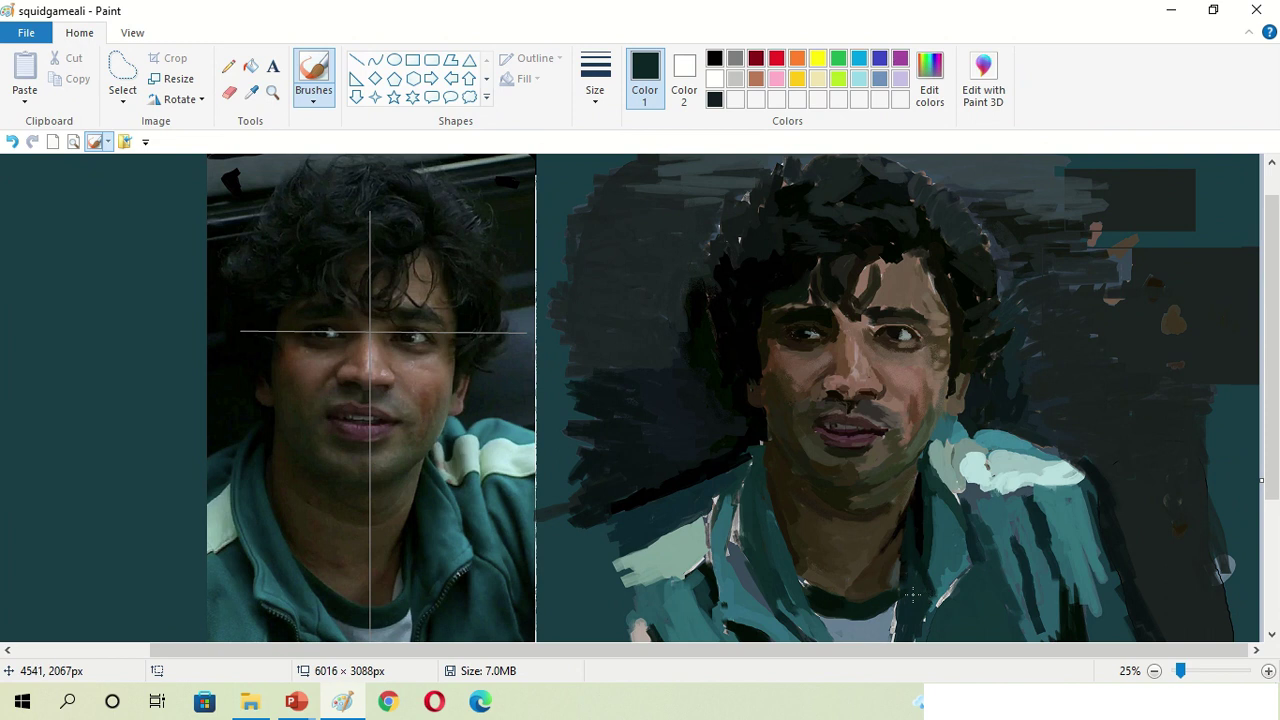
left_click(250, 91)
left_click(955, 562)
left_click(595, 80)
left_click(637, 238)
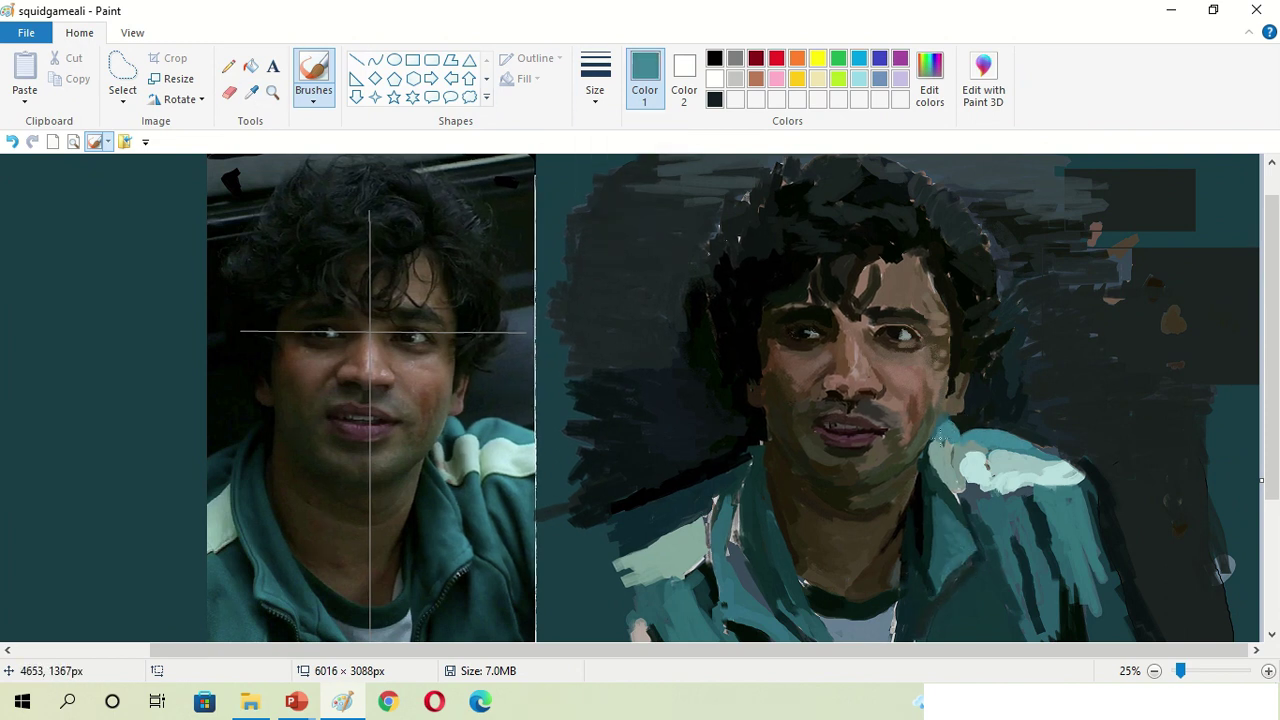
Add dark green and black shadow strokes to the right collar and the inner end of the shoulder stripe
left_click(940, 440)
left_click(595, 80)
left_click(603, 143)
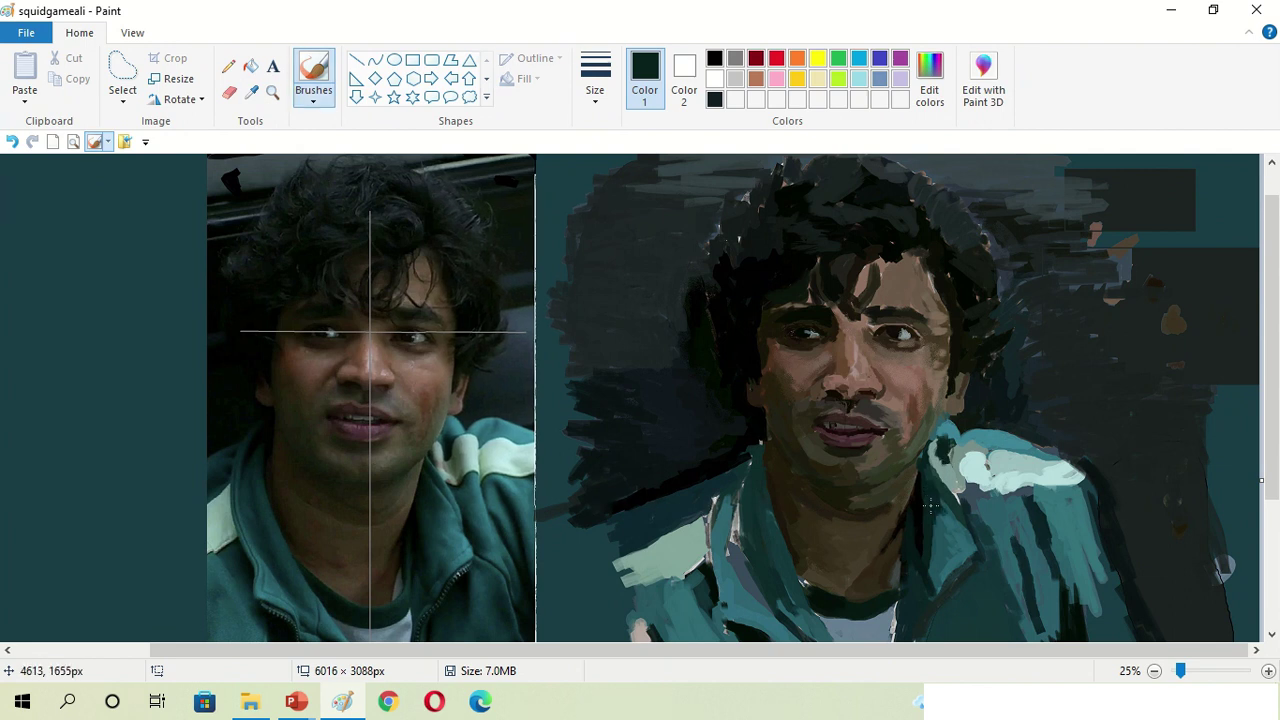
left_click(714, 58)
left_click(915, 503)
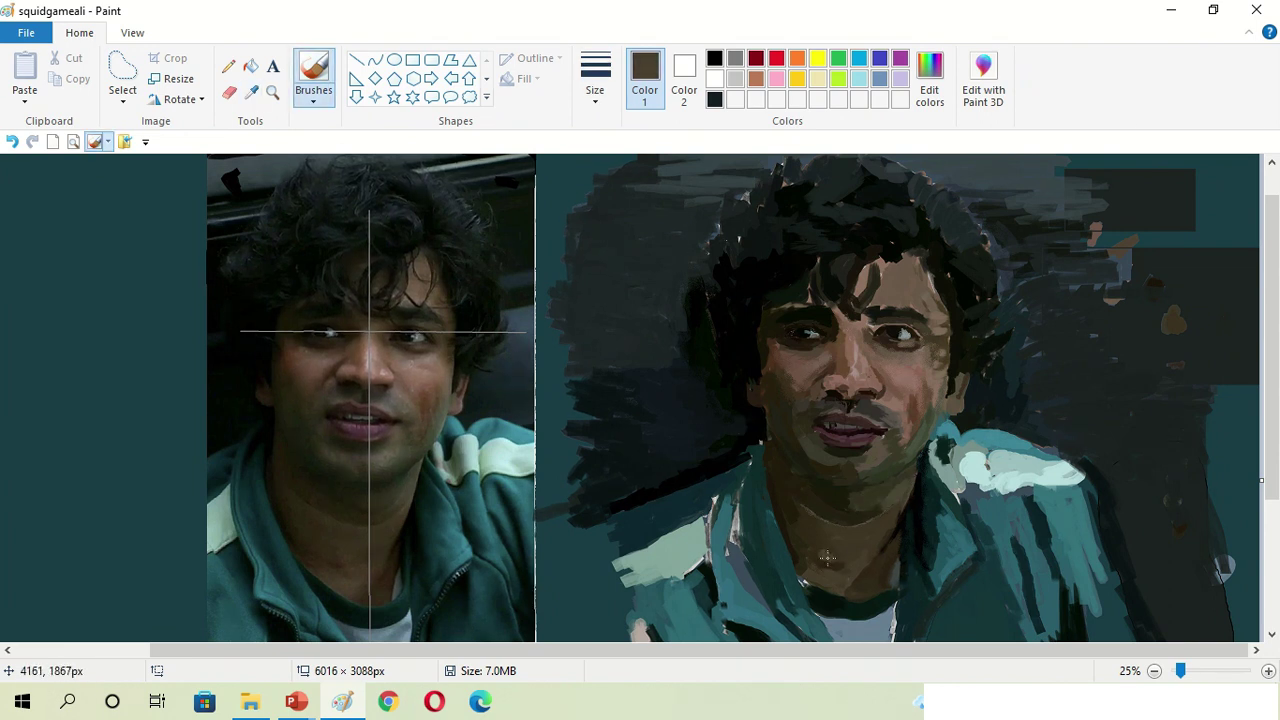
Retouch the bridge and side of the nose with a sampled skin brown
left_click(313, 100)
left_click(344, 185)
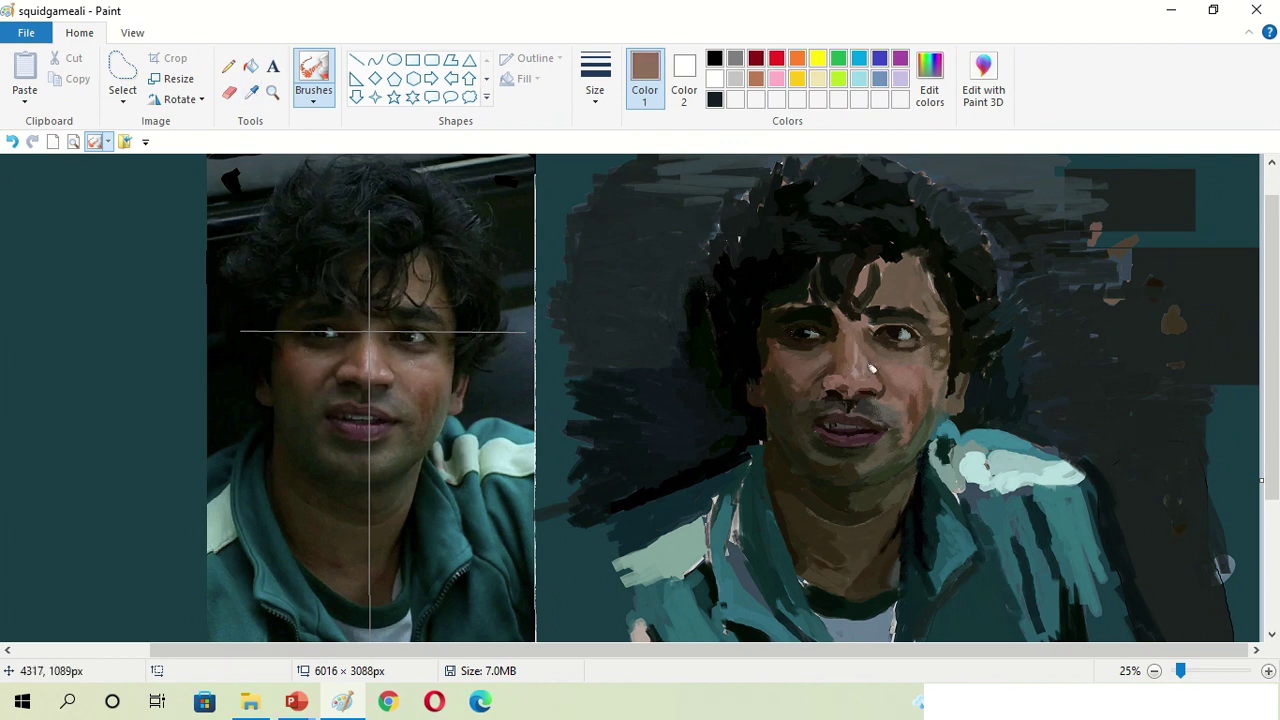
left_click(872, 340)
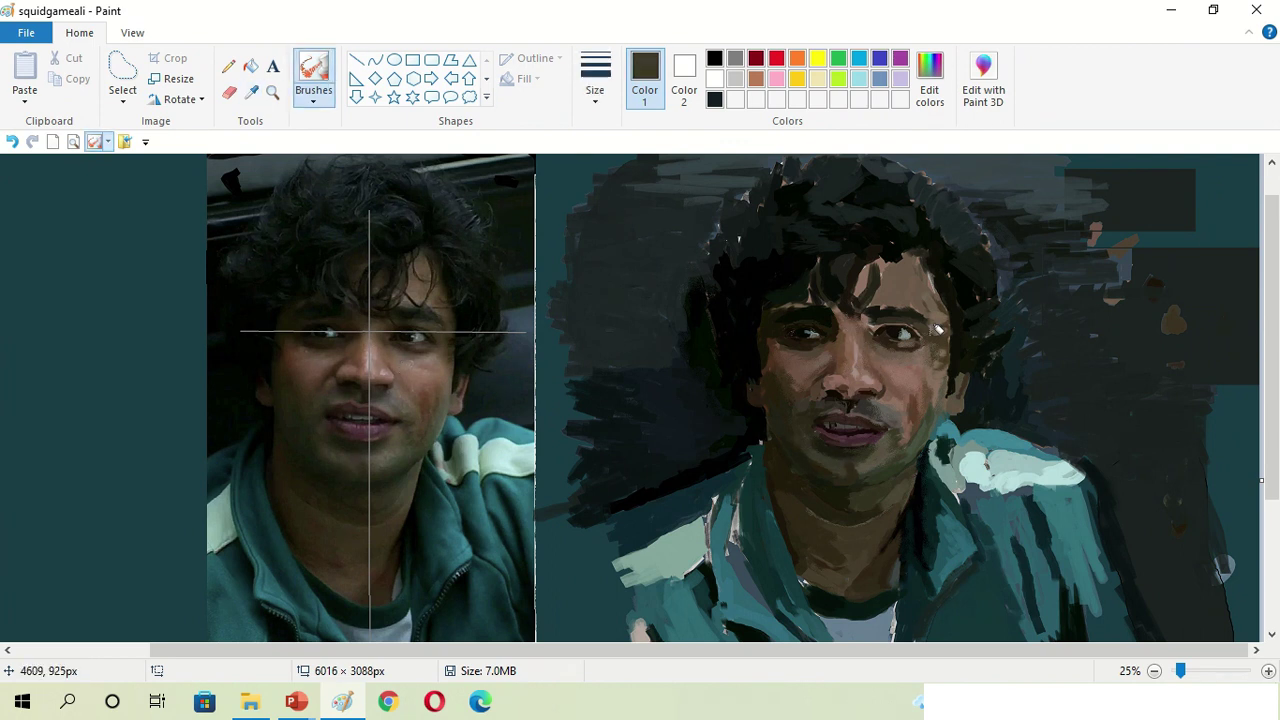
Undo the stroke at the right eye's corner and refine the eye with small dark strokes
left_click(922, 330)
left_click(15, 145)
left_click(905, 332)
left_click(313, 100)
left_click(328, 170)
left_click(900, 334)
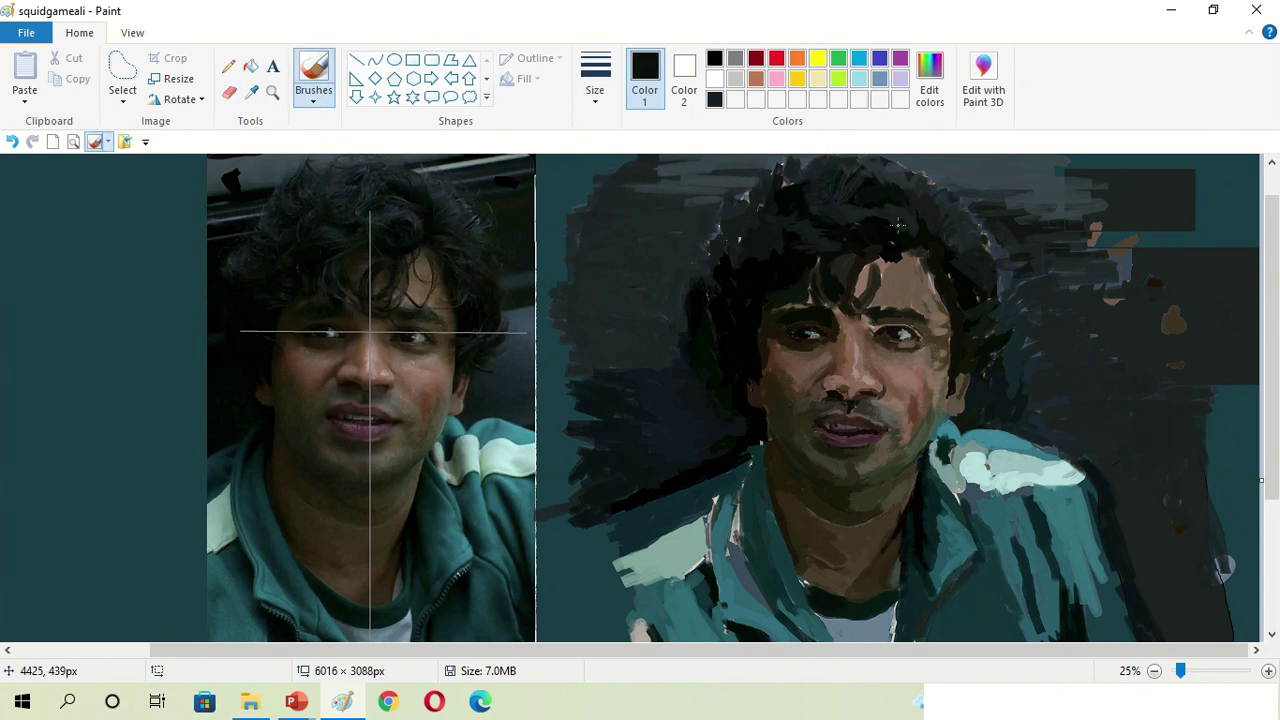
Paint sampled near-black strokes over the background on both sides of the hair
left_click(230, 190)
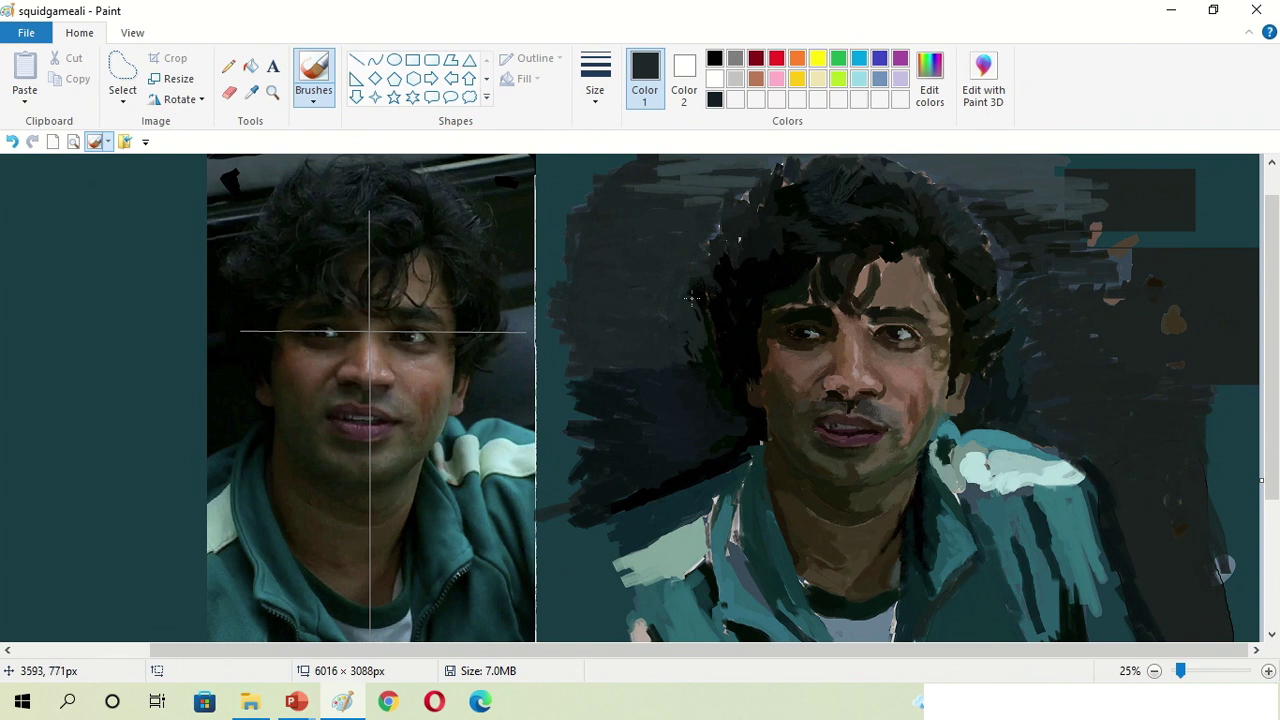
left_click_drag(745, 445, 672, 385)
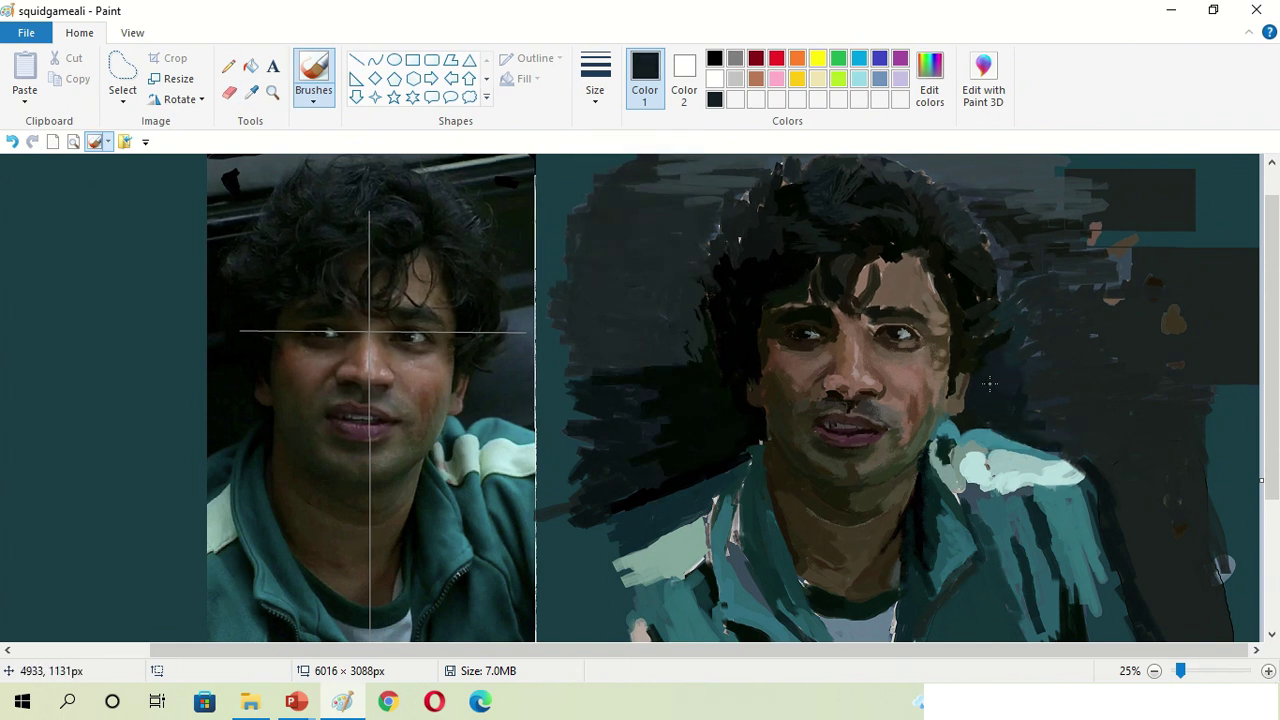
mouse_move(1045, 210)
left_mouse_down()
mouse_move(1114, 330)
mouse_move(1117, 240)
left_mouse_up()
scroll(693, 400, "up", 1)
mouse_move(734, 341)
left_mouse_down()
mouse_move(668, 365)
mouse_move(569, 322)
mouse_move(704, 316)
mouse_move(599, 363)
mouse_move(705, 288)
left_mouse_up()
Darken the left side of the hair with near-black tones sampled from the reference photo and the portrait
left_click(251, 91)
left_click(300, 250)
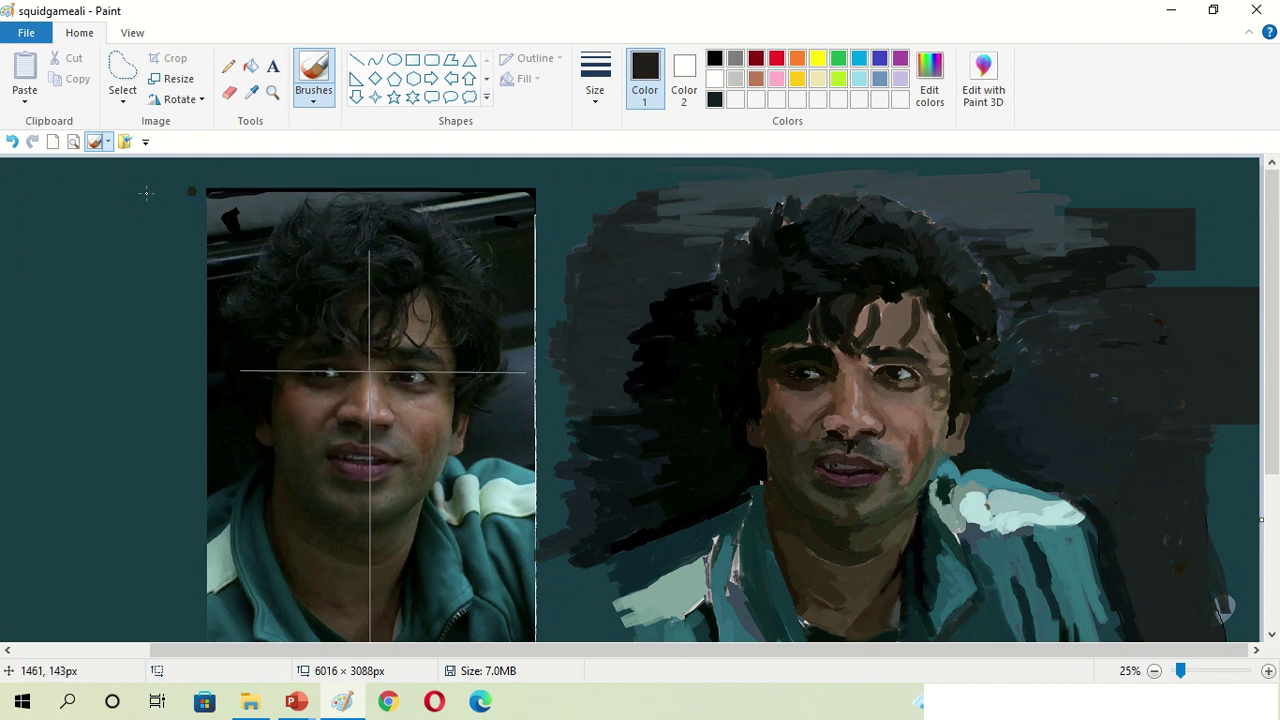
left_click(251, 91)
left_click(720, 330)
left_click(251, 91)
left_click(760, 340)
Draw fine dark hair strands falling over the forehead with sampled hair tones
left_click(251, 91)
left_click(388, 268)
mouse_move(900, 298)
left_mouse_down()
mouse_move(886, 344)
mouse_move(874, 320)
left_mouse_up()
left_click(313, 100)
left_click(309, 126)
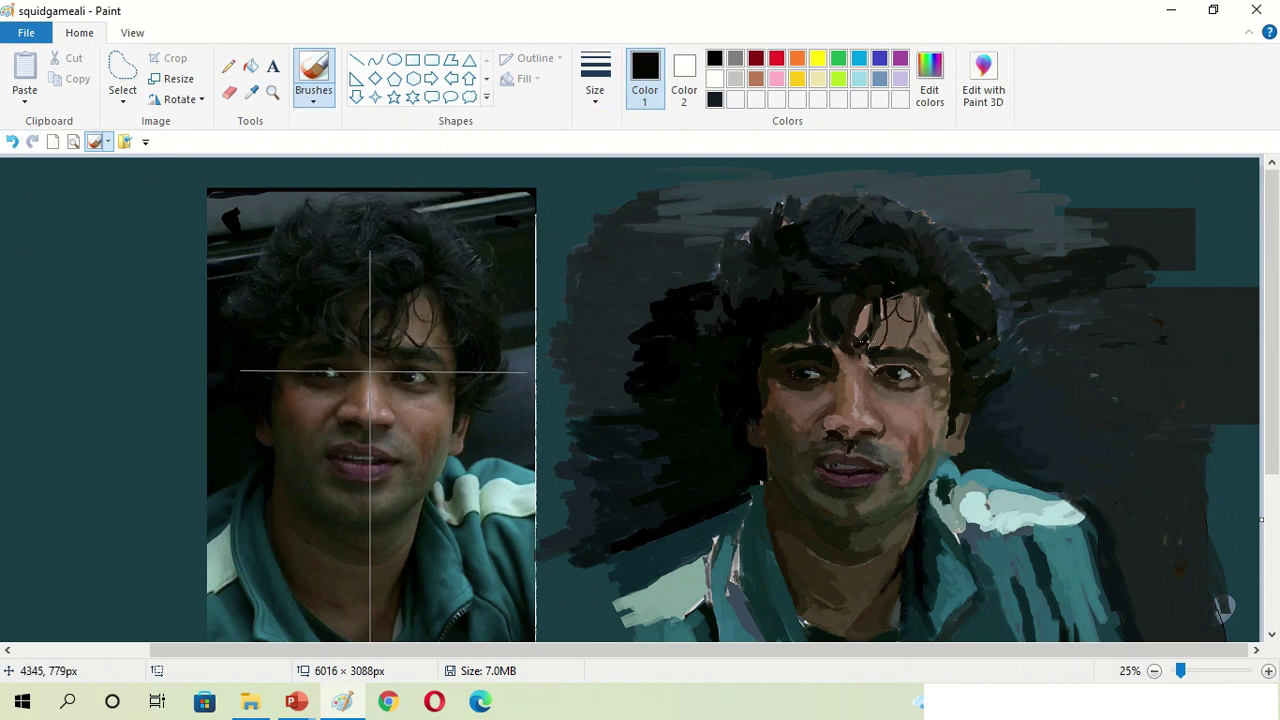
left_click(251, 91)
left_click(368, 300)
Shade the T-shirt below the neckband with sampled grey using a wide brush
left_click(595, 95)
left_click(628, 240)
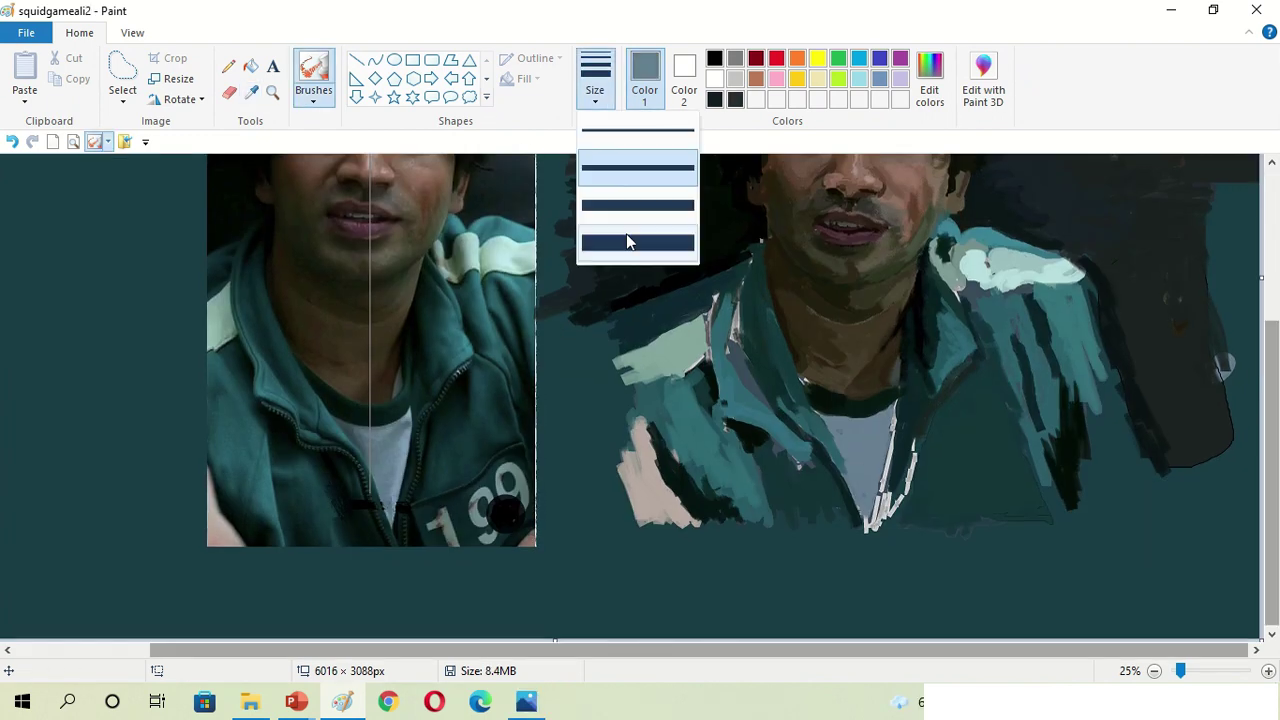
left_click(123, 100)
left_click(866, 430)
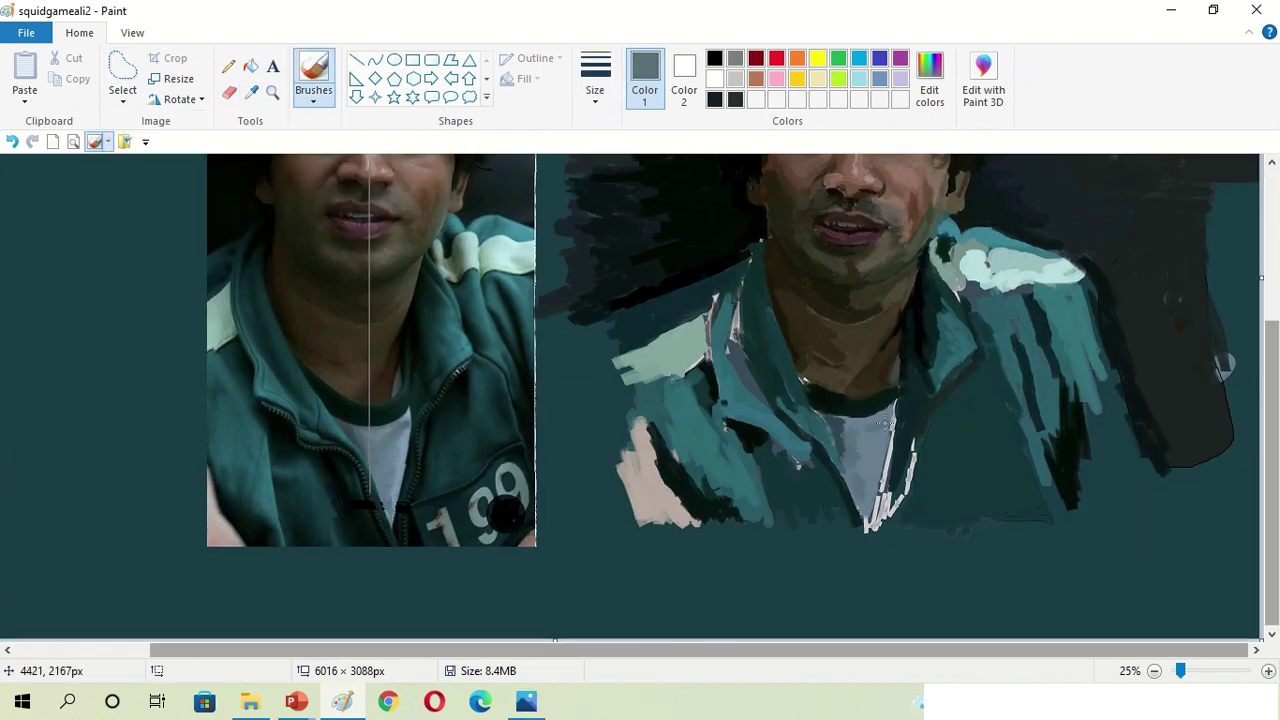
left_click(851, 412)
Add near-black shadows beside the right collar and along the left lapel's fold
left_click(251, 91)
left_click(899, 344)
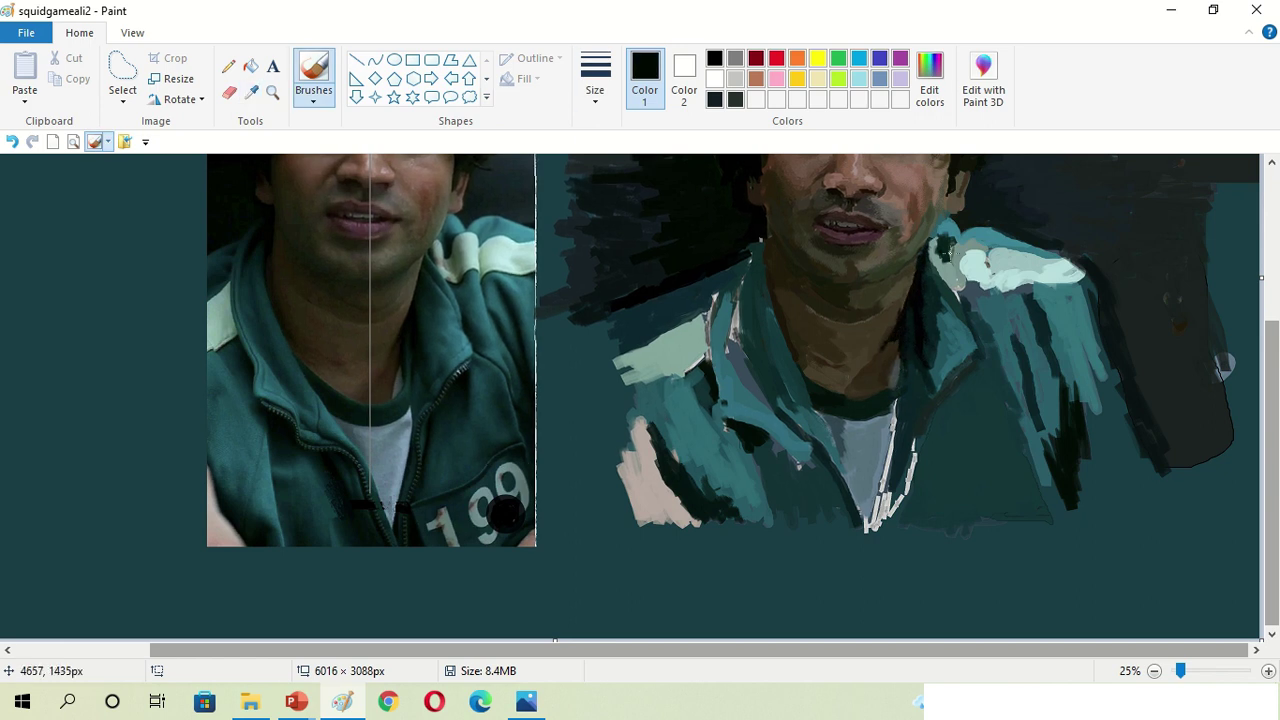
left_click(917, 268)
left_click_drag(815, 455, 747, 405)
Outline the left collar's outer edge with sampled teal and thin dark teal strokes
left_click(251, 91)
left_click(505, 240)
left_click_drag(745, 250, 722, 390)
left_click(595, 80)
left_click(612, 131)
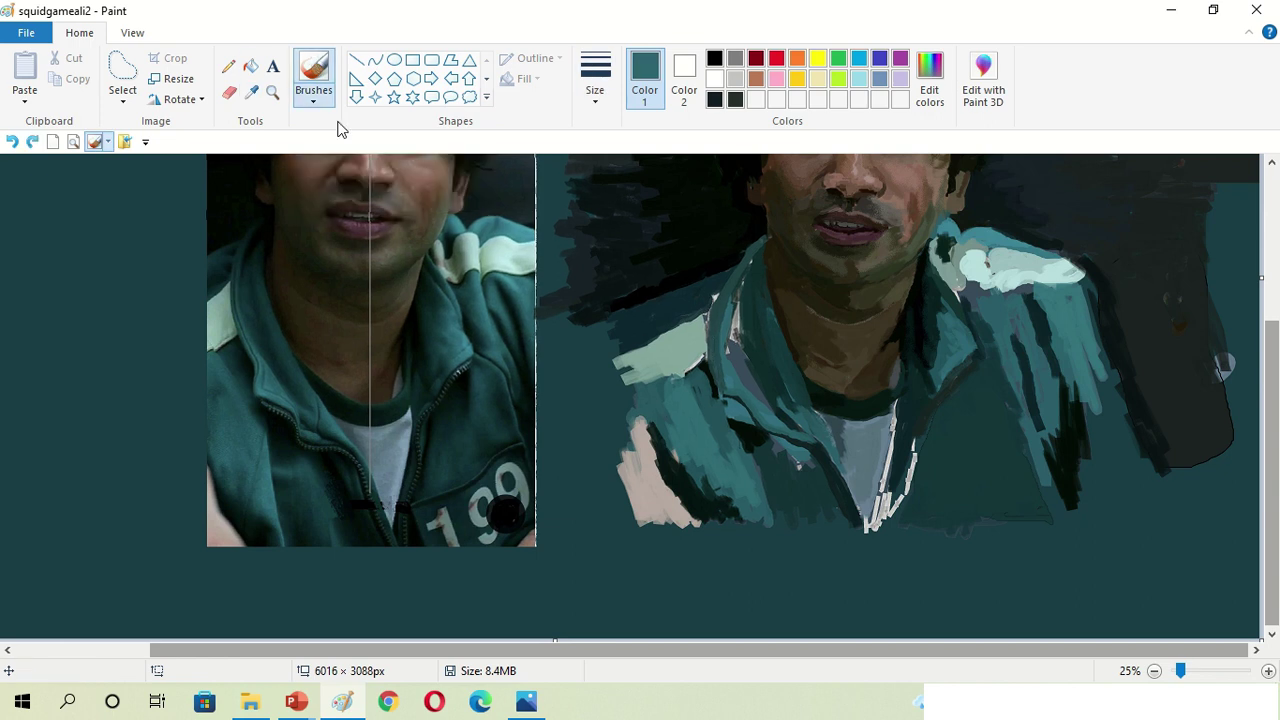
left_click(251, 91)
left_click(727, 392)
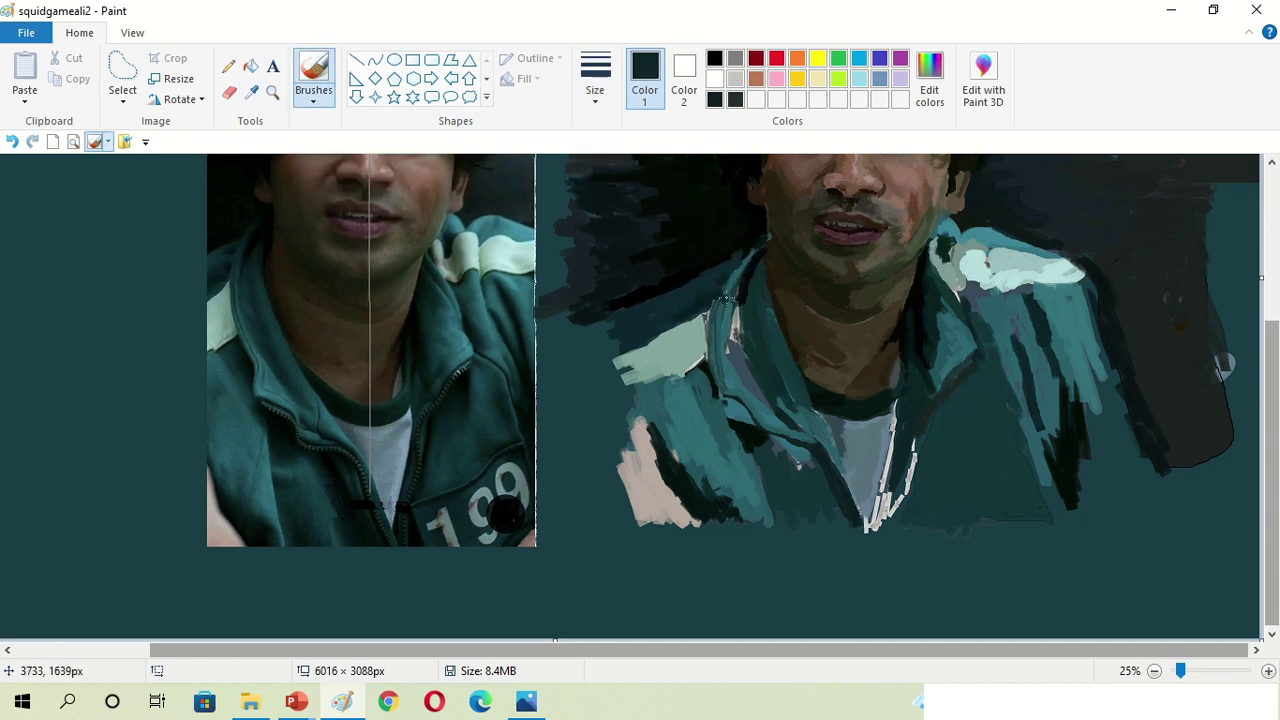
Darken the hair tips beside the right temple with a sampled near-black
scroll(760, 225, "up", 2)
left_click(251, 91)
left_click(263, 270)
left_click(263, 270)
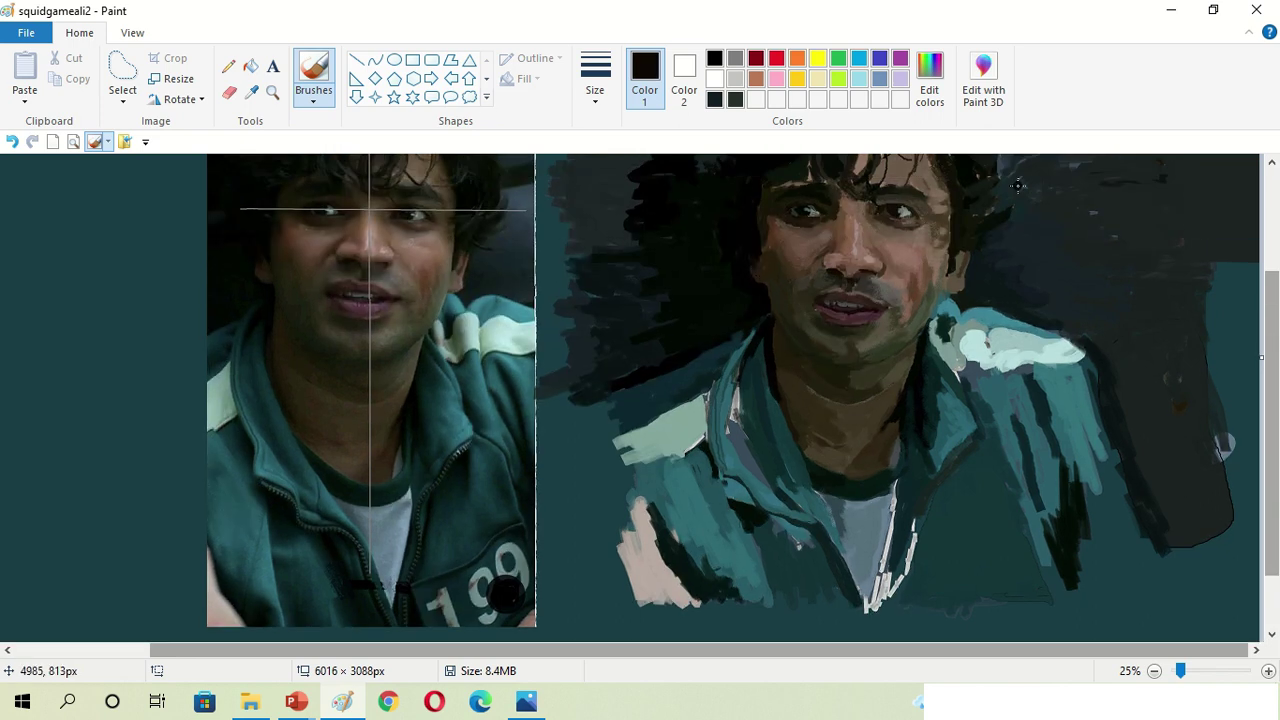
Darken the upper left sleeve with deeper teal and extend the pale green shoulder stripe outward
scroll(776, 360, "down", 2)
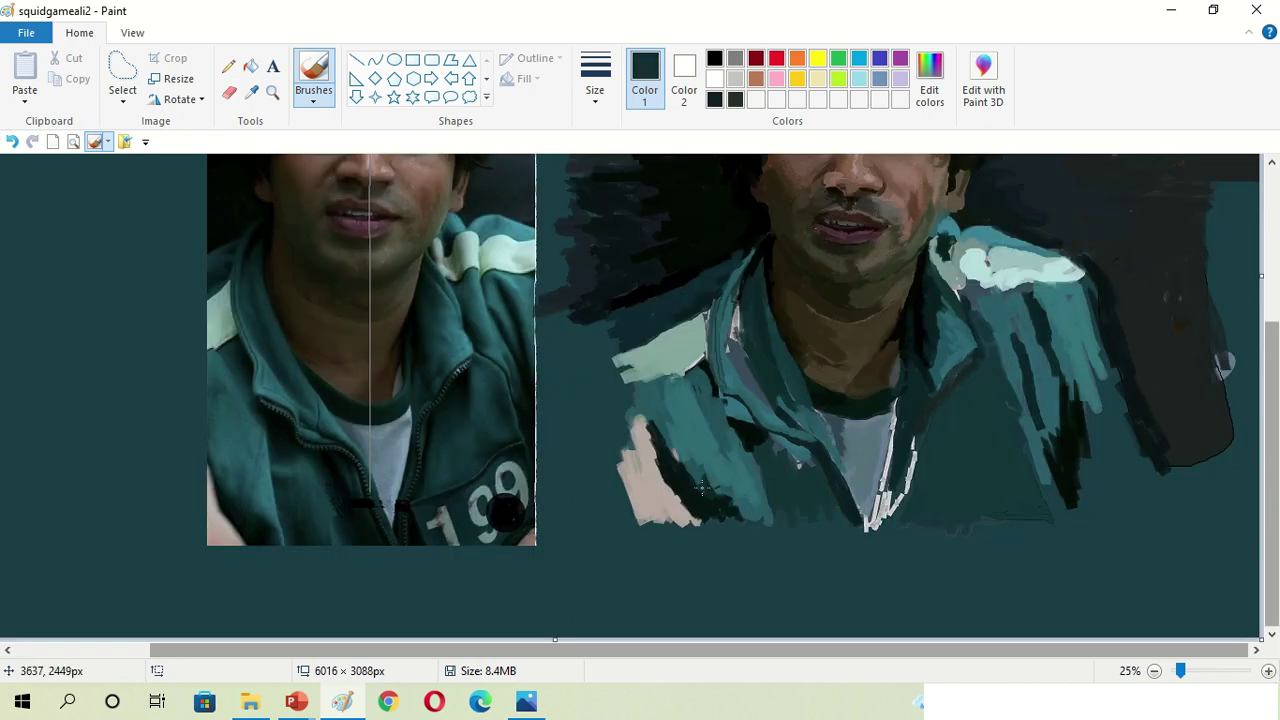
mouse_move(668, 458)
left_mouse_down()
mouse_move(695, 460)
mouse_move(681, 441)
left_mouse_up()
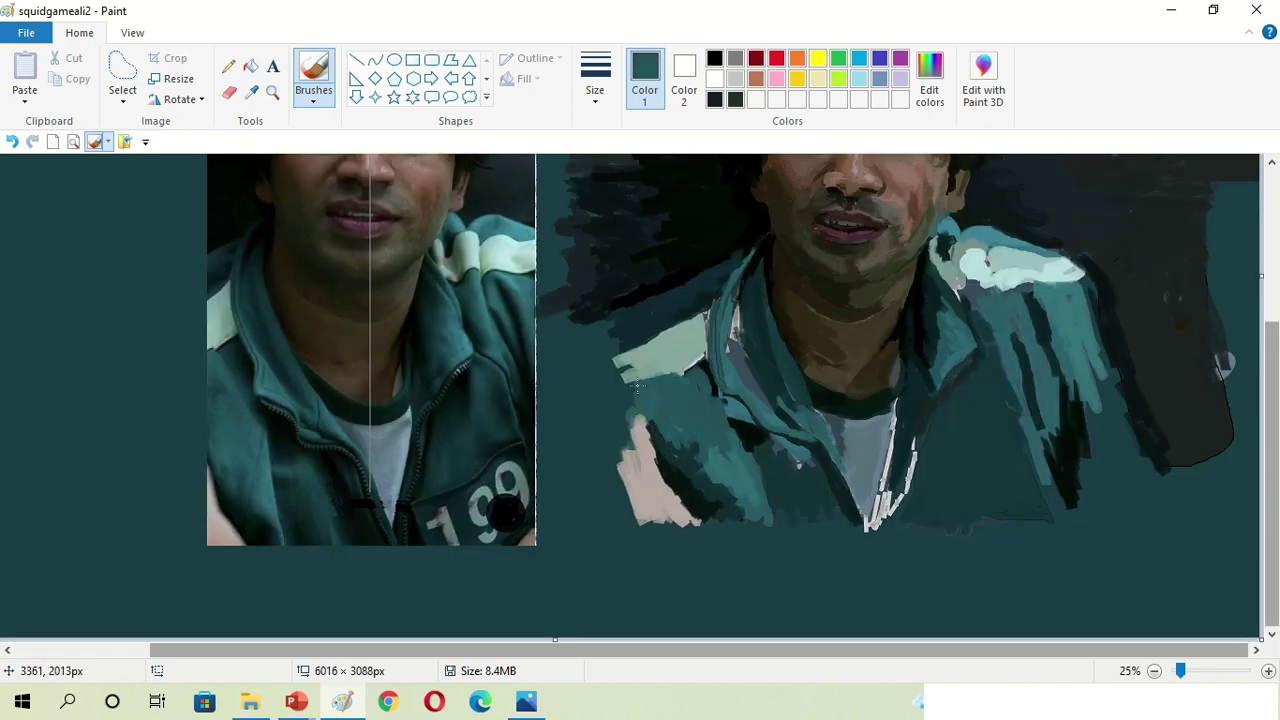
left_click(251, 91)
left_click(515, 262)
left_click(251, 91)
left_click(655, 350)
mouse_move(705, 320)
left_mouse_down()
mouse_move(648, 374)
mouse_move(600, 370)
left_mouse_up()
Cover the pale and grey gaps inside the left collar with sampled dark teal shades
left_click(251, 91)
left_click(735, 335)
left_click_drag(735, 340, 743, 366)
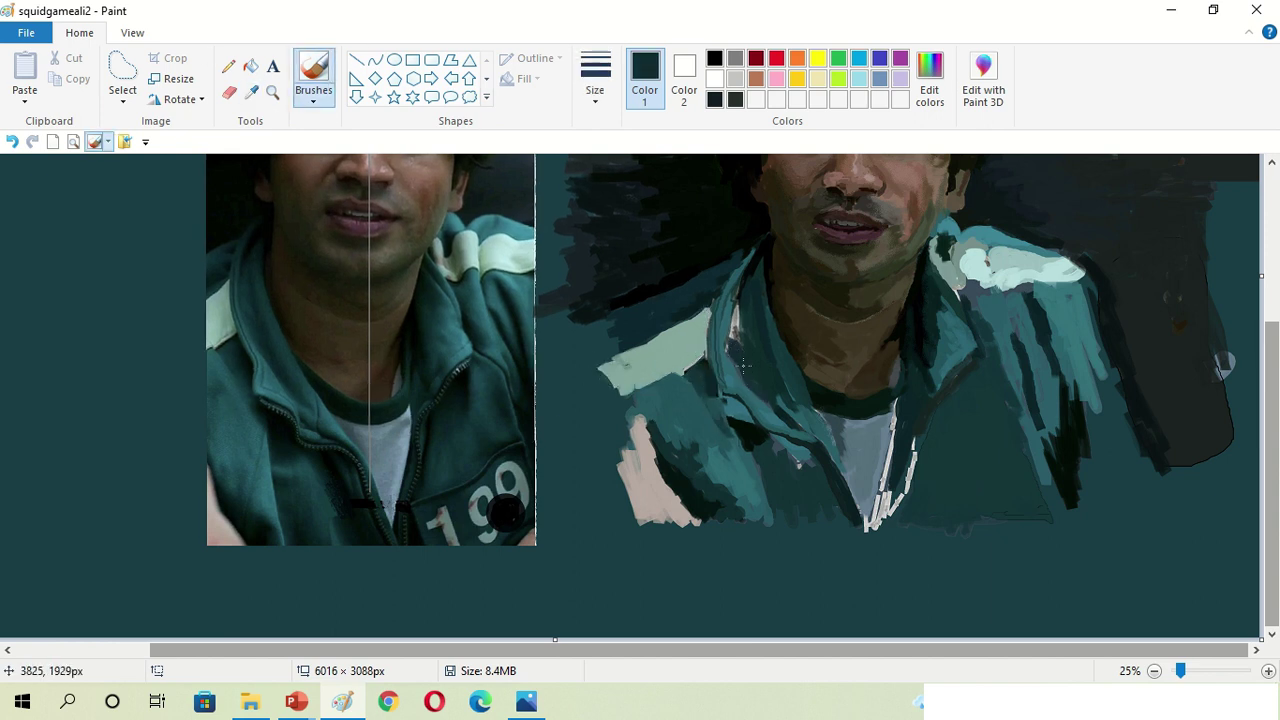
left_click(251, 91)
left_click(263, 286)
left_click(251, 91)
left_click(300, 263)
left_click(251, 91)
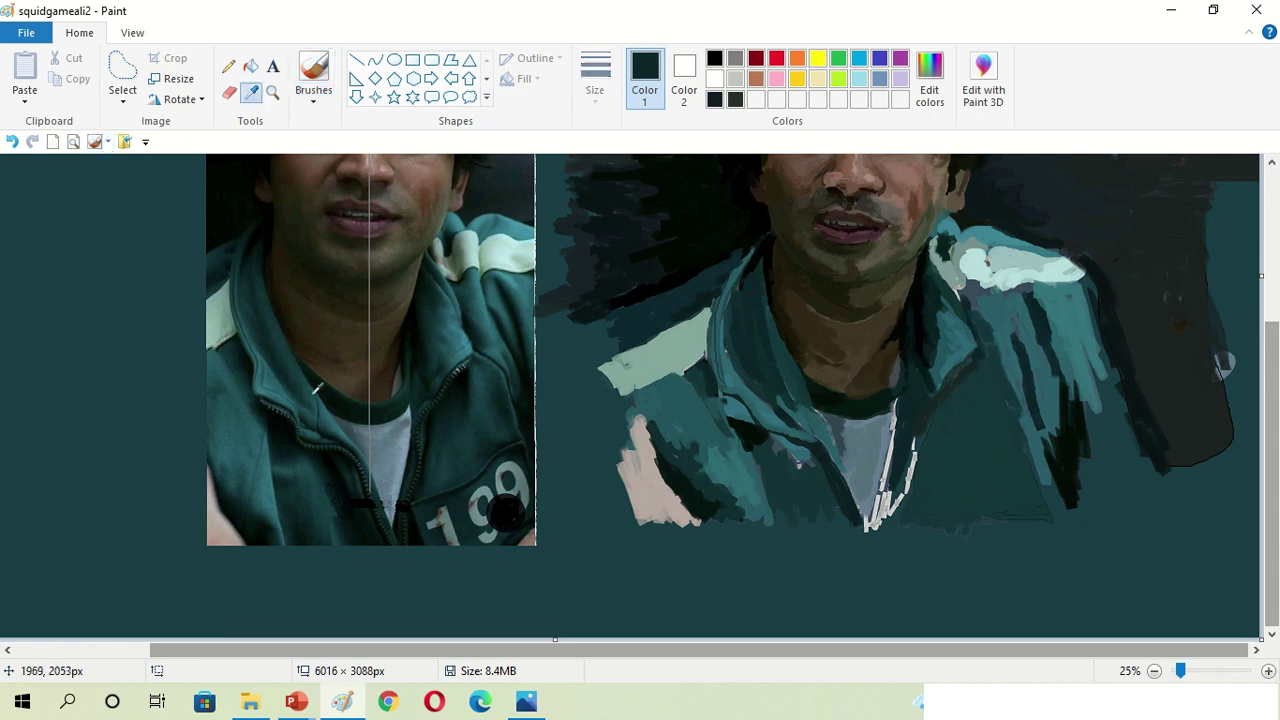
left_click(290, 300)
Cover the left forehead gap with dark hair strands and extend the near-black background beside the upper left hair
scroll(805, 410, "up", 5)
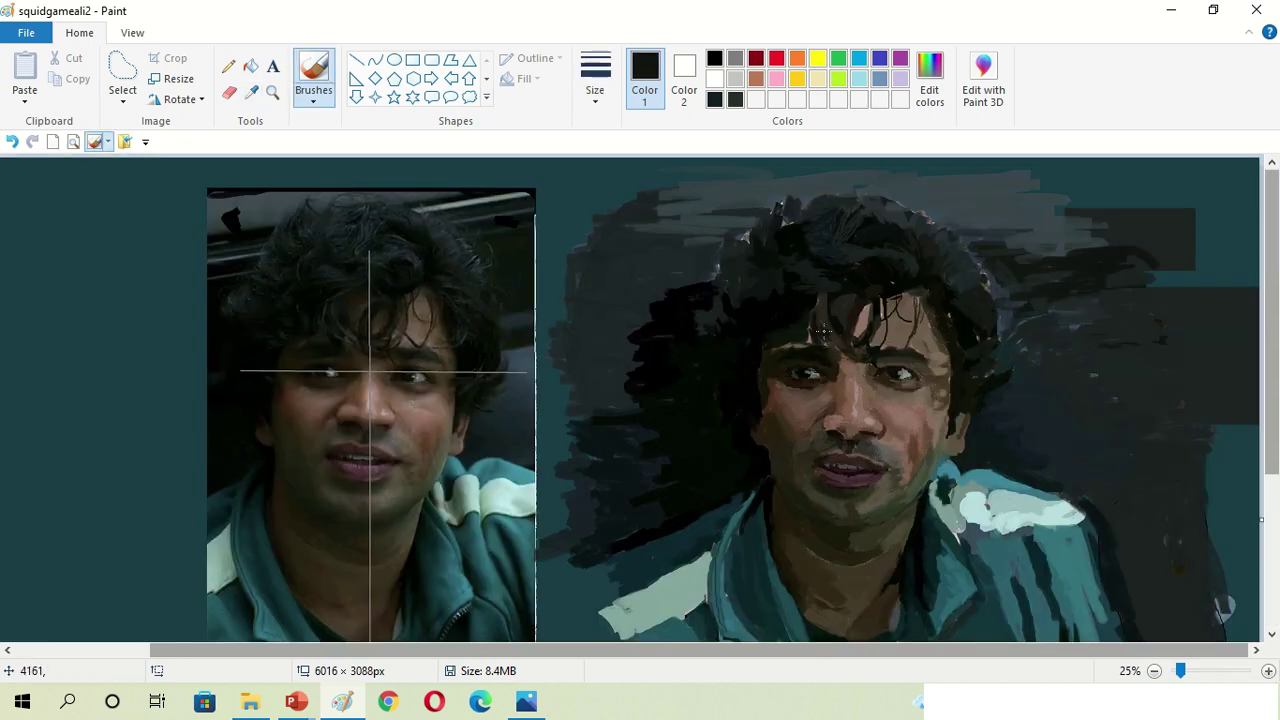
left_click(251, 91)
left_click(818, 330)
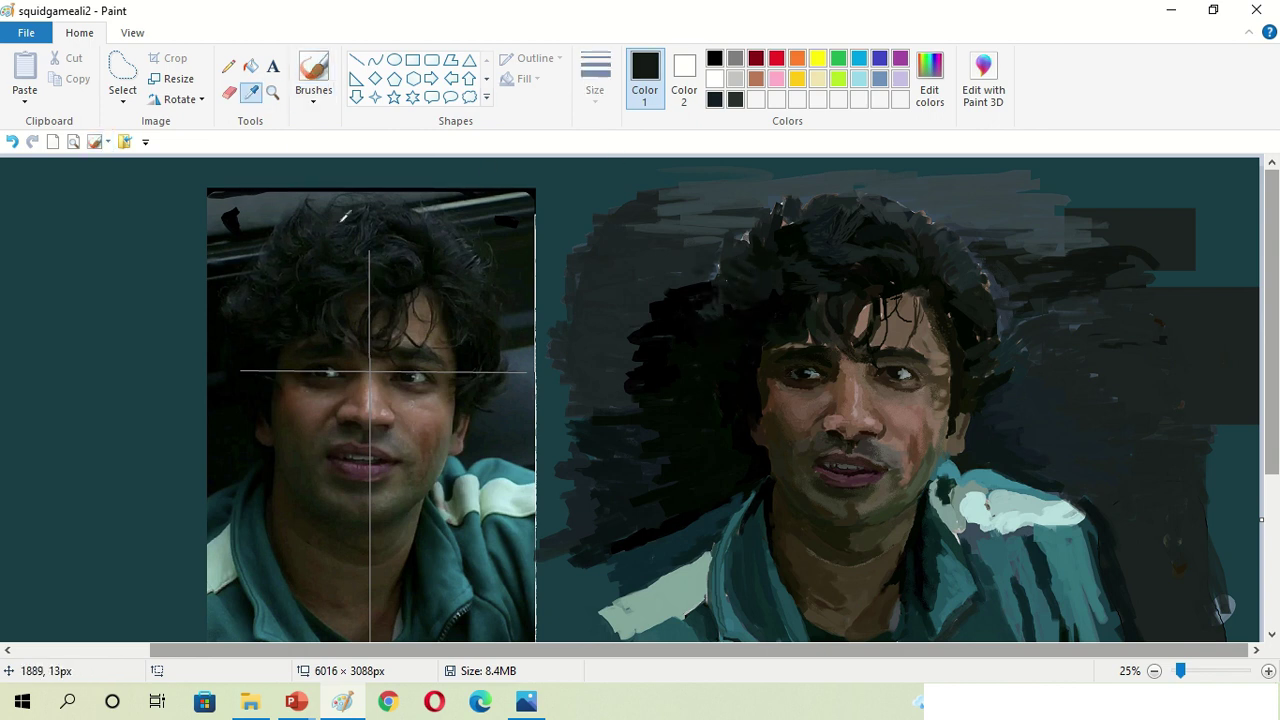
mouse_move(709, 270)
left_mouse_down()
mouse_move(724, 243)
mouse_move(660, 295)
left_mouse_up()
left_click(251, 91)
left_click(336, 426)
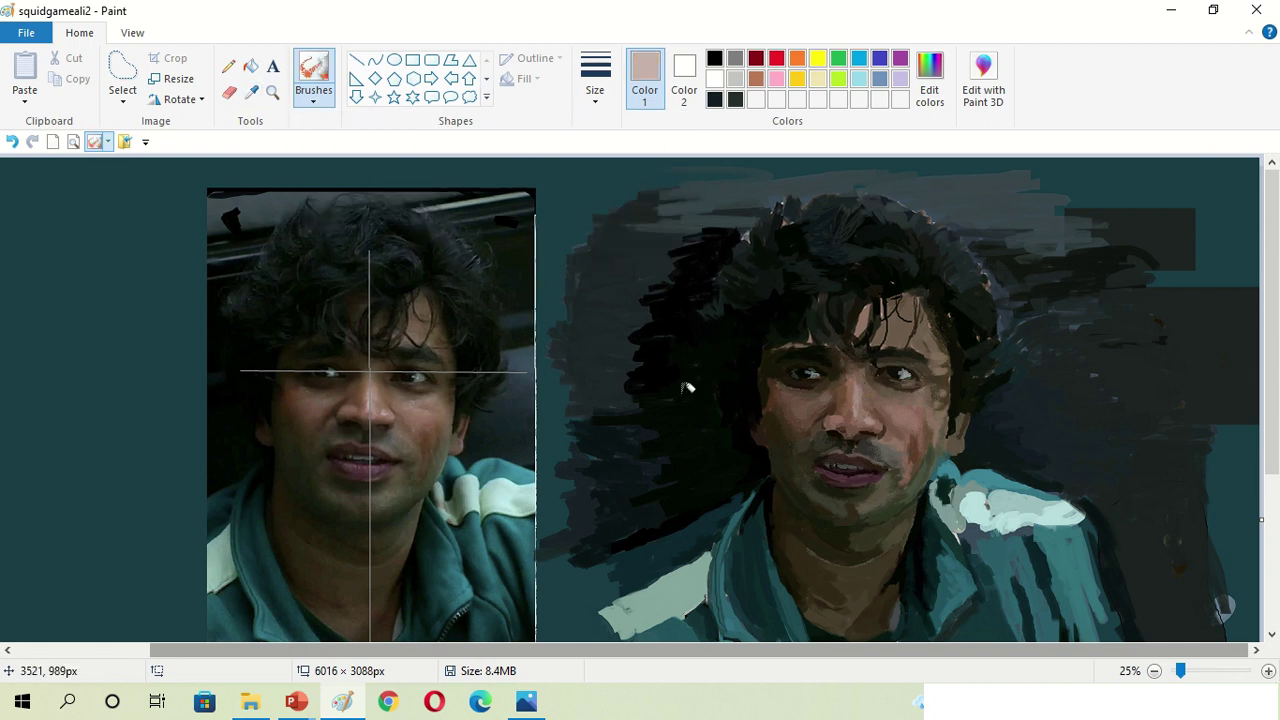
Touch up the nose, cheek and mouth shading with skin browns sampled from the reference
left_click(390, 407)
left_click(390, 407)
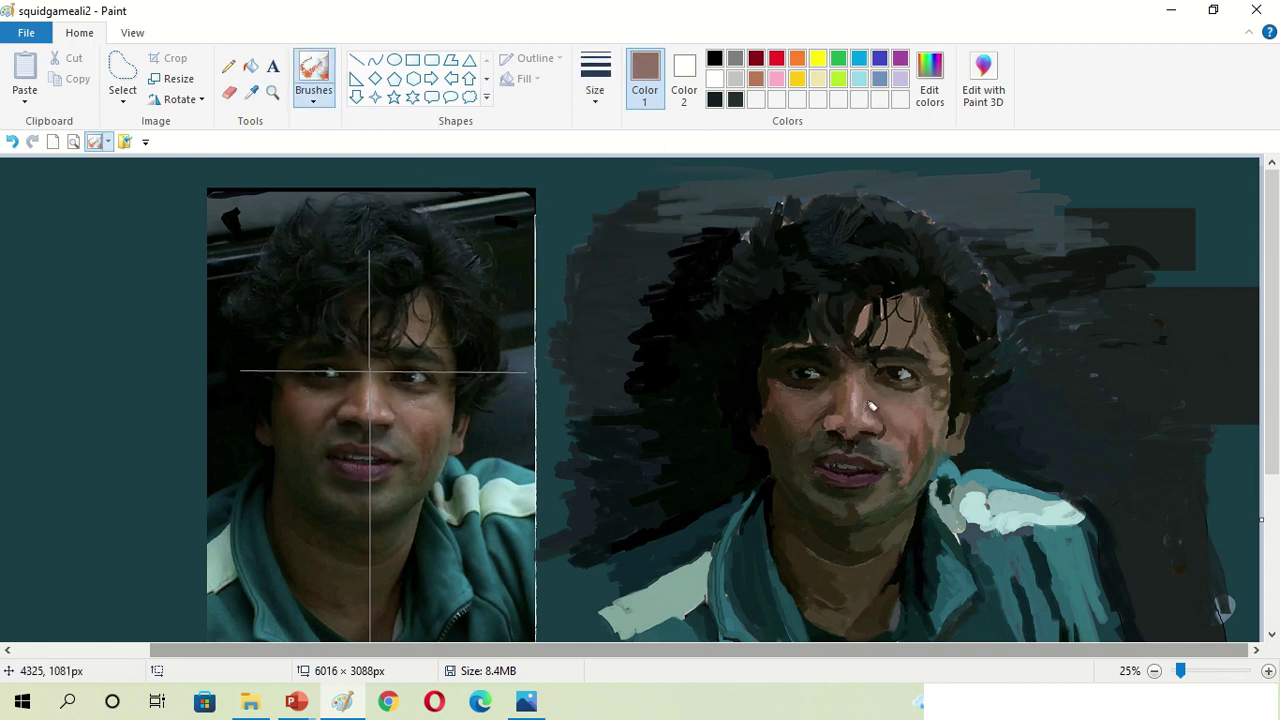
left_click(714, 289)
left_click(253, 97)
left_click(835, 474)
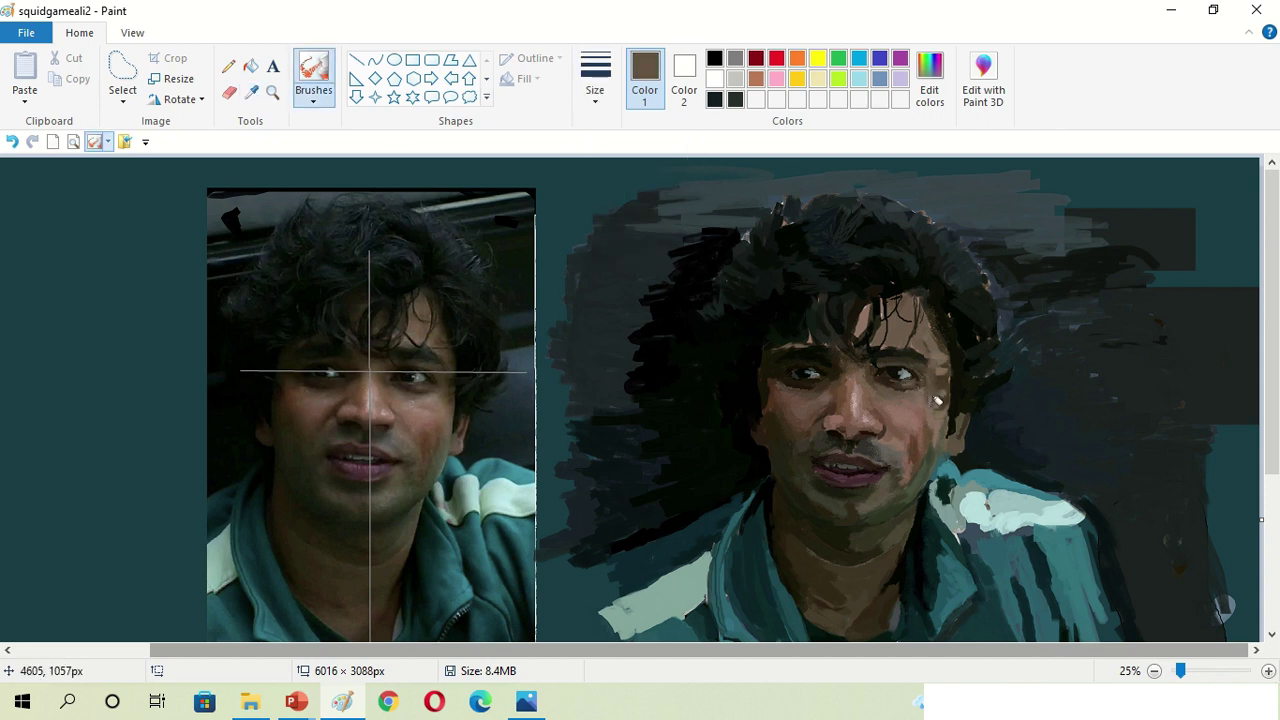
Smooth the right temple and cheek beside the eye with sampled dark brown tones
left_click(252, 92)
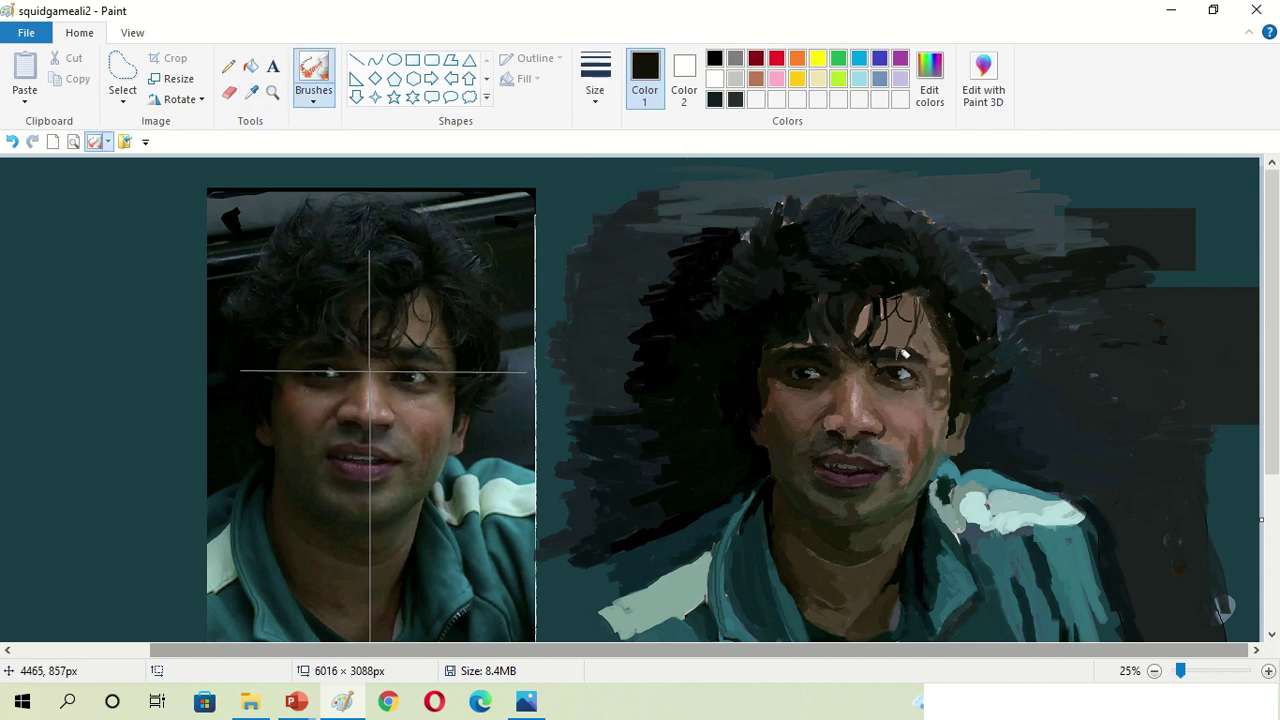
left_click(939, 401)
left_click(252, 92)
left_click(757, 246)
left_click(252, 92)
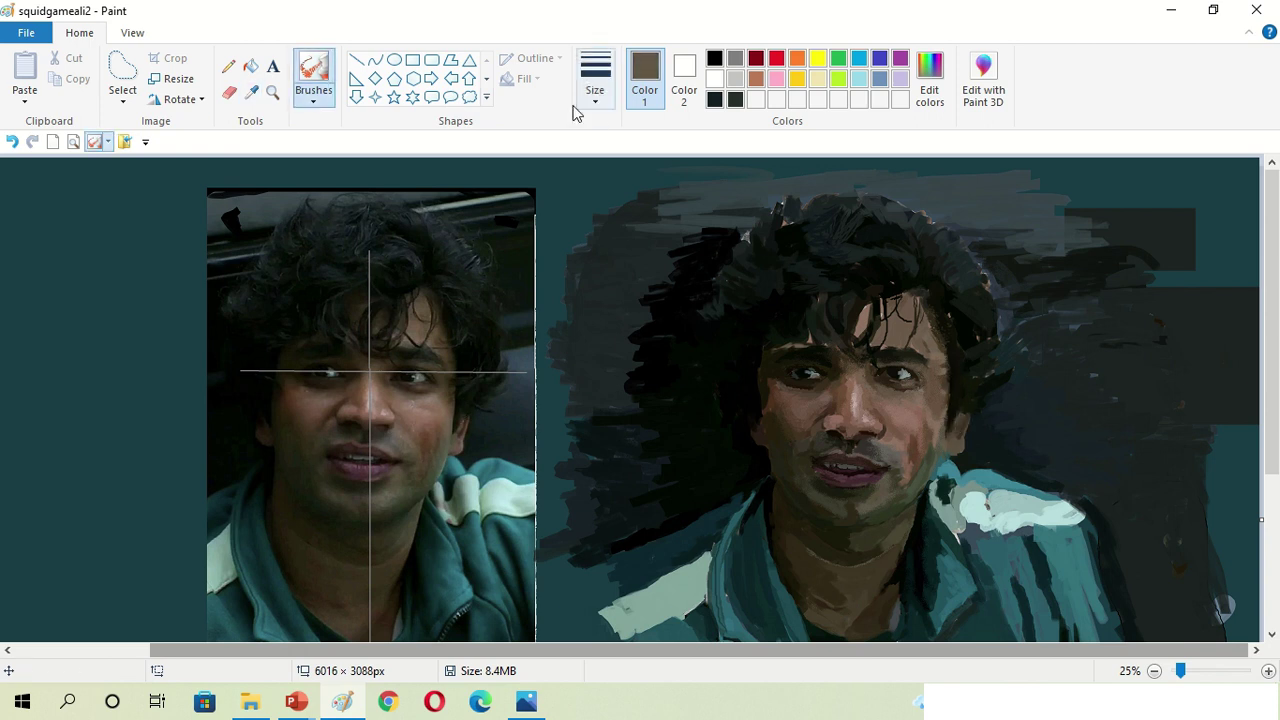
left_click(969, 424)
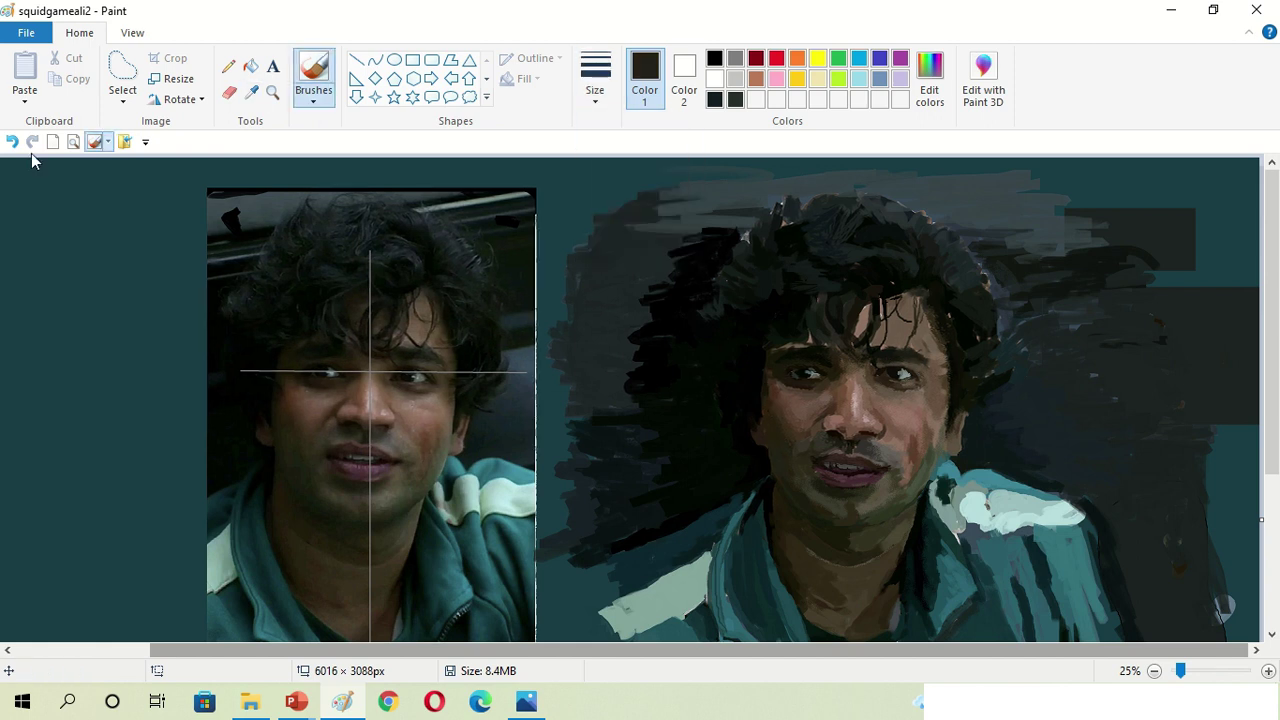
Darken the right hair edge and add dark blue and olive streaks to the adjoining background with sampled shades
left_click(252, 92)
left_click(467, 330)
left_click(252, 92)
left_click(463, 352)
left_click(252, 92)
left_click(447, 382)
scroll(527, 335, "down", 3)
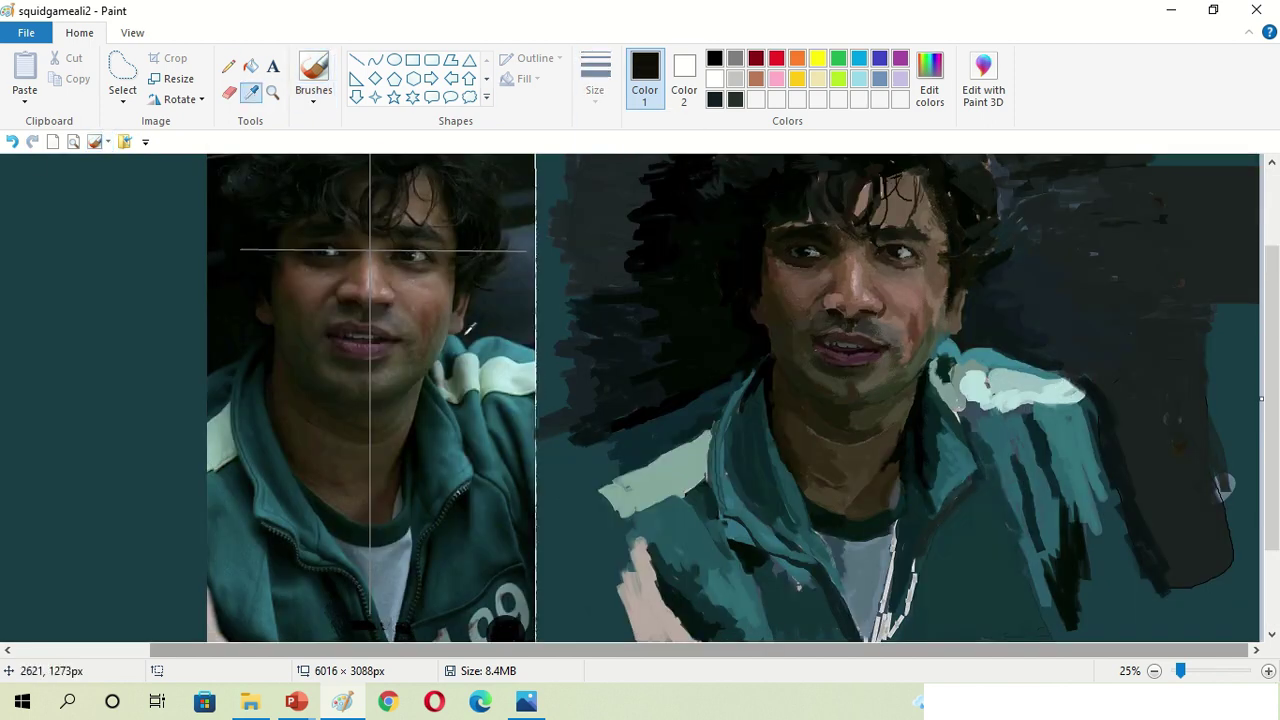
scroll(527, 335, "up", 3)
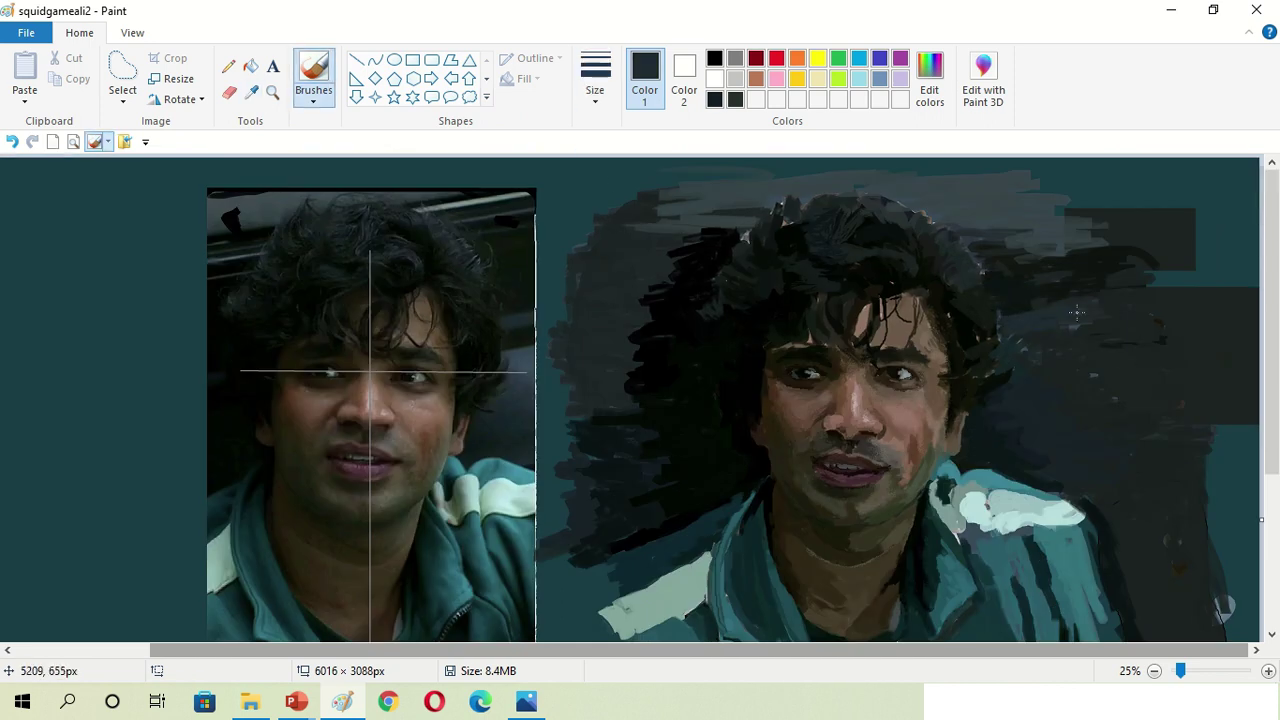
left_click(868, 434)
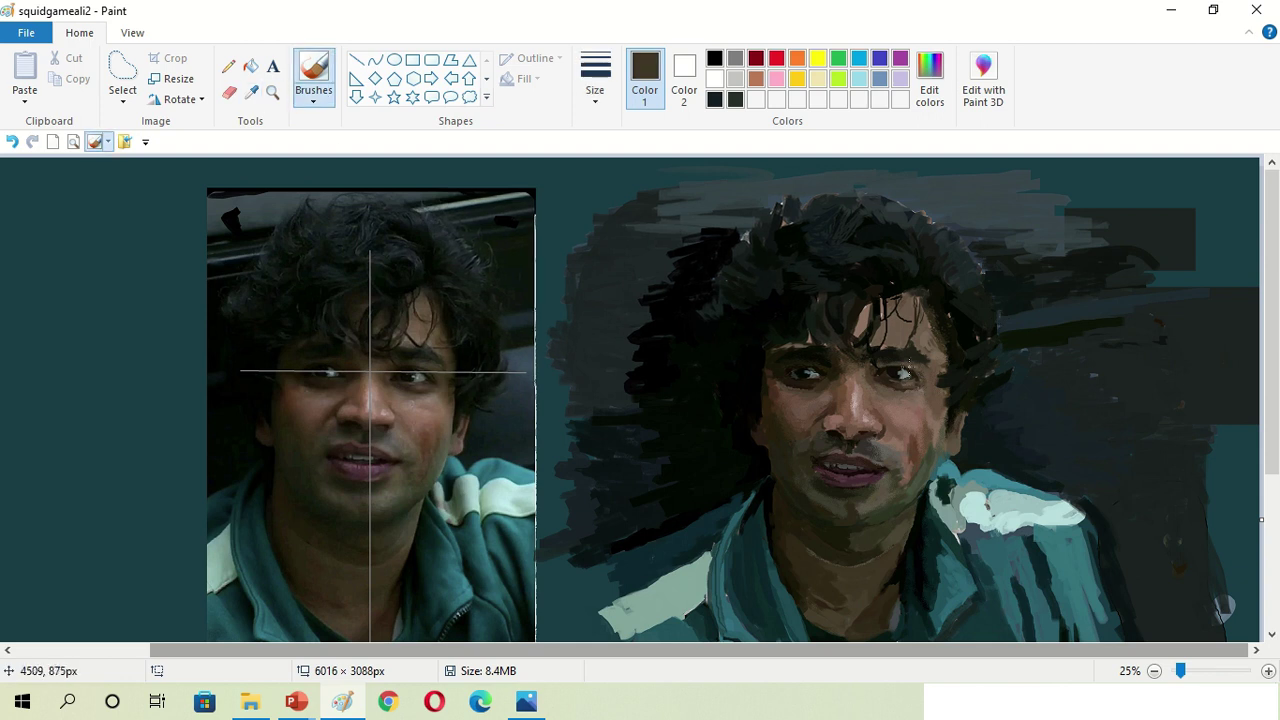
Extend the teal ridge above the right shoulder stripe and brush a blue-grey patch into the background beside the hair
left_click(953, 466)
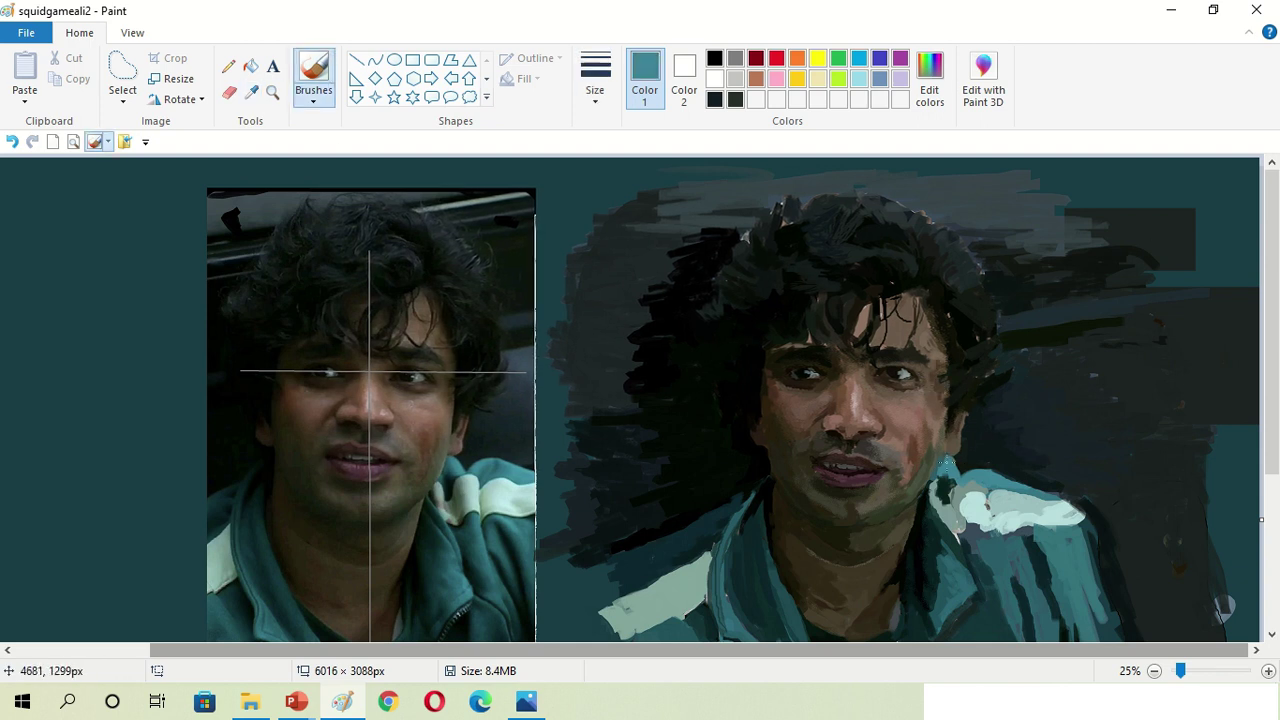
left_click(978, 378)
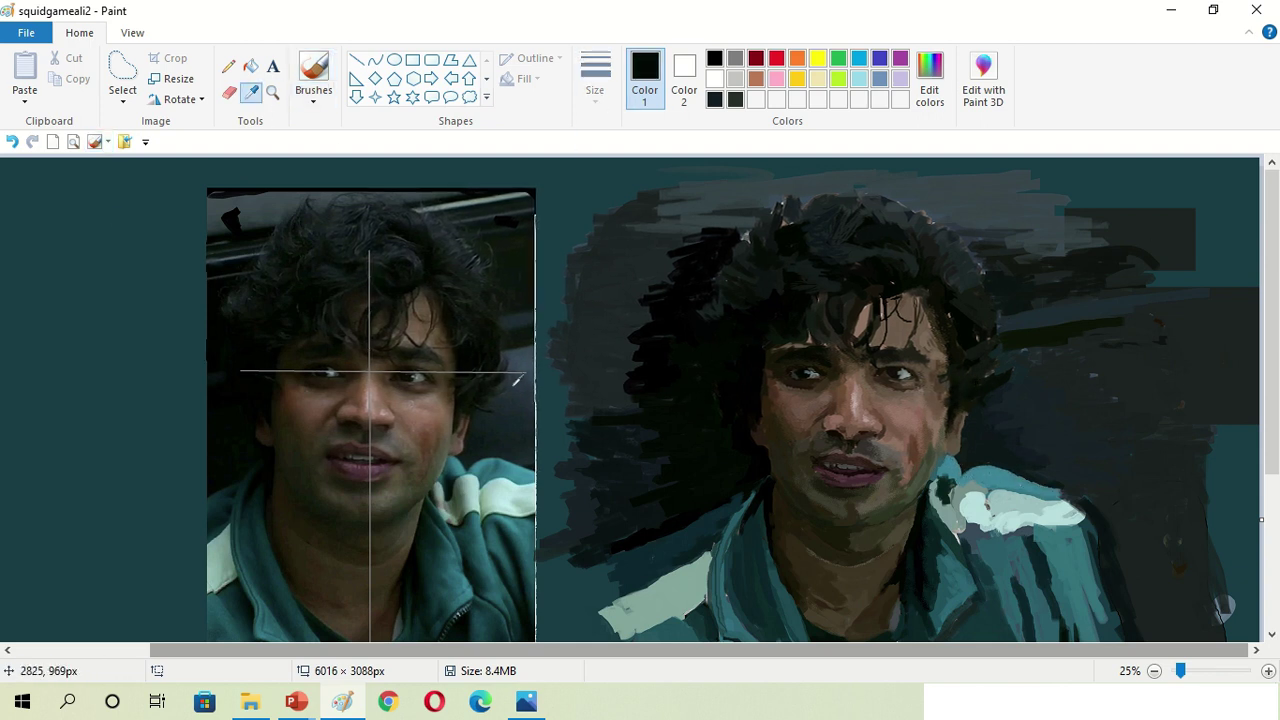
left_click(258, 100)
left_click(1045, 375)
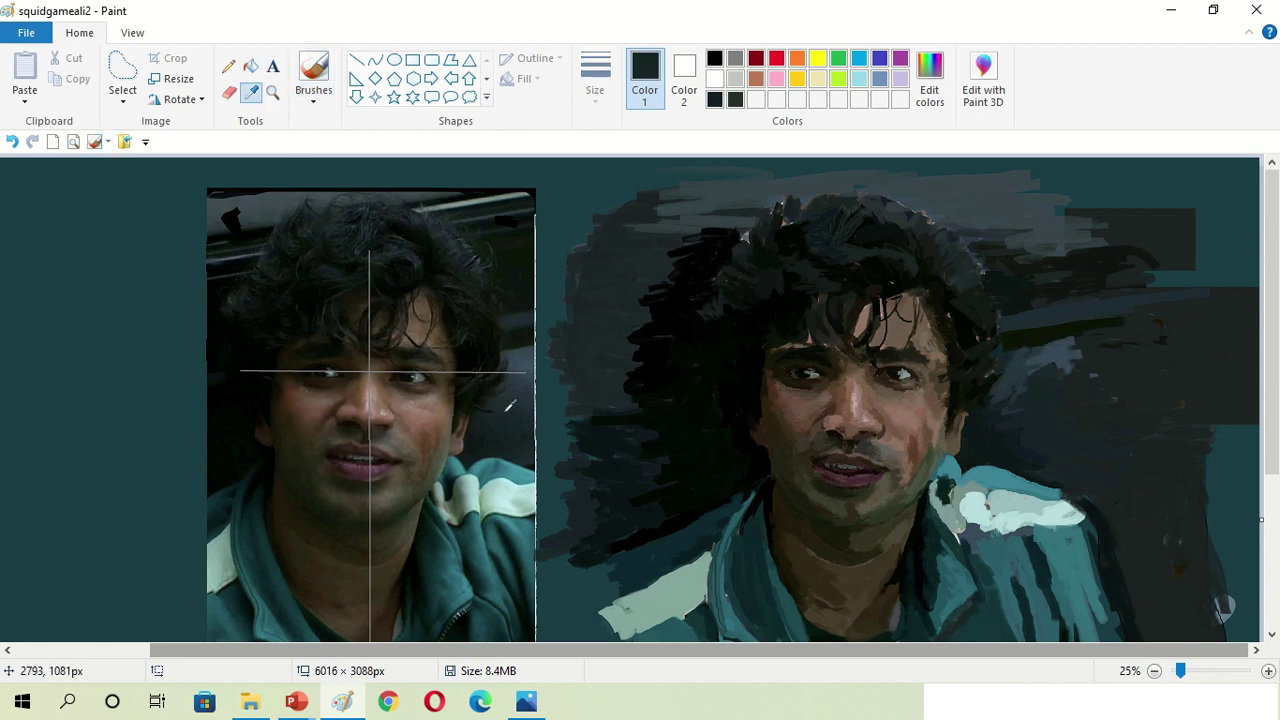
Add near-black strands and charcoal locks across the crown and both outer edges of the hair
left_click(941, 335)
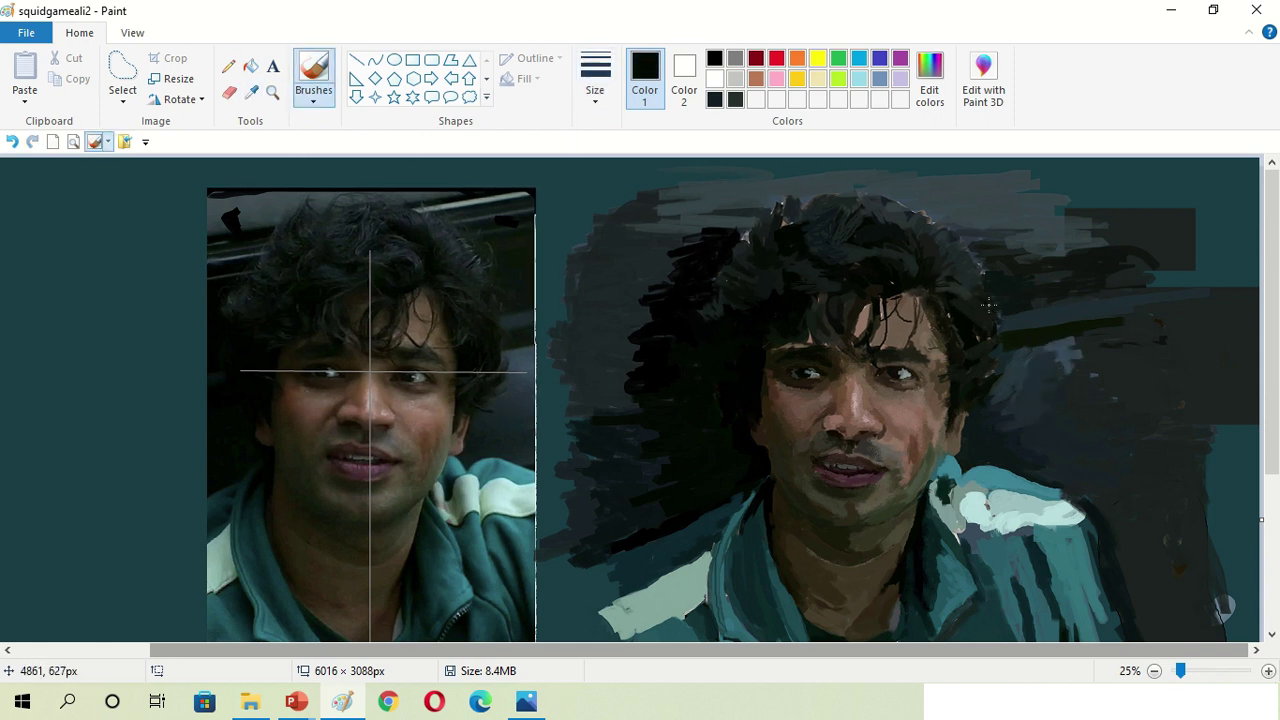
left_click(886, 226)
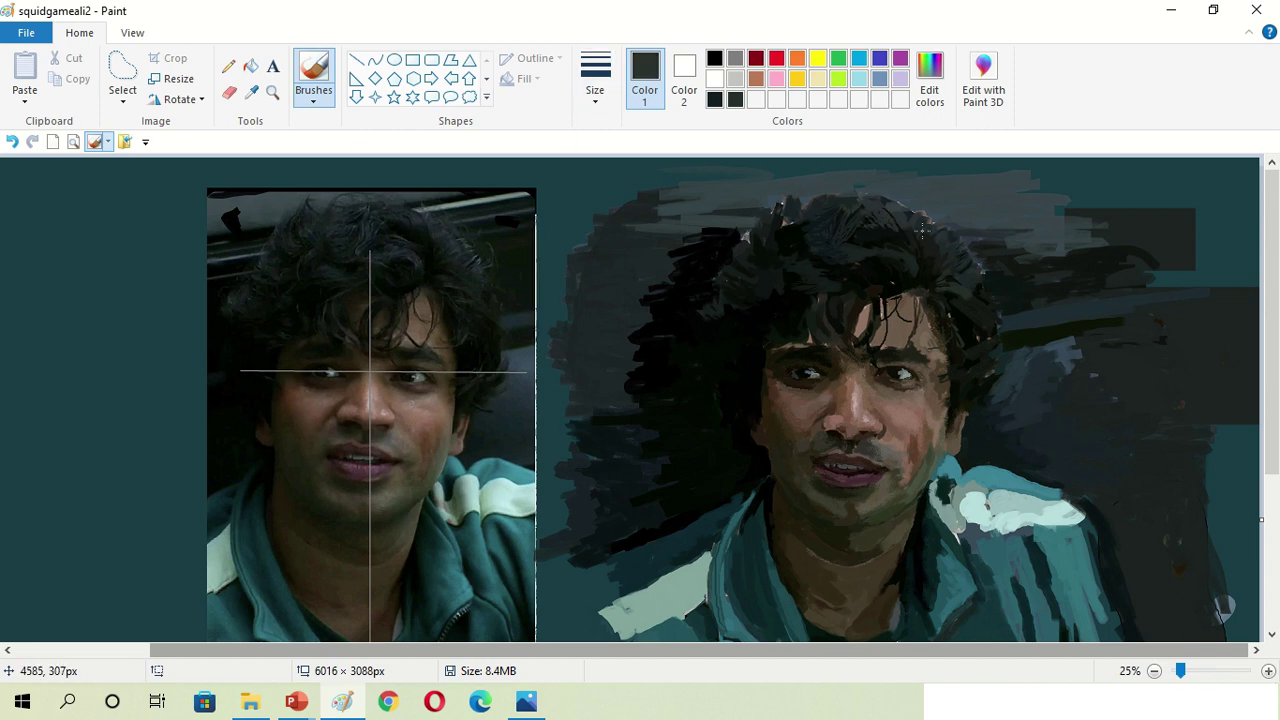
left_click(787, 217)
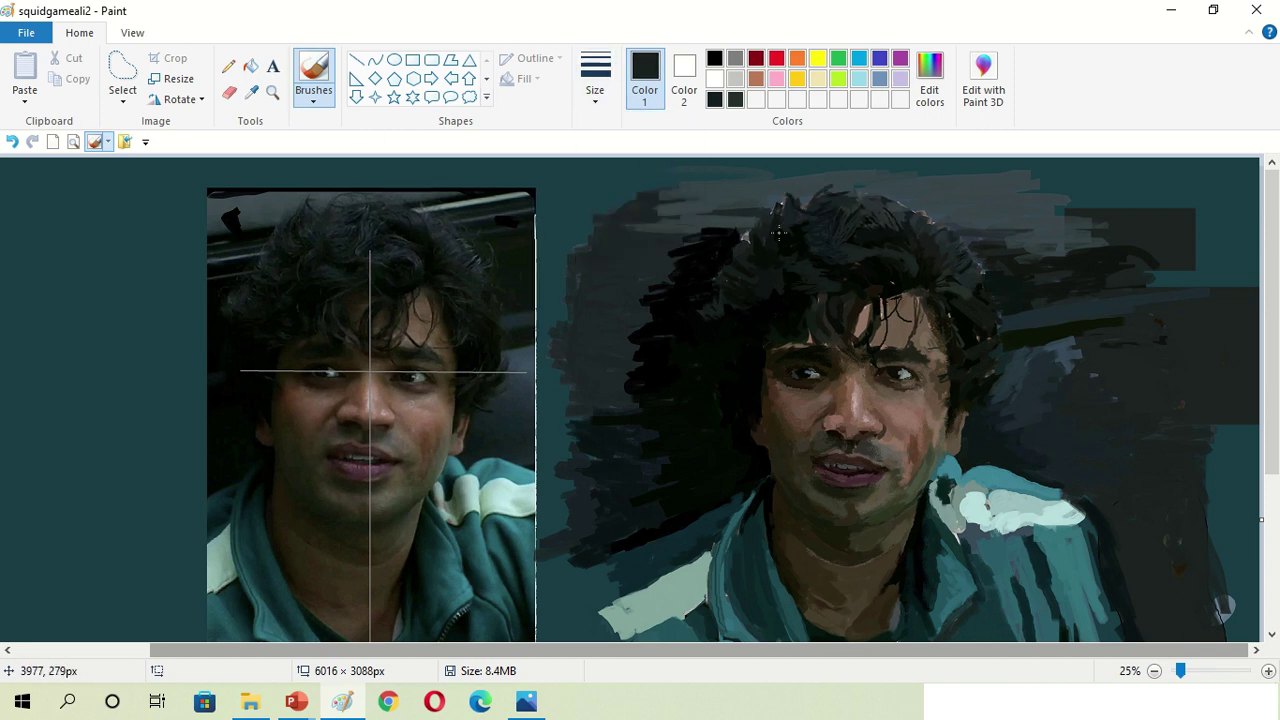
left_click_drag(744, 233, 679, 233)
key("k")
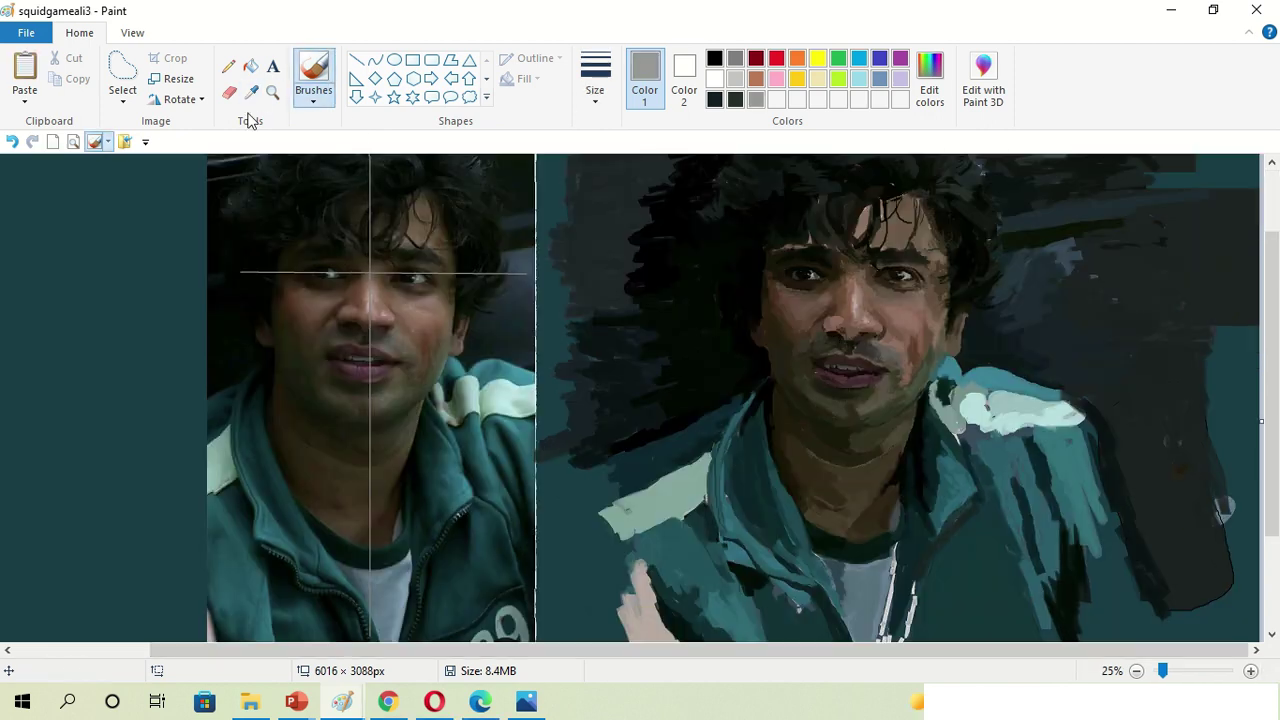
Refine the right eye, cheek, nose and lips with sampled browns and an adjusted brush size
left_click(251, 91)
left_click(860, 330)
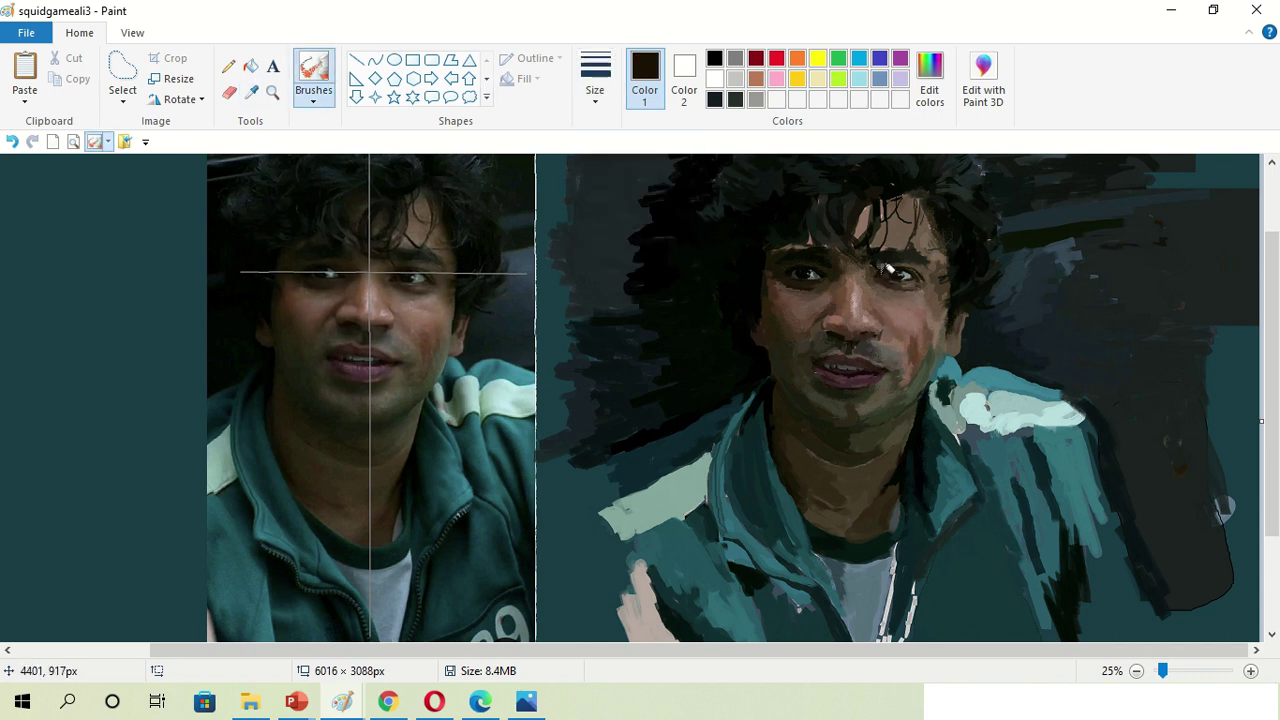
scroll(925, 195, "down", 1)
left_click(921, 327)
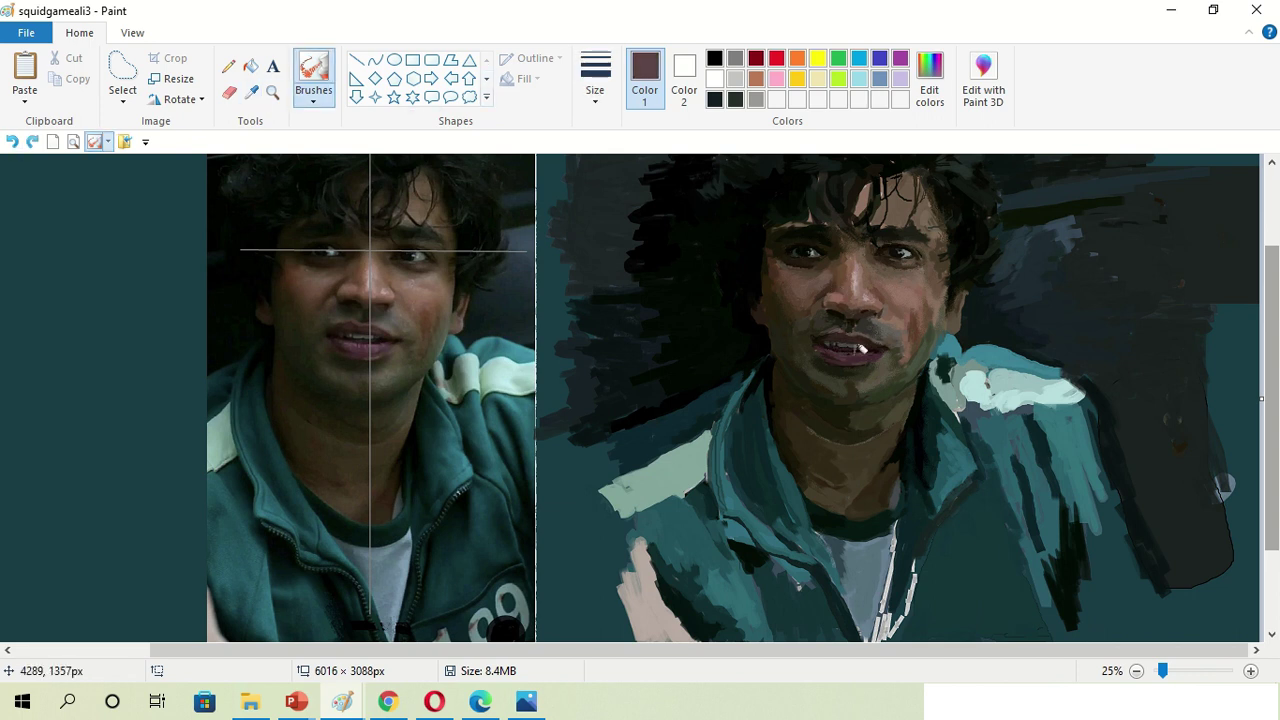
left_click(595, 80)
left_click(637, 194)
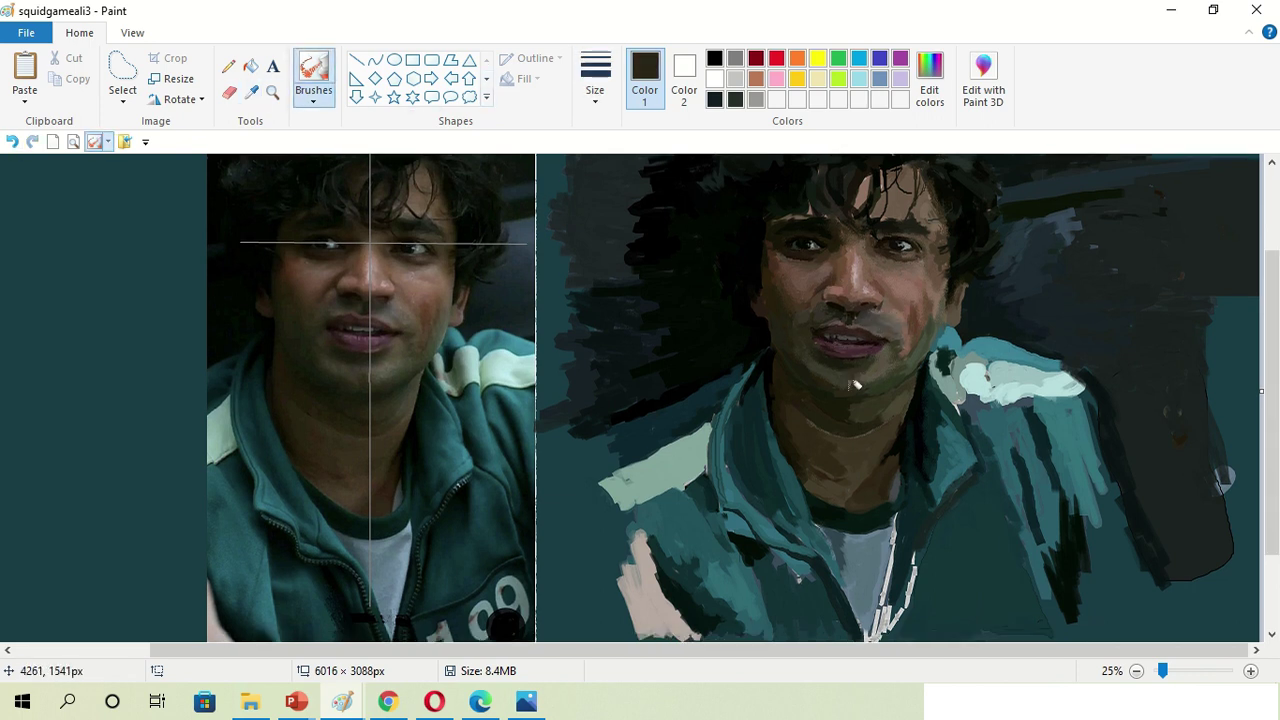
Darken the hair beside the left temple with sampled near-black shades
scroll(810, 303, "down", 5)
scroll(810, 303, "up", 6)
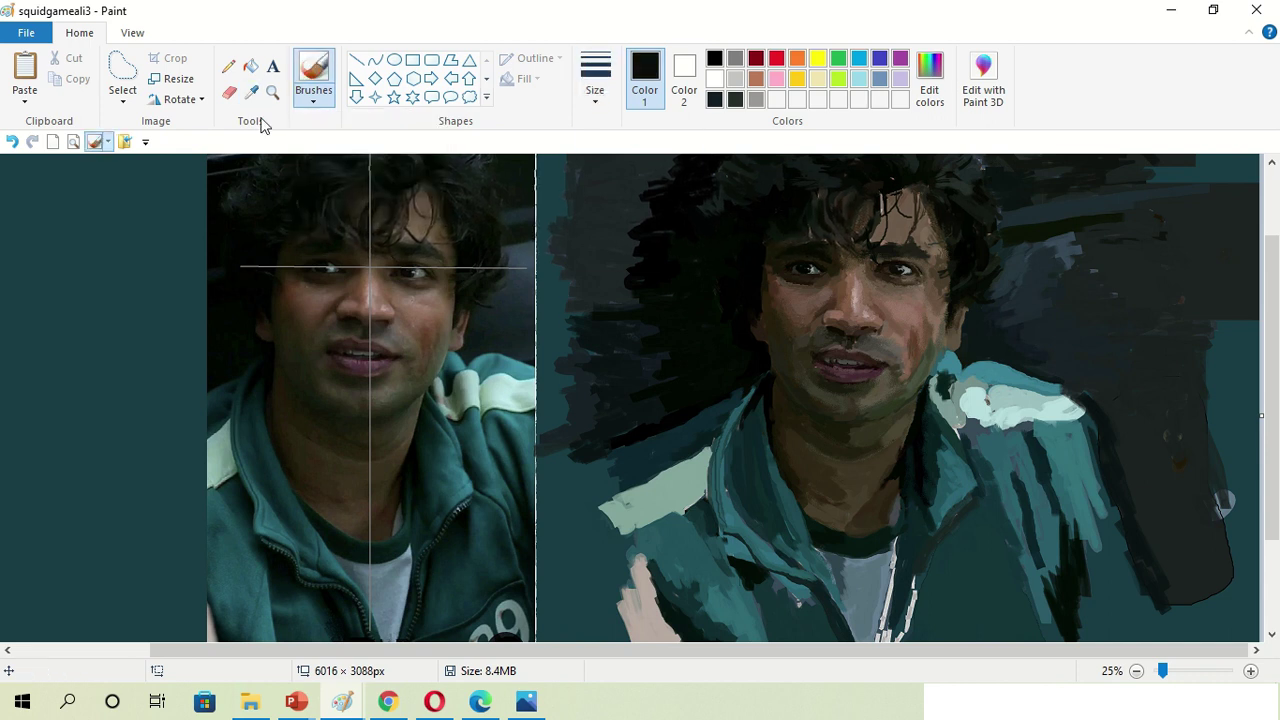
scroll(752, 216, "up", 2)
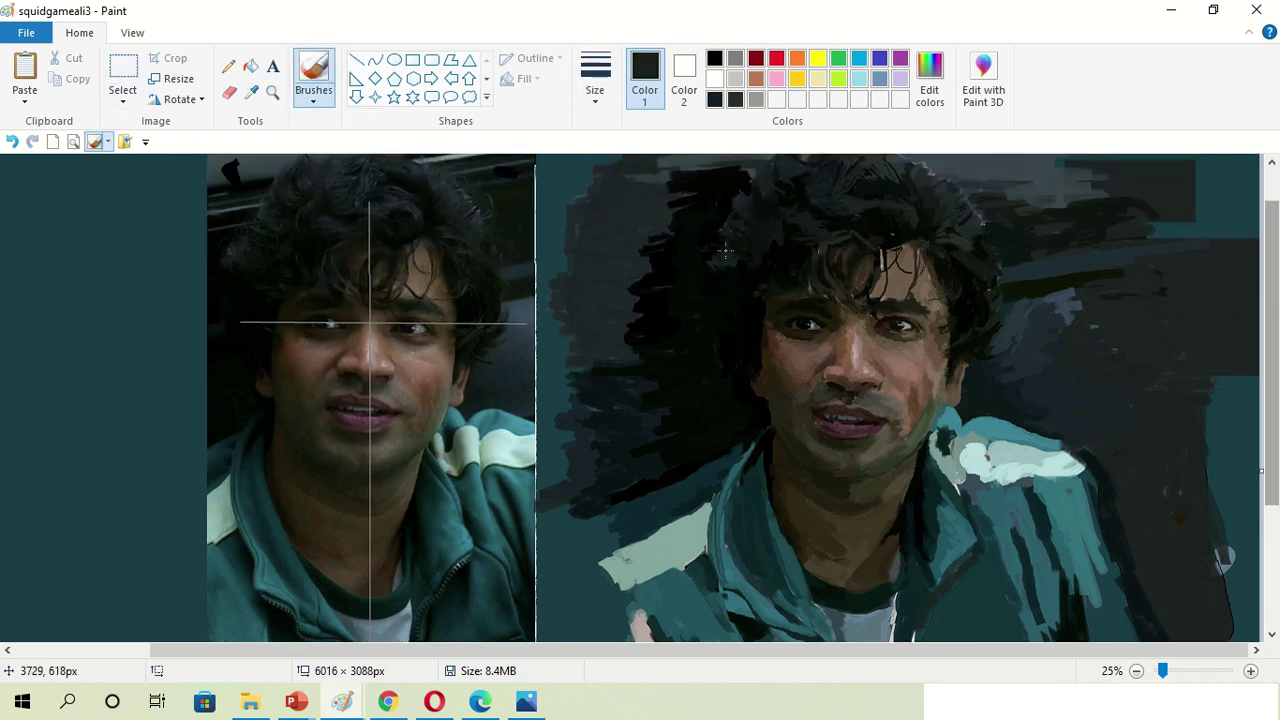
left_click(251, 91)
left_click(427, 430)
Extend the right sleeve outward in lighter teal and tidy the pale shoulder stripe with a dark teal lower edge
left_click(251, 91)
left_click(447, 340)
scroll(447, 340, "down", 5)
scroll(942, 318, "down", 2)
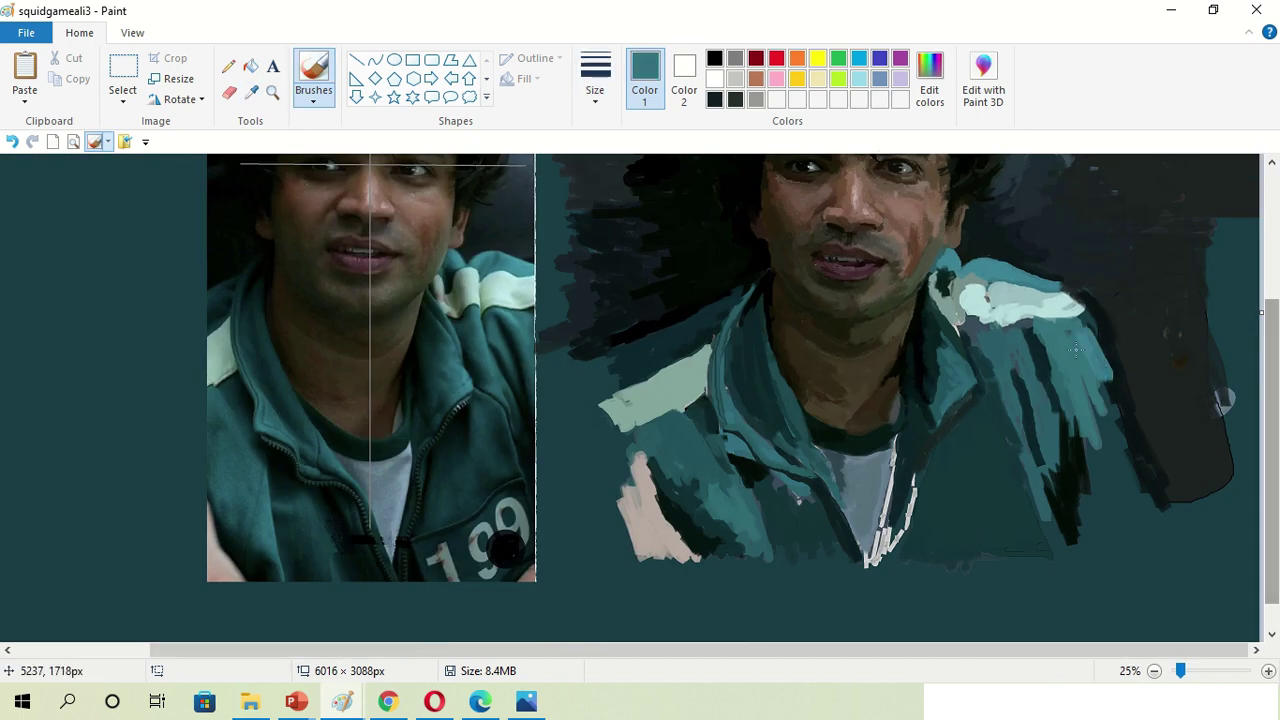
left_click(952, 296)
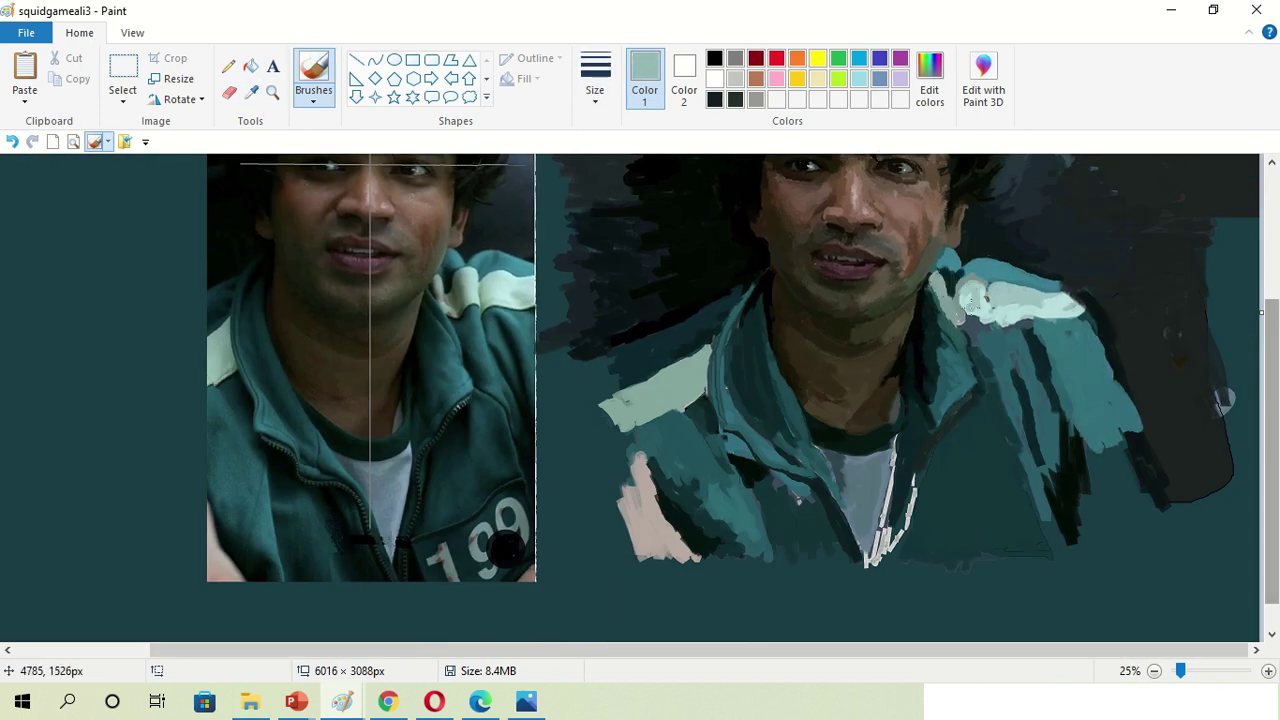
left_click_drag(962, 323, 984, 337)
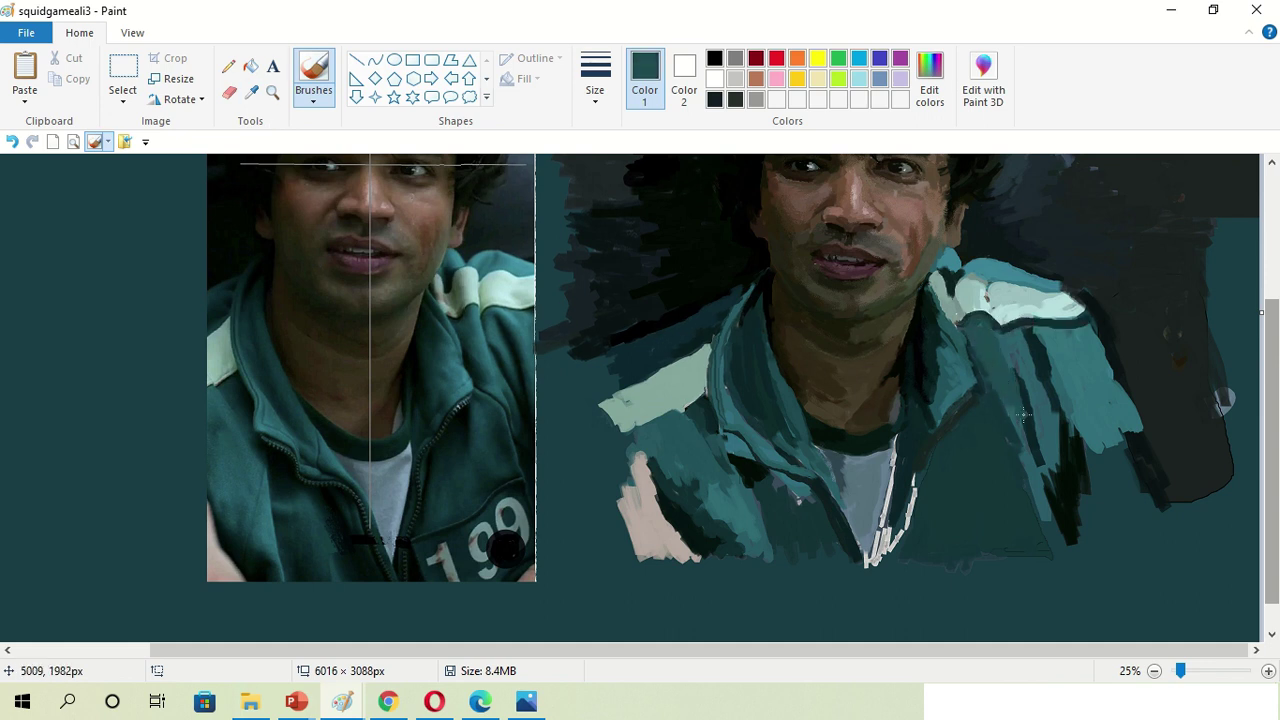
Paint dark teal folds from below the right shoulder stripe down the inner sleeve
left_click(1001, 350)
left_click(986, 380)
left_click_drag(986, 380, 1040, 478)
left_click_drag(1008, 430, 1026, 493)
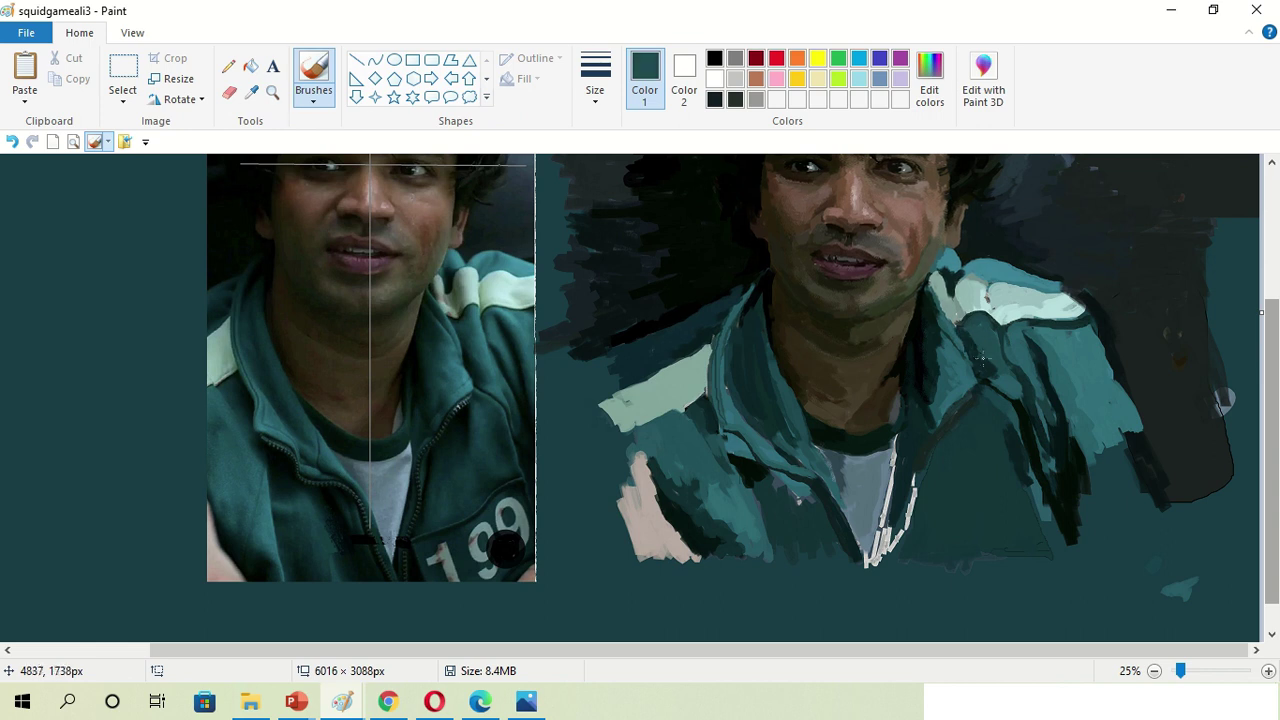
scroll(1000, 222, "down", 1)
Draw the dark chest panel seam, inner sleeve shadow and right zipper line with a resized near-black brush
left_click(595, 80)
left_click(600, 171)
left_click(714, 57)
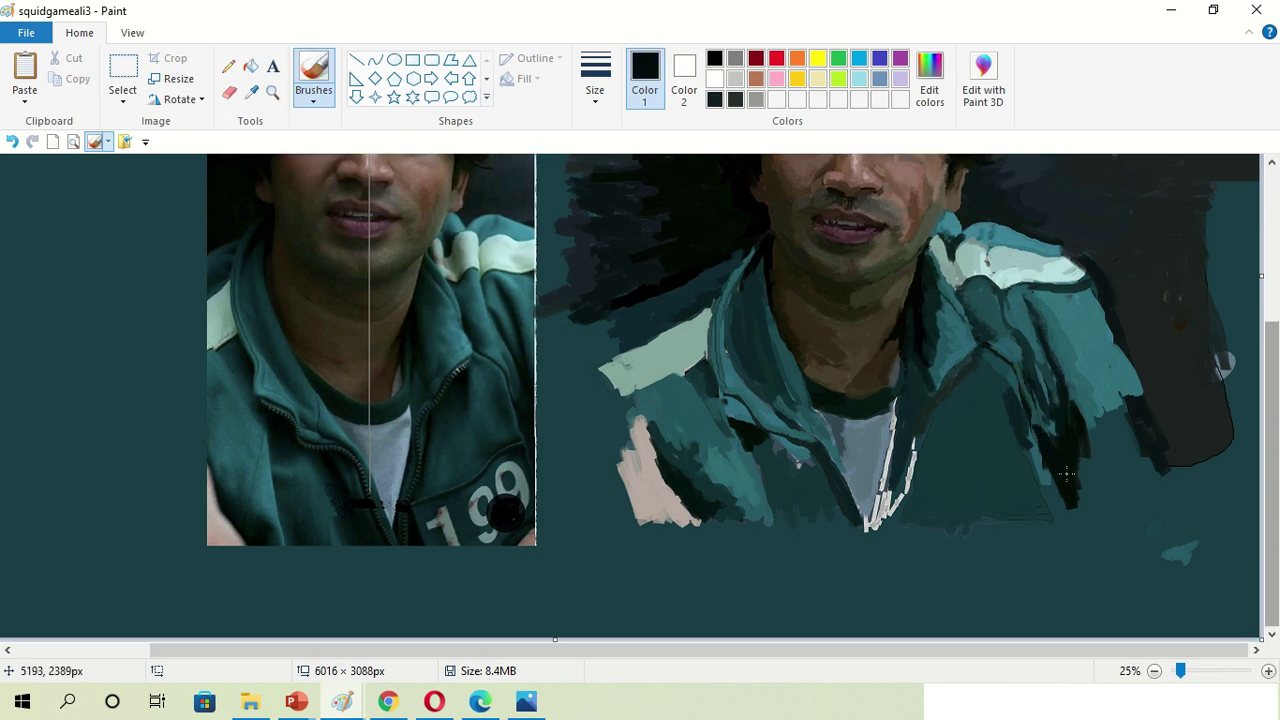
left_click_drag(1024, 440, 892, 508)
left_click_drag(1048, 446, 1026, 504)
left_click_drag(975, 370, 902, 520)
Cover the white zipper marks and strengthen the right jacket opening with sampled dark teal
left_click(250, 91)
left_click(930, 545)
left_click(595, 80)
left_click(614, 240)
left_click_drag(970, 350, 882, 522)
mouse_move(922, 406)
left_mouse_down()
mouse_move(880, 520)
mouse_move(912, 449)
left_mouse_up()
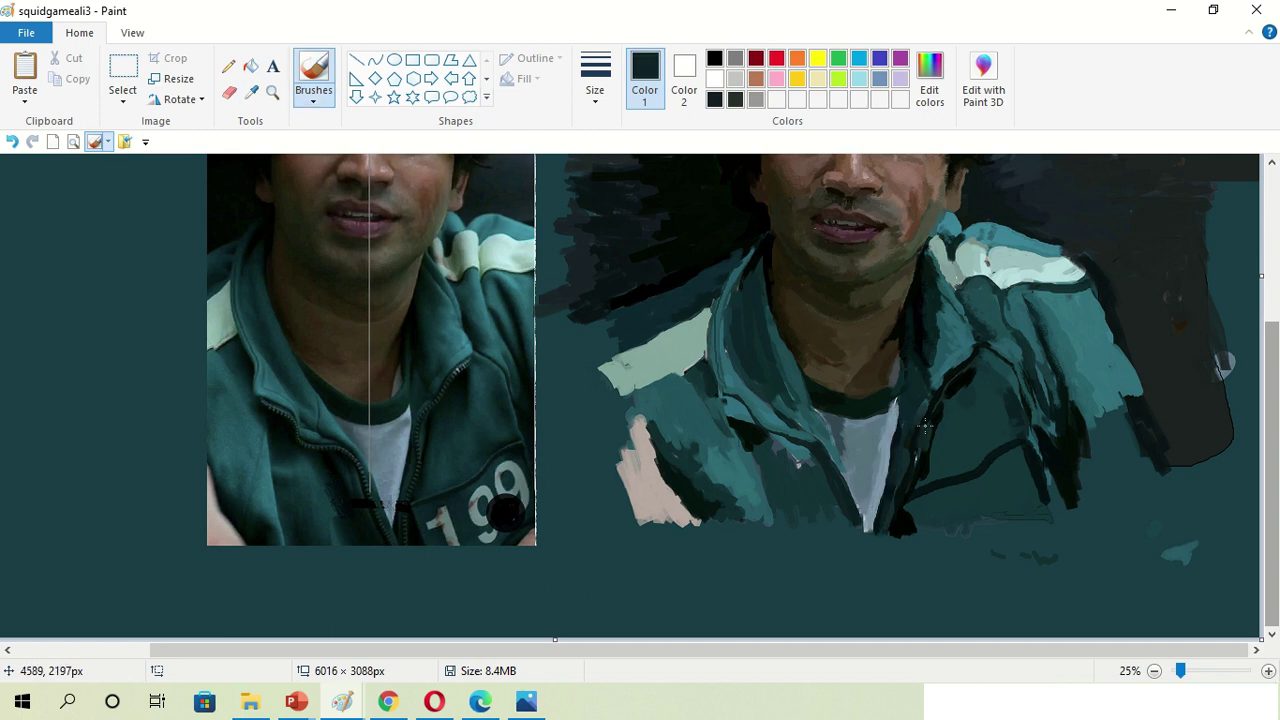
Refine the zipper edges on both sides of the T-shirt using different brush sizes
left_click(595, 80)
left_click(614, 234)
left_click(595, 80)
left_click(614, 234)
left_click(595, 80)
left_click(631, 234)
mouse_move(863, 509)
left_mouse_down()
mouse_move(930, 497)
mouse_move(829, 367)
left_mouse_up()
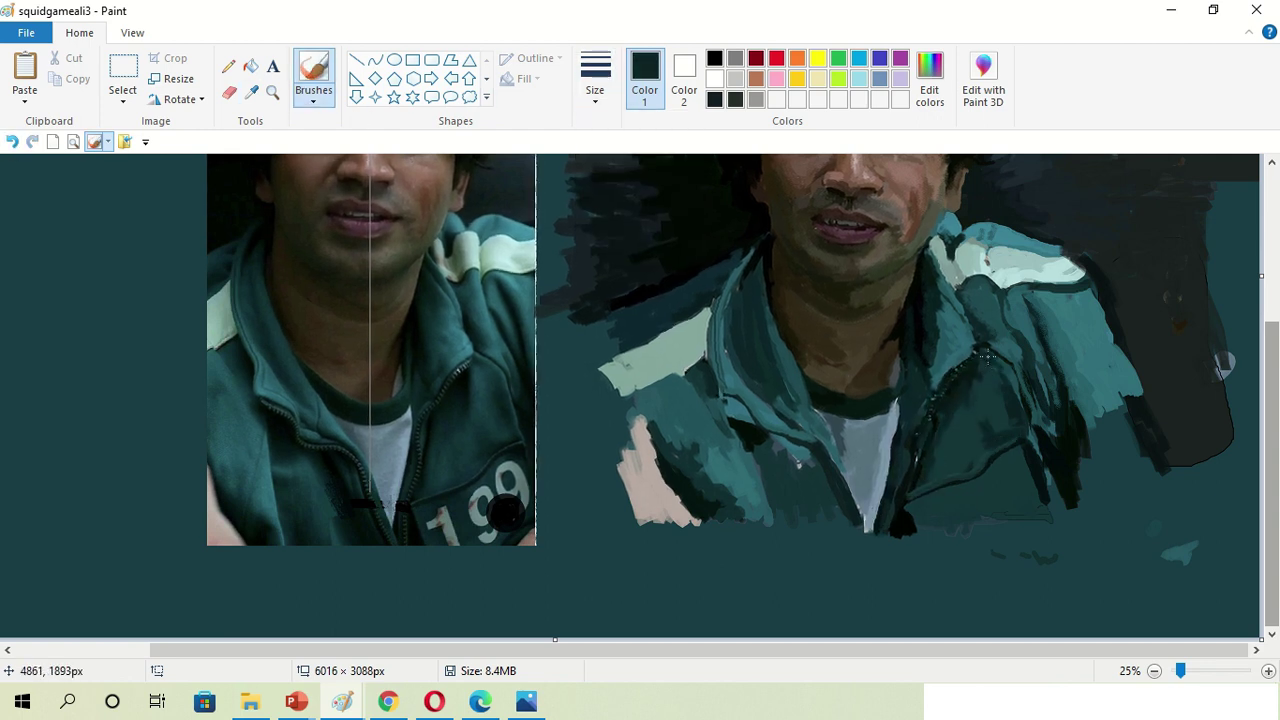
Widen the lower right sleeve and shade the chest panel with sampled teal strokes
left_click(251, 92)
left_click(901, 356)
mouse_move(1110, 380)
left_mouse_down()
mouse_move(1140, 490)
mouse_move(1112, 411)
mouse_move(1165, 465)
mouse_move(1010, 520)
left_mouse_up()
left_click_drag(1020, 450, 938, 491)
Squeeze the left shoulder and sleeve narrower towards the neck and paint over the vacated white strip
left_click(123, 75)
left_click_drag(700, 271, 766, 457)
left_click_drag(691, 366, 634, 409)
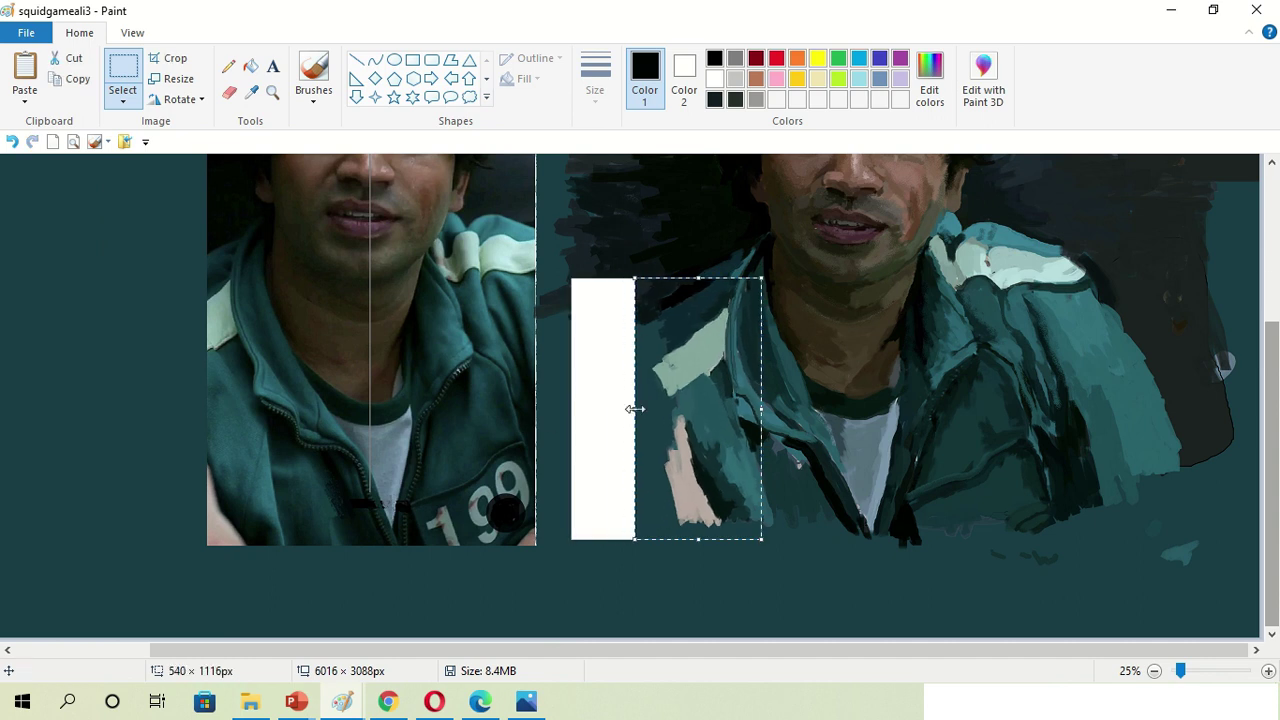
left_click(313, 75)
left_click_drag(695, 271, 565, 300)
Deepen the left collar with sampled dark teal and rework the sleeve edge and pinkish patch below it
left_click(251, 92)
left_click(240, 262)
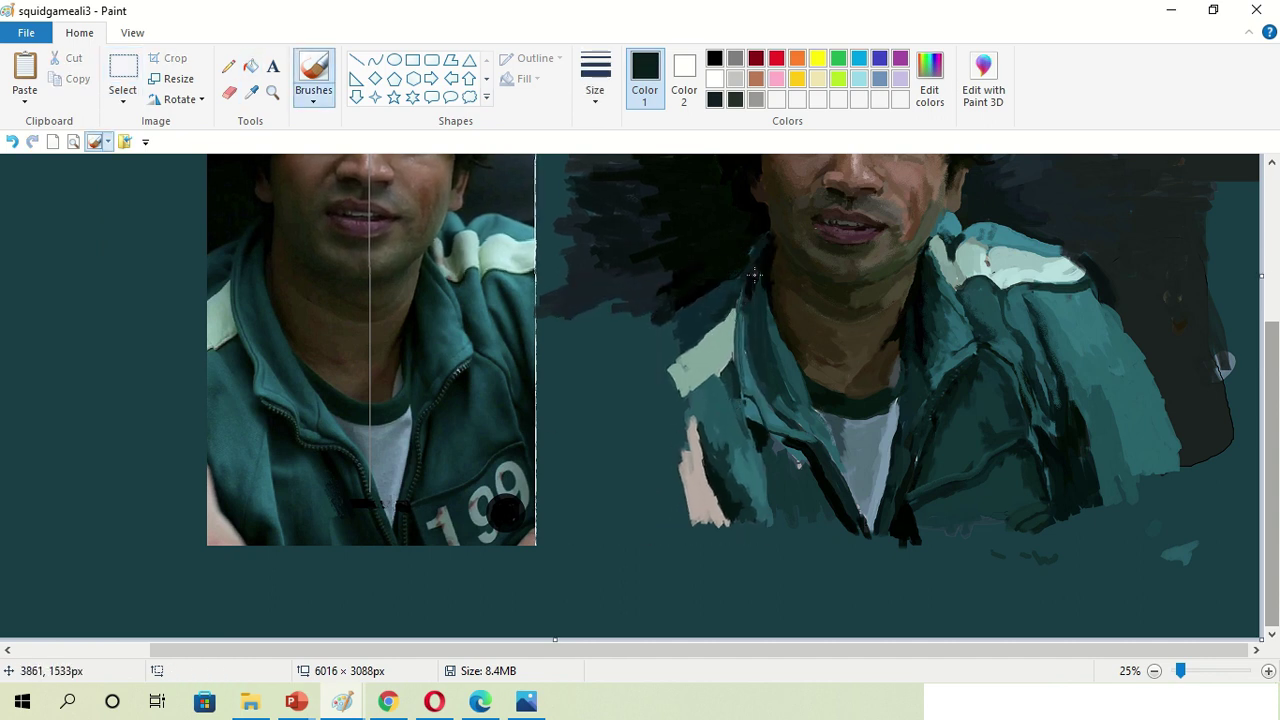
left_click(251, 92)
left_click(240, 258)
left_click_drag(700, 420, 690, 500)
mouse_move(680, 450)
left_mouse_down()
mouse_move(680, 510)
mouse_move(660, 385)
mouse_move(620, 327)
mouse_move(719, 441)
left_mouse_up()
Extend the dark background down the right side and clean up the jacket's lower edge with background teal
left_click_drag(1230, 200, 1220, 480)
mouse_move(1180, 550)
left_mouse_down()
mouse_move(815, 514)
mouse_move(700, 535)
left_mouse_up()
left_click_drag(760, 490, 770, 540)
Extend the pale left shoulder stripe and the teal sleeve outward with sampled shades
left_click(251, 92)
left_click(700, 345)
mouse_move(690, 440)
left_mouse_down()
mouse_move(680, 390)
mouse_move(638, 357)
left_mouse_up()
left_click(251, 92)
left_click(380, 300)
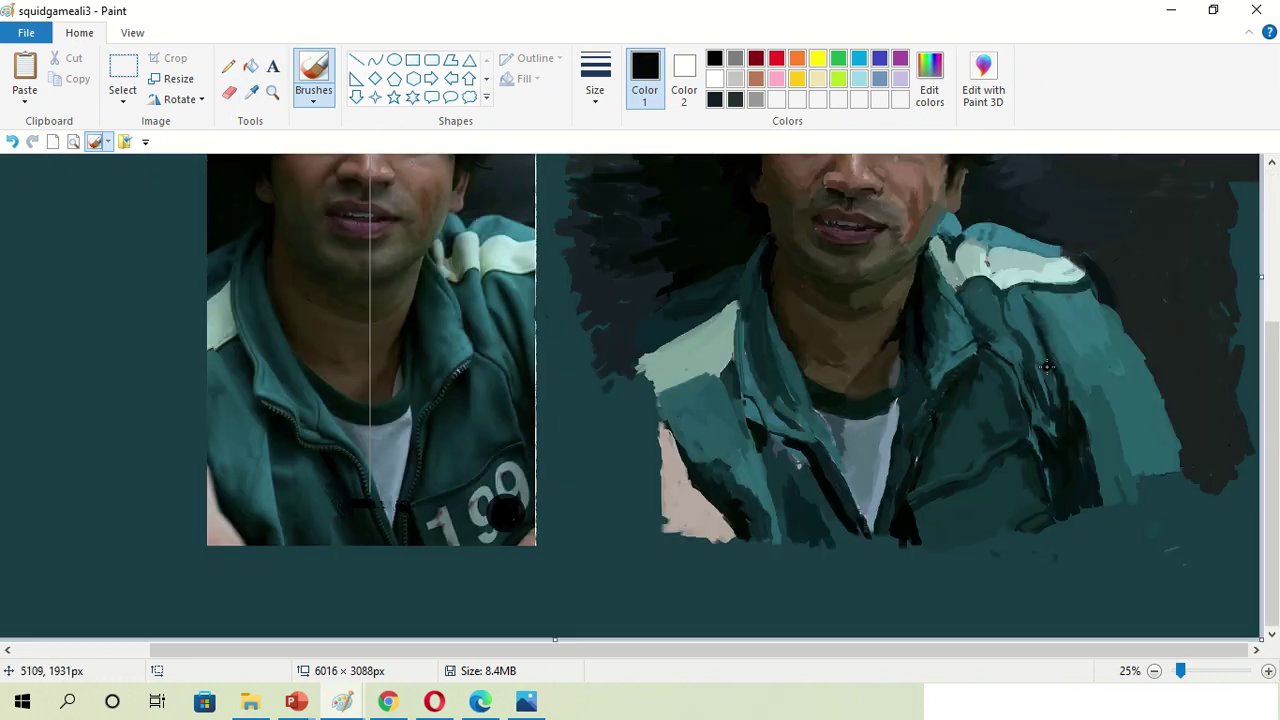
Repaint the lower edge and tip of the left collar with sampled dark and mid teal
left_click(251, 92)
left_click(780, 380)
mouse_move(790, 390)
left_mouse_down()
mouse_move(808, 405)
mouse_move(756, 424)
left_mouse_up()
left_click(251, 92)
left_click(816, 440)
left_click(251, 92)
left_click(745, 380)
left_click_drag(745, 380, 780, 418)
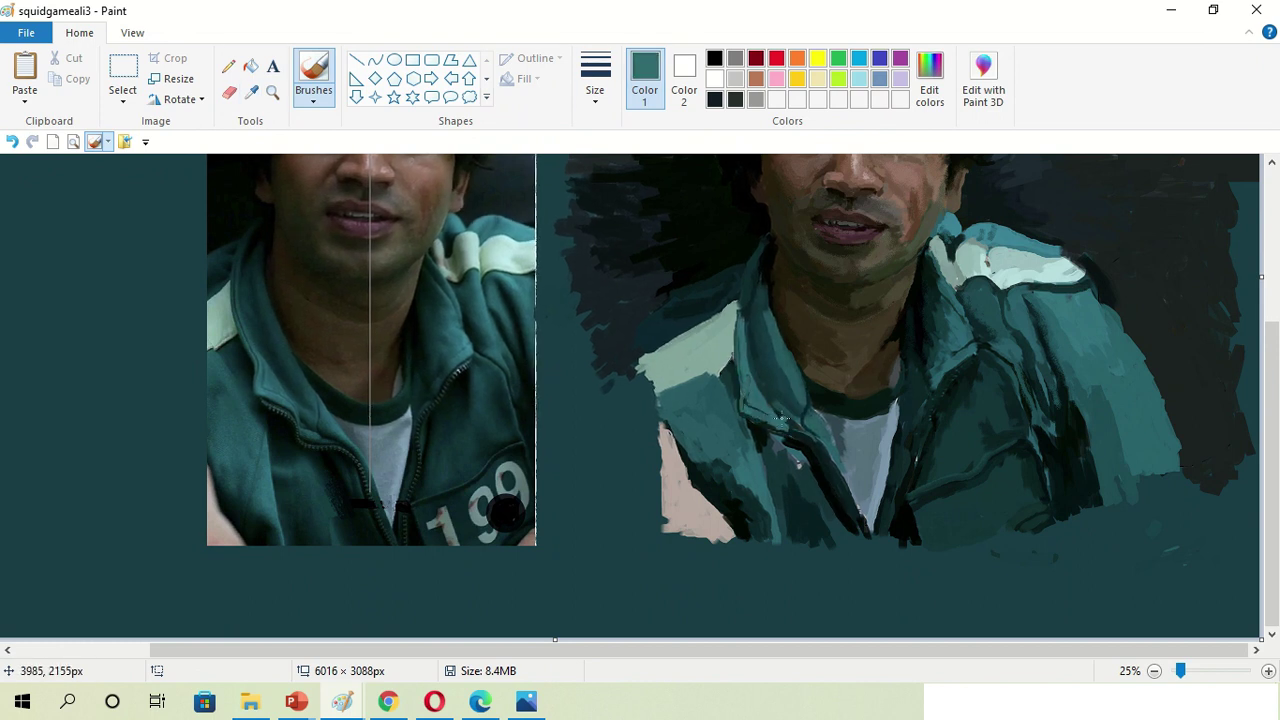
Cover the light specks below the left collar tip with sampled dark teal
left_click(251, 92)
left_click(788, 438)
left_click(251, 92)
left_click(800, 470)
Squeeze the lower left sleeve area narrower and paint dark teal over the jacket panel beside it
left_click(122, 70)
left_click_drag(669, 445, 778, 547)
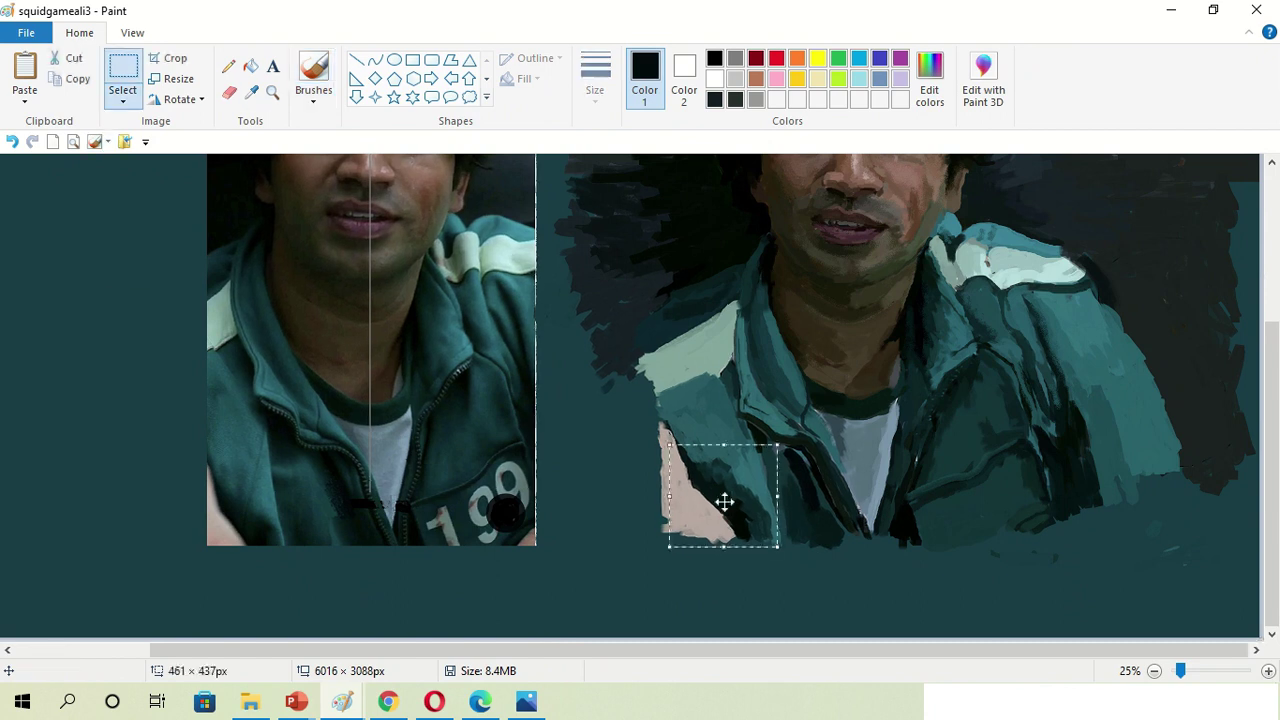
left_click(313, 75)
left_click_drag(760, 450, 765, 555)
left_click_drag(775, 500, 855, 550)
Store the sampled jacket teals as custom palette colours
left_click(929, 80)
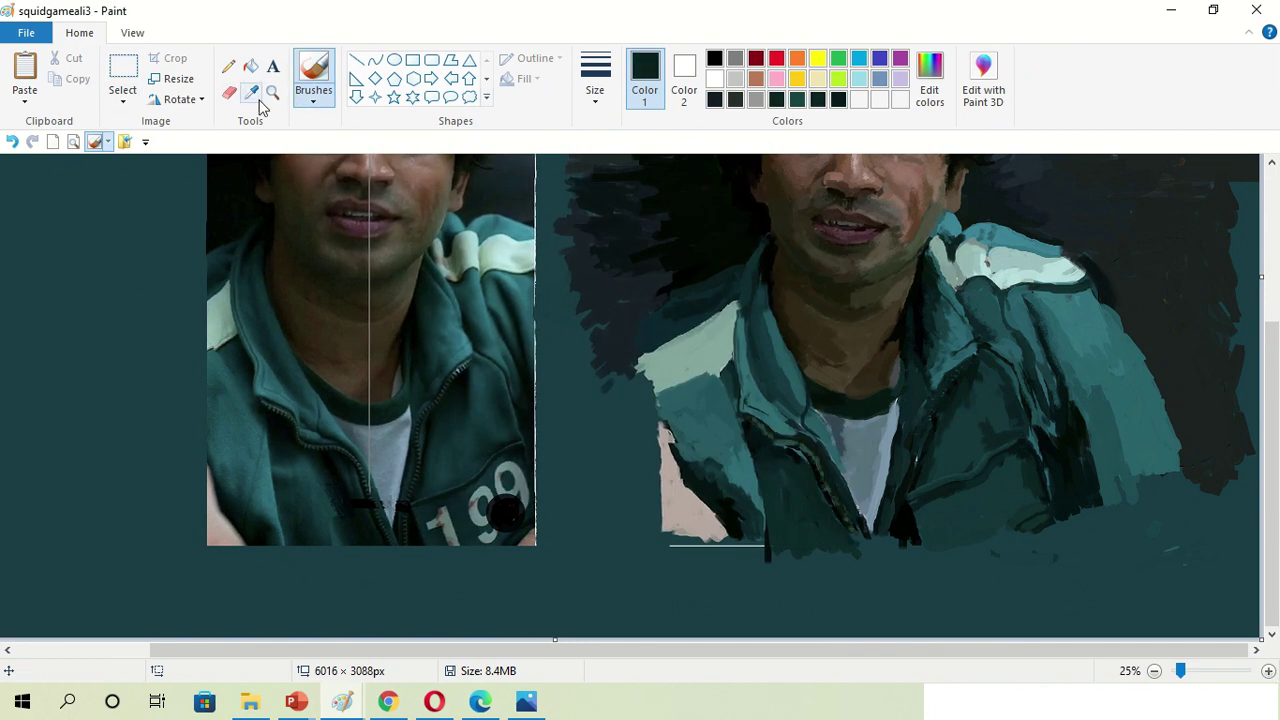
left_click(251, 92)
left_click(868, 479)
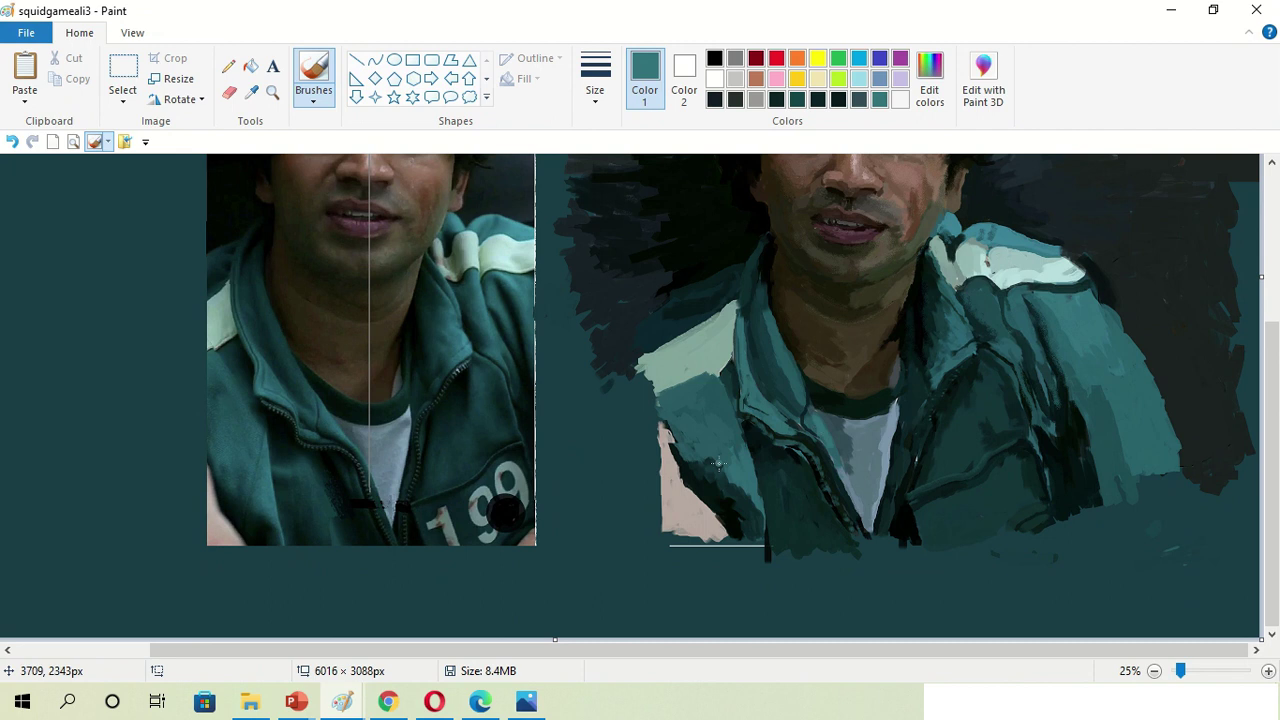
left_click(123, 75)
left_click_drag(970, 270, 1057, 418)
left_click(313, 75)
left_click(12, 141)
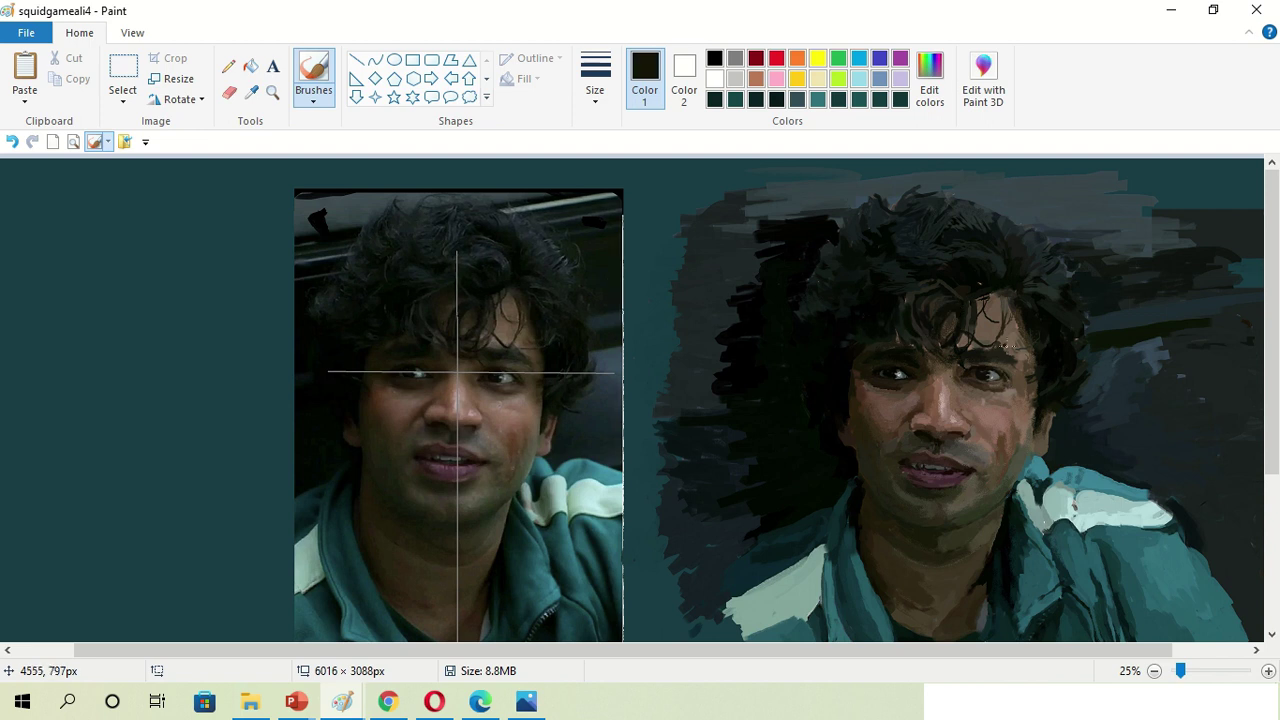
Widen the right sleeve with sampled teal and smooth the dark fold beside the chest with sampled dark greens
left_click(251, 91)
left_click(991, 276)
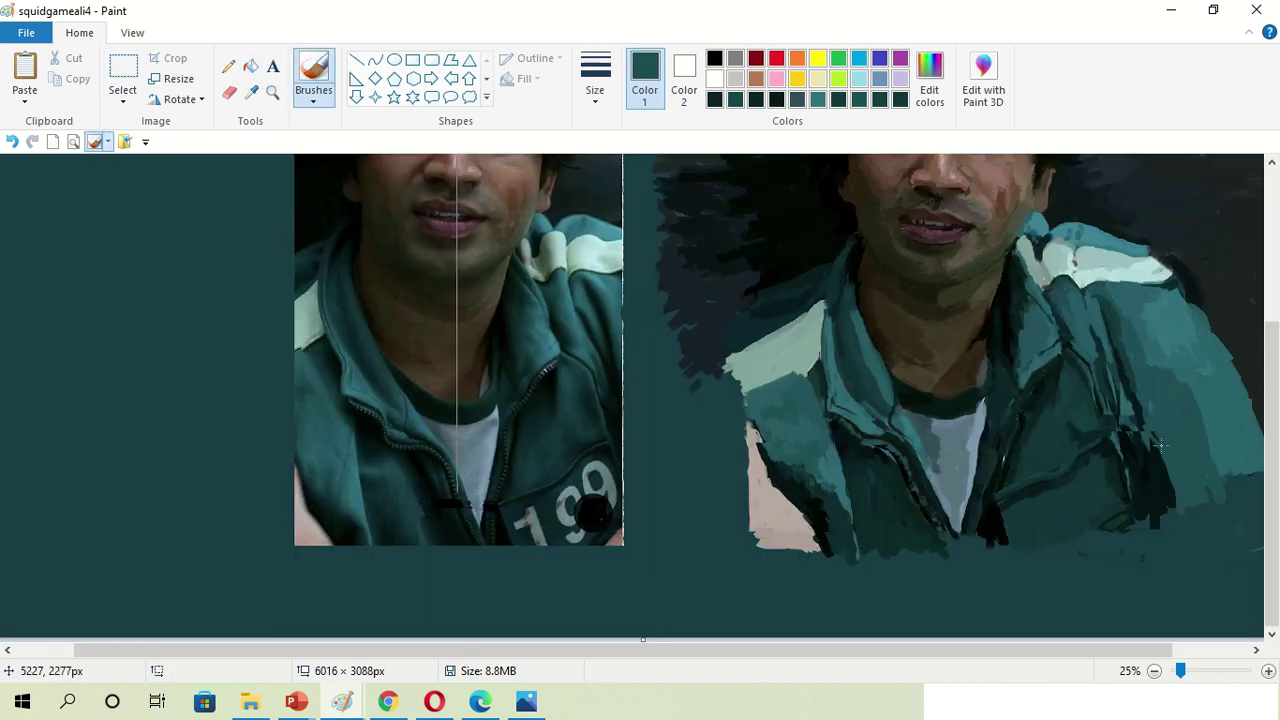
left_click(251, 91)
left_click(1150, 520)
left_click(251, 91)
left_click(1175, 388)
mouse_move(1162, 476)
left_mouse_down()
mouse_move(1186, 532)
mouse_move(1244, 472)
left_mouse_up()
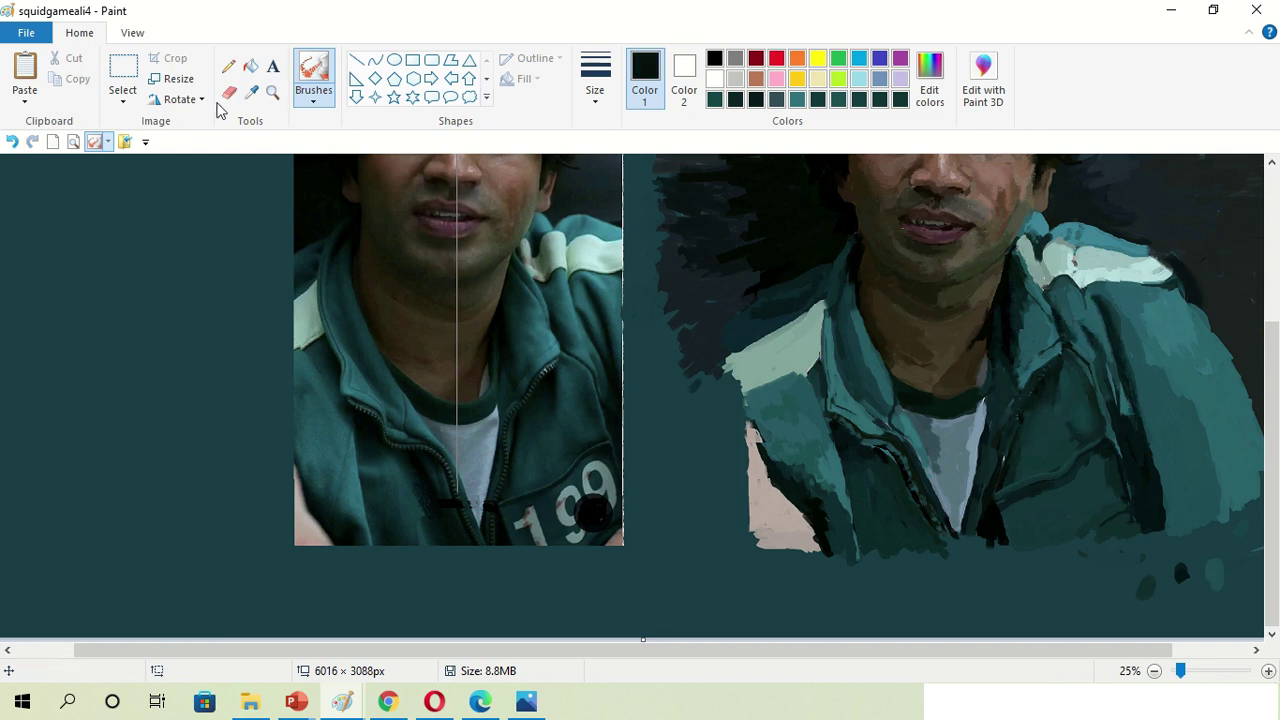
left_click(836, 540)
Paint the first two digits of the chest number, 1 and 9, in sampled grey-green
scroll(1053, 345, "up", 3)
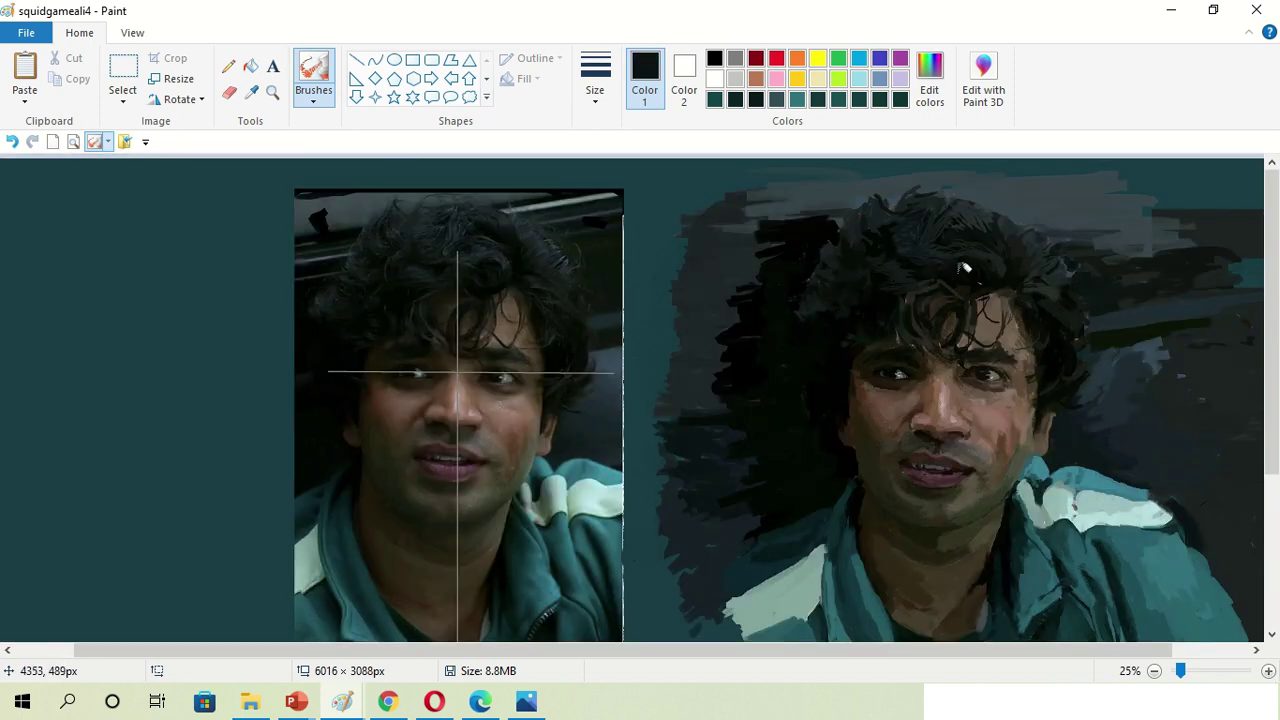
scroll(810, 192, "down", 3)
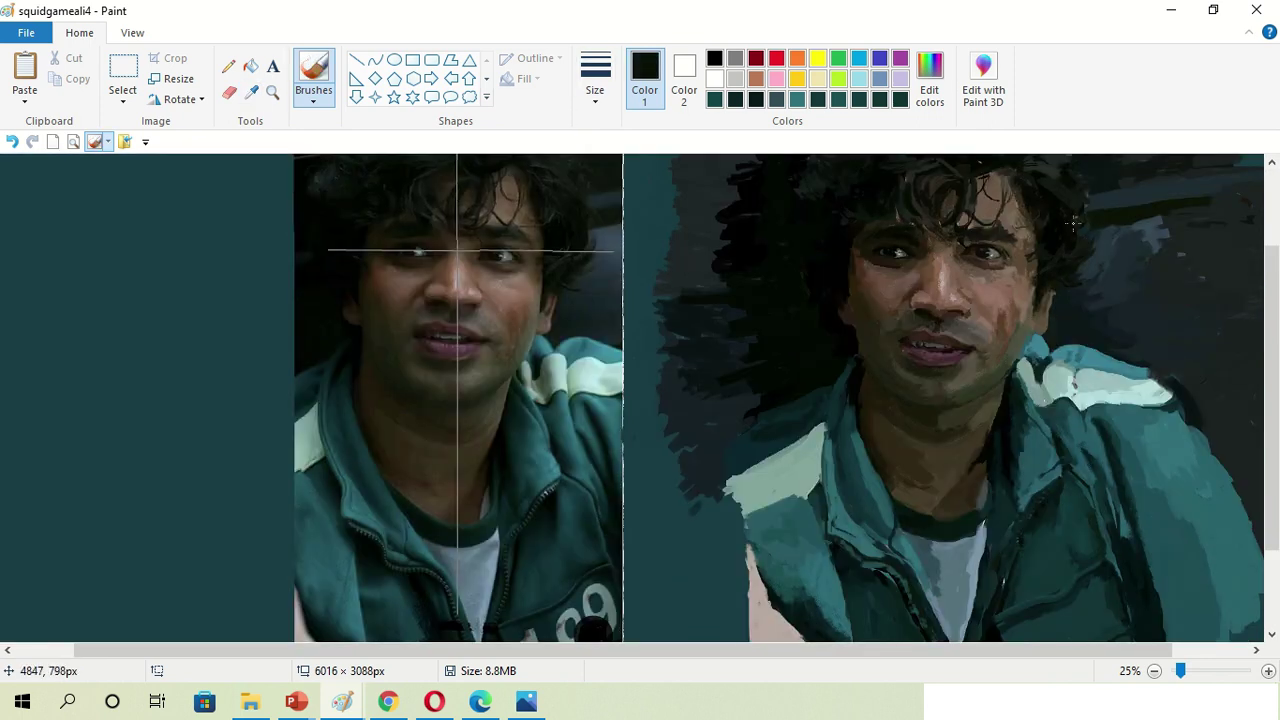
scroll(1072, 222, "down", 3)
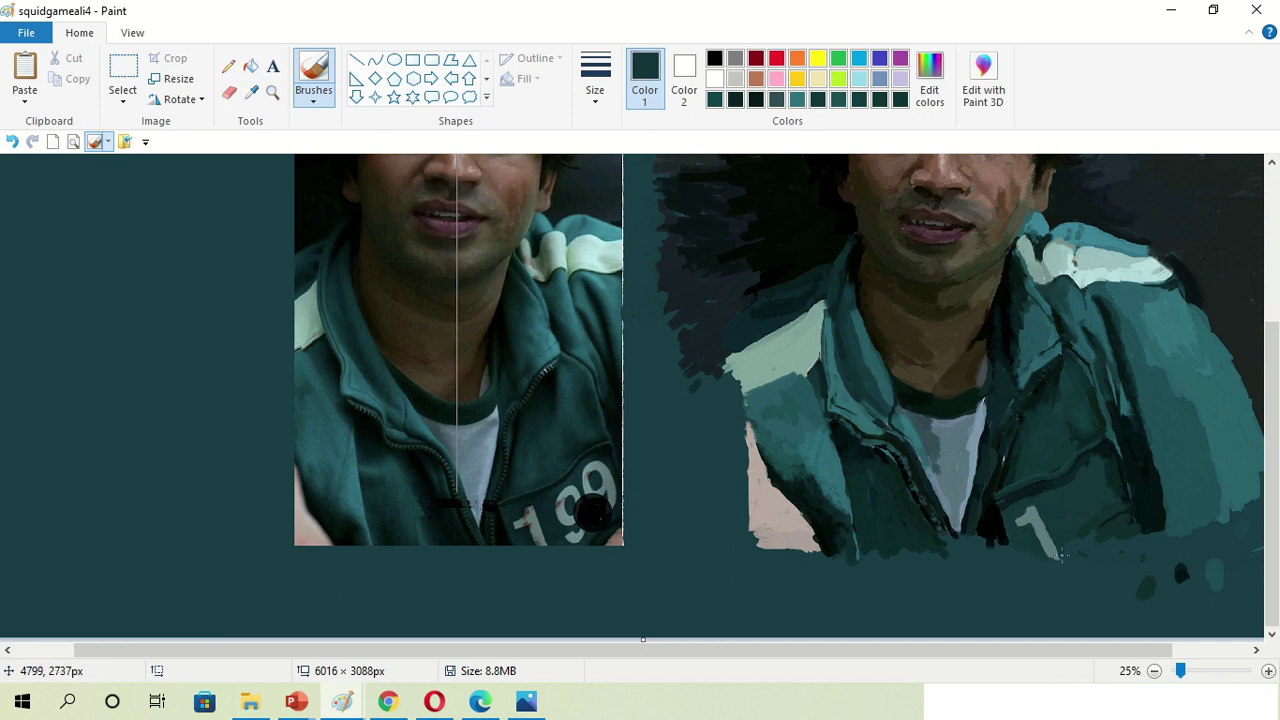
left_click(1076, 510)
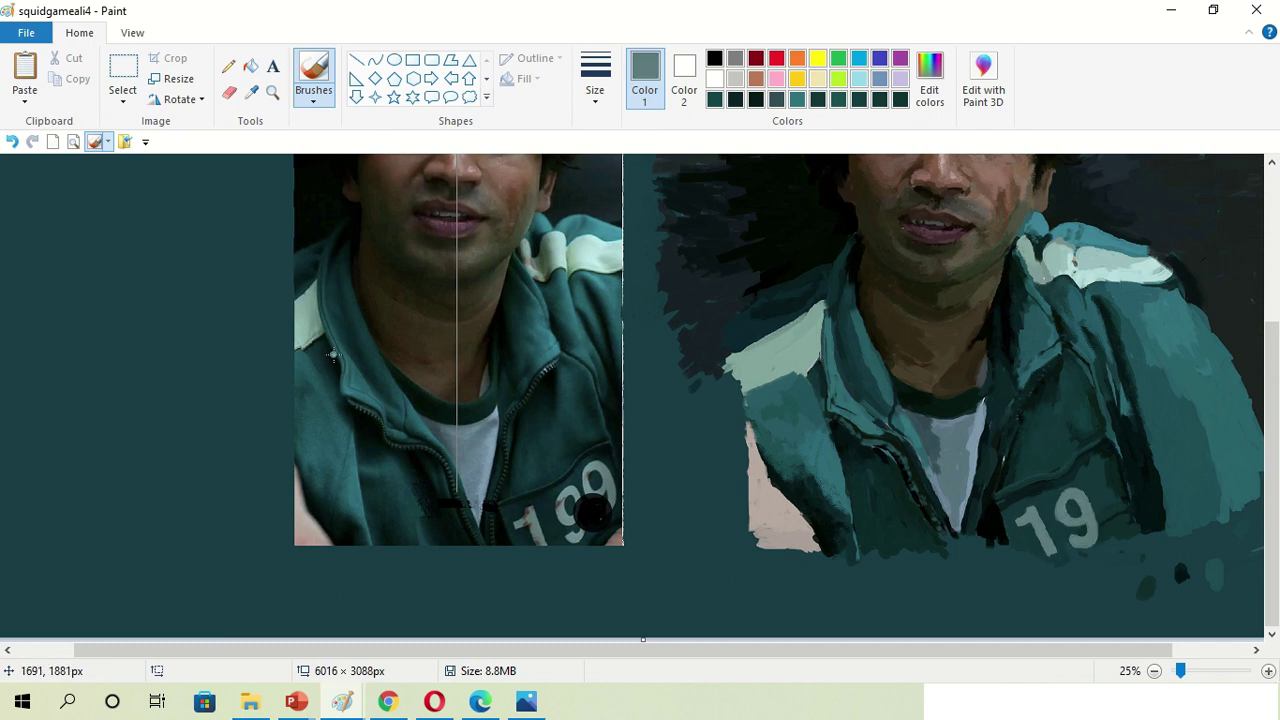
left_click_drag(1086, 500, 1064, 548)
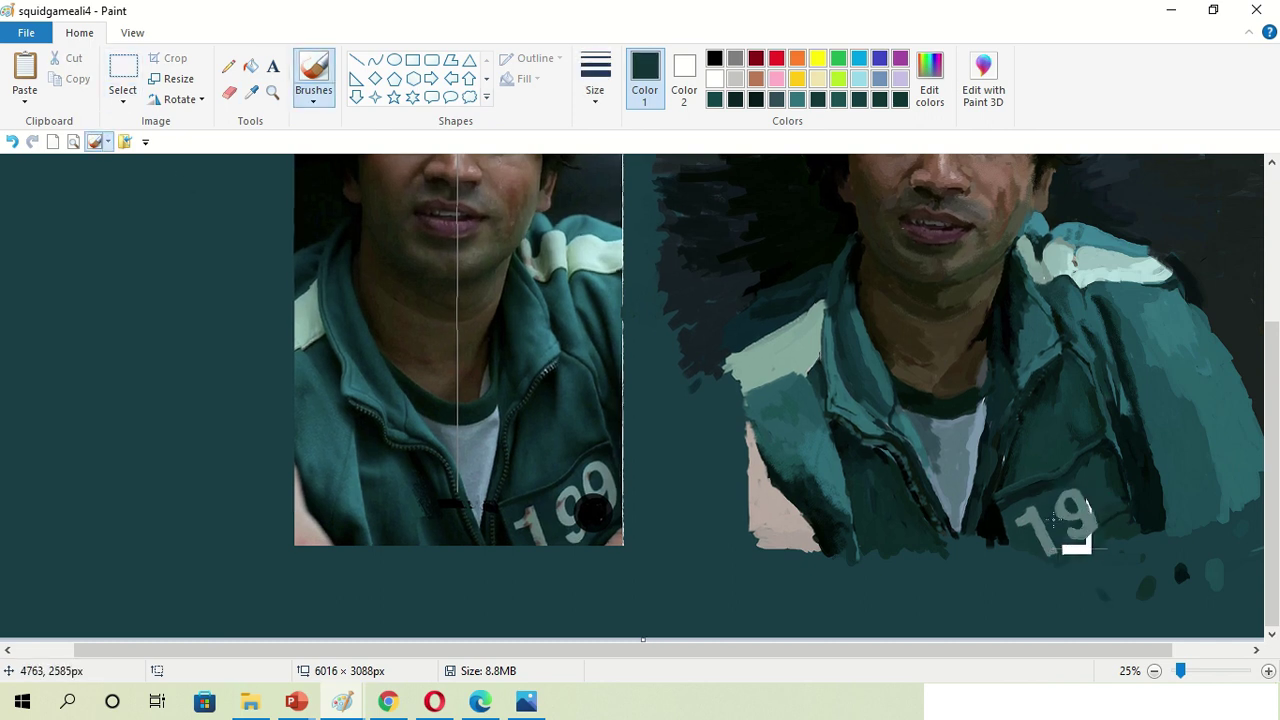
left_click(251, 92)
key("ctrl+z")
left_click(1065, 508)
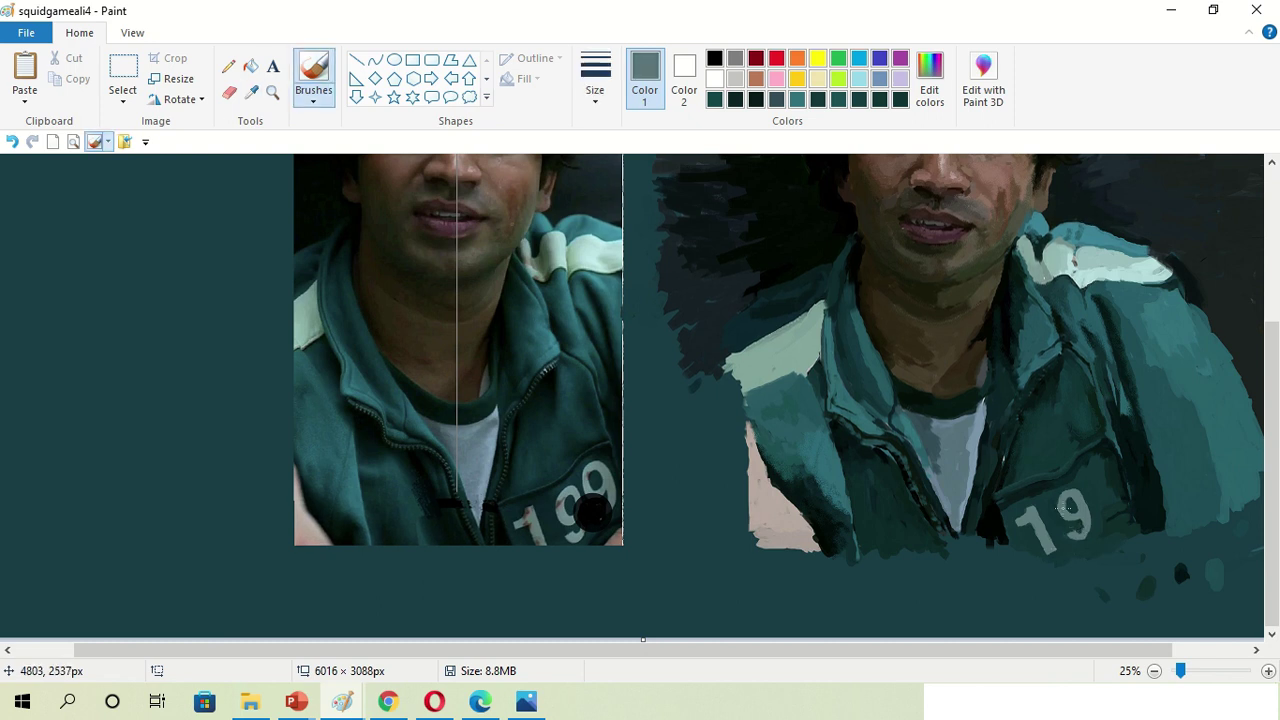
Add the second 9 in matching grey-green to complete the chest number 199
scroll(1056, 486, "up", 1)
scroll(1056, 486, "down", 1)
mouse_move(1048, 516)
left_mouse_down()
mouse_move(1092, 570)
mouse_move(171, 457)
left_mouse_up()
right_click(1076, 553)
key("ctrl+z")
left_click(95, 141)
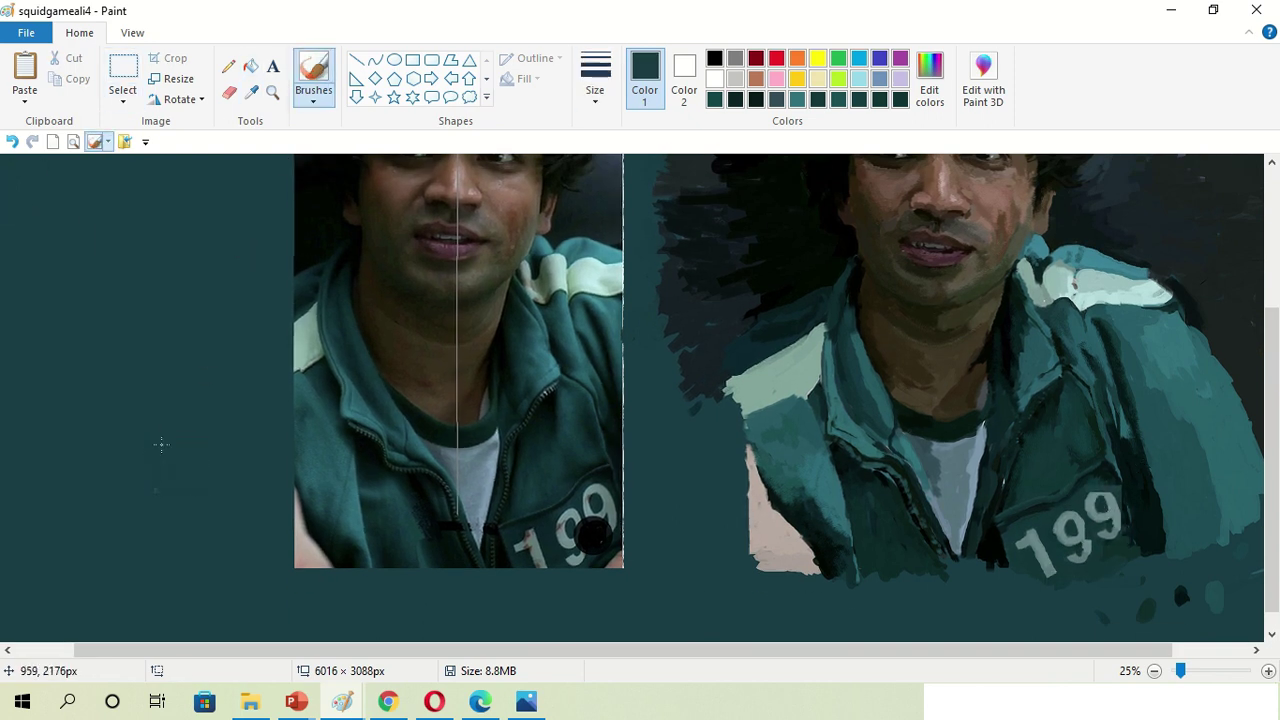
Paint the skin-toned patch beside the number's lower corner and dark teeth along the right zipper
left_click(1067, 454)
left_click_drag(1165, 558, 1125, 572)
left_click_drag(1040, 400, 1012, 446)
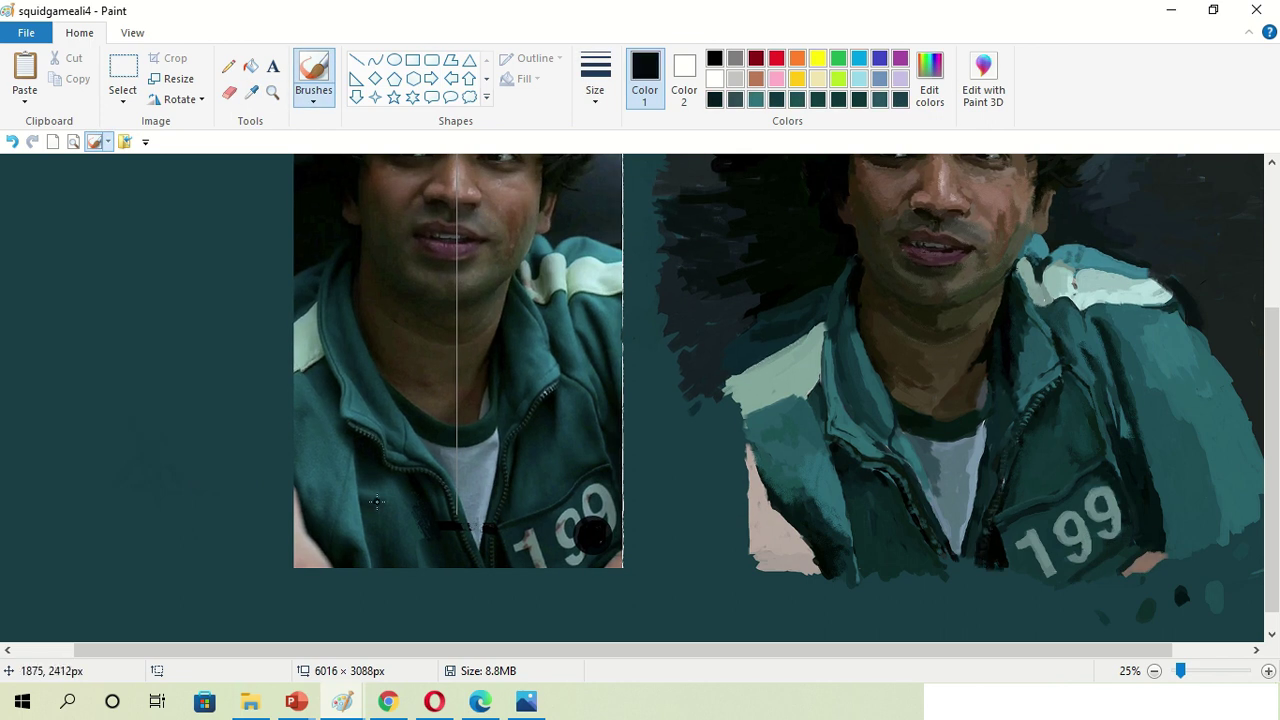
Retouch the left collar and its lower edge with teal sampled from the reference jacket
left_click(251, 91)
left_click(363, 397)
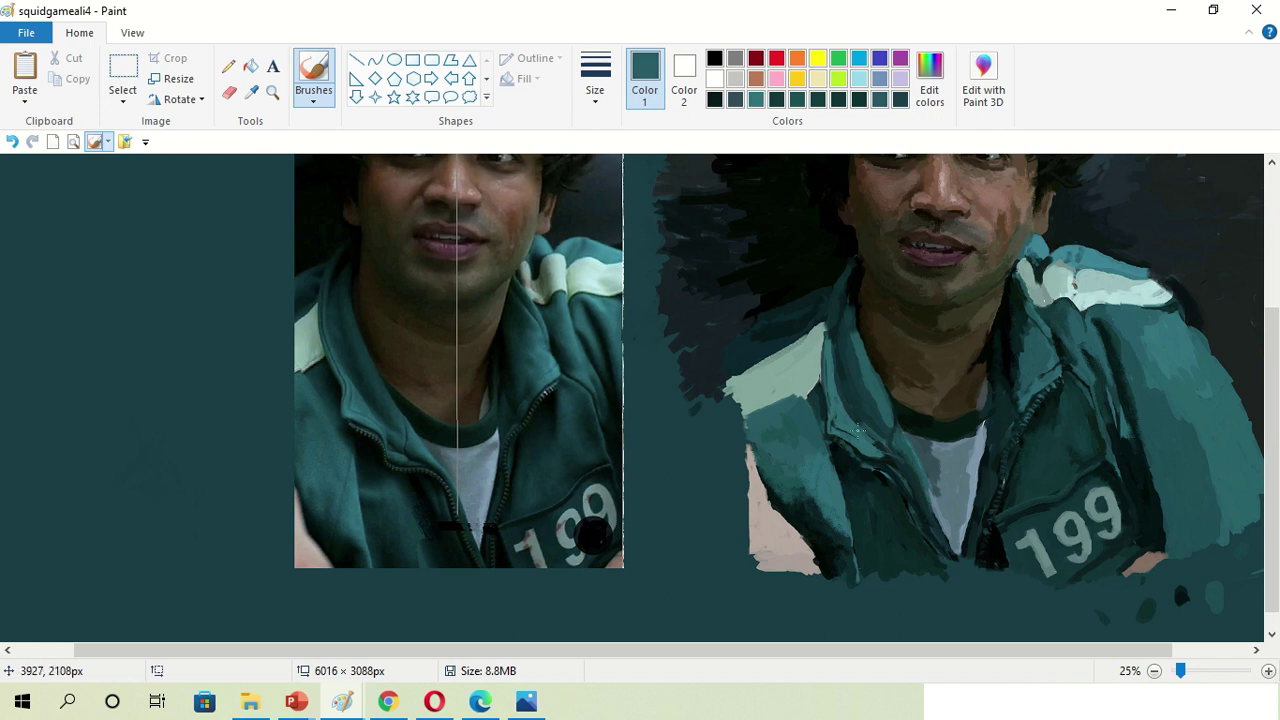
scroll(663, 304, "up", 3)
left_click(313, 98)
left_click(423, 126)
scroll(1036, 632, "down", 1)
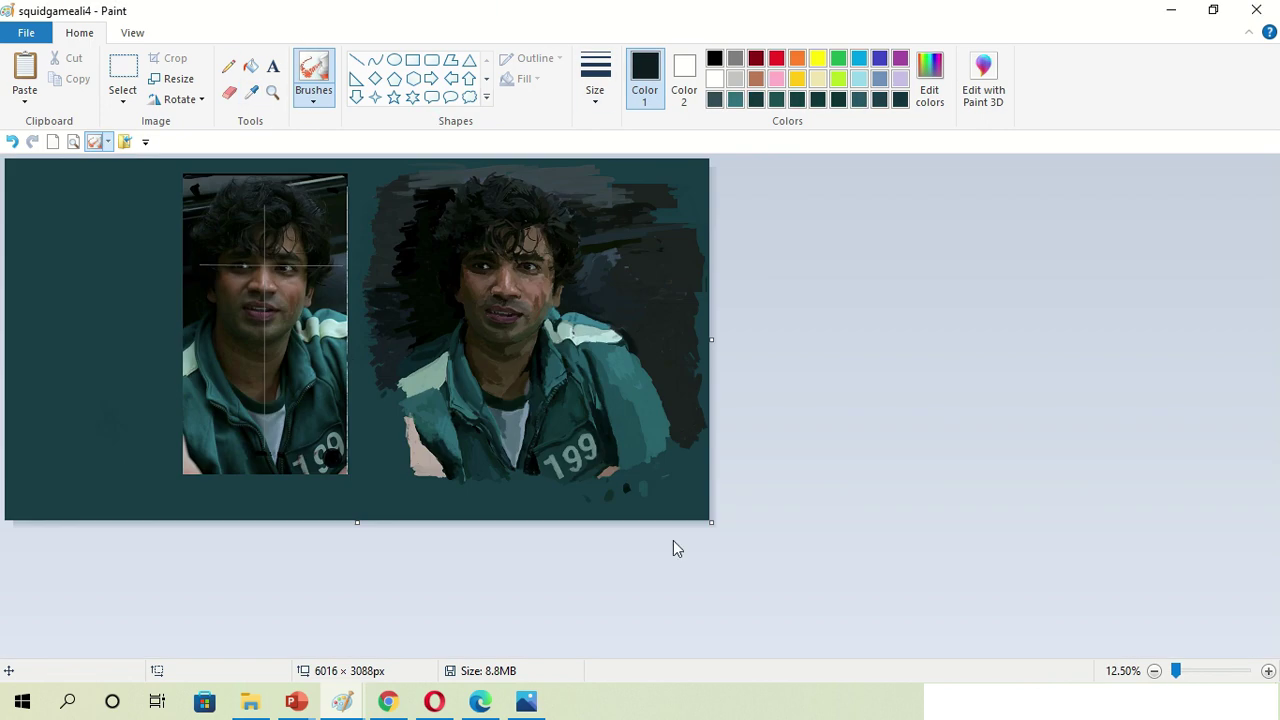
Texture the digits of the chest number 199 with sampled grey-teal strokes
scroll(655, 481, "up", 1)
scroll(655, 481, "down", 3)
left_click(596, 100)
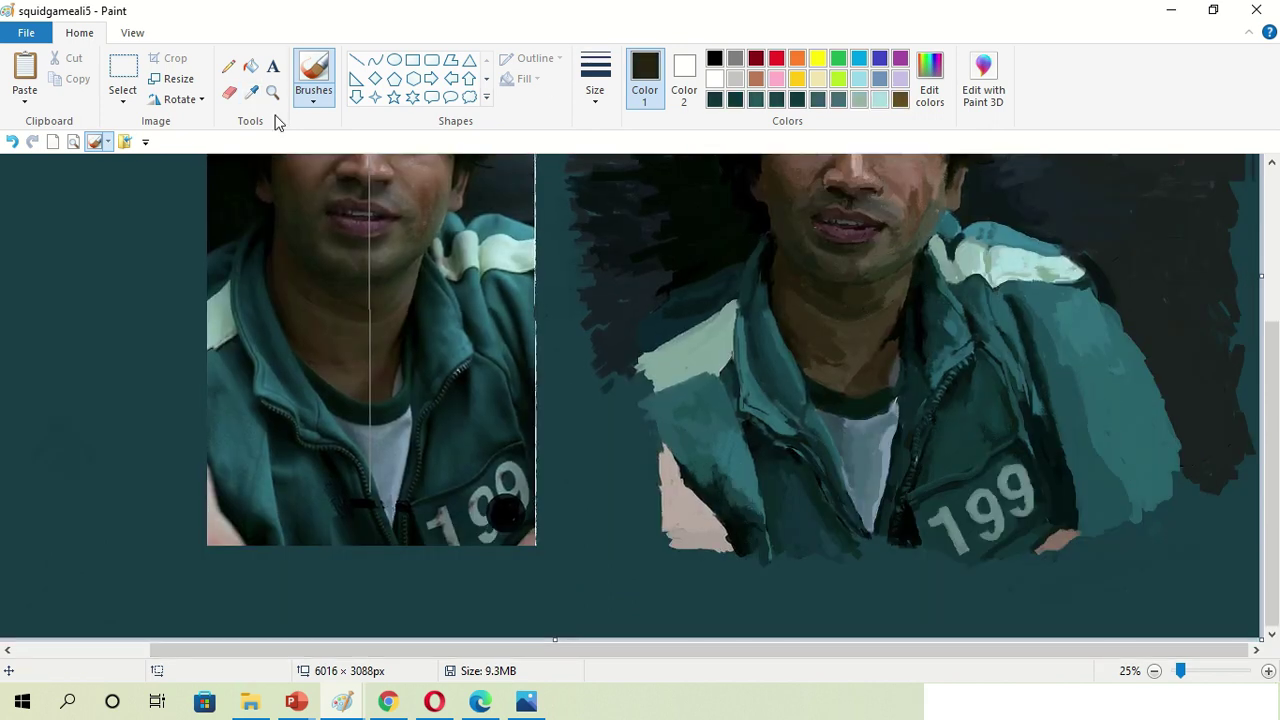
left_click(1017, 484)
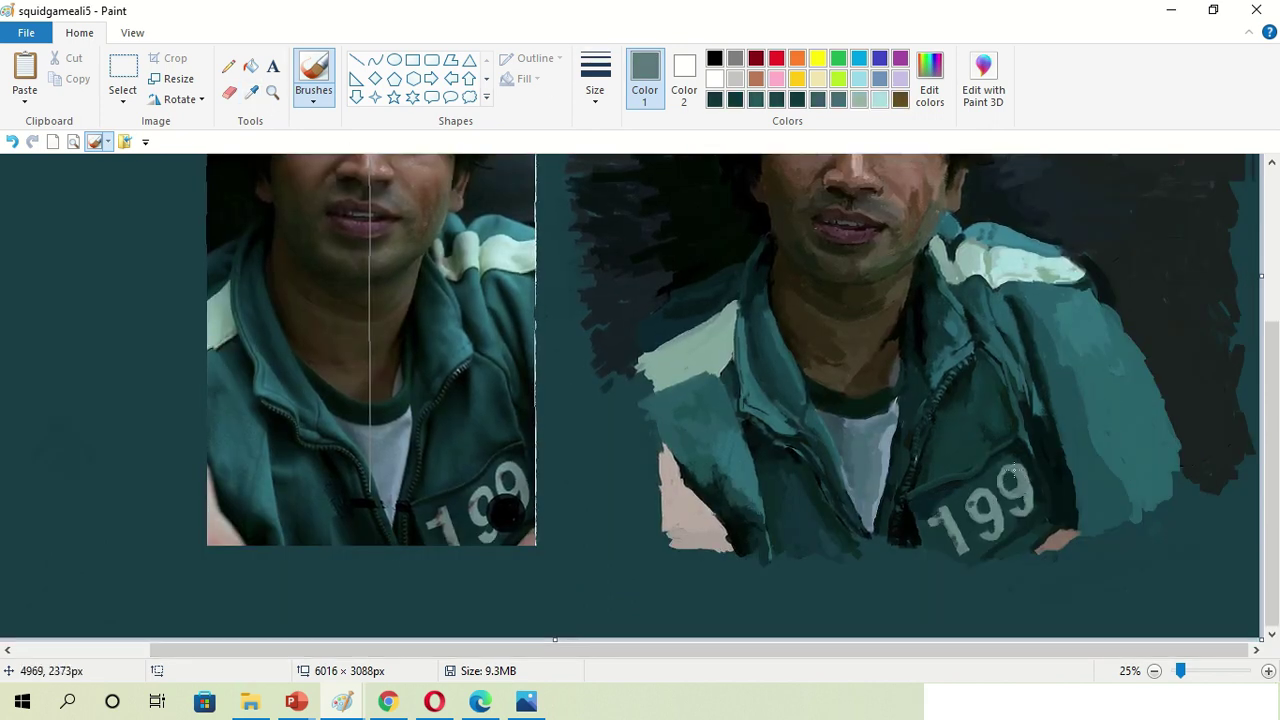
Add grey strands to the hair's right edge and retouch the neck beside the right collar with sampled brown
scroll(1015, 488, "up", 3)
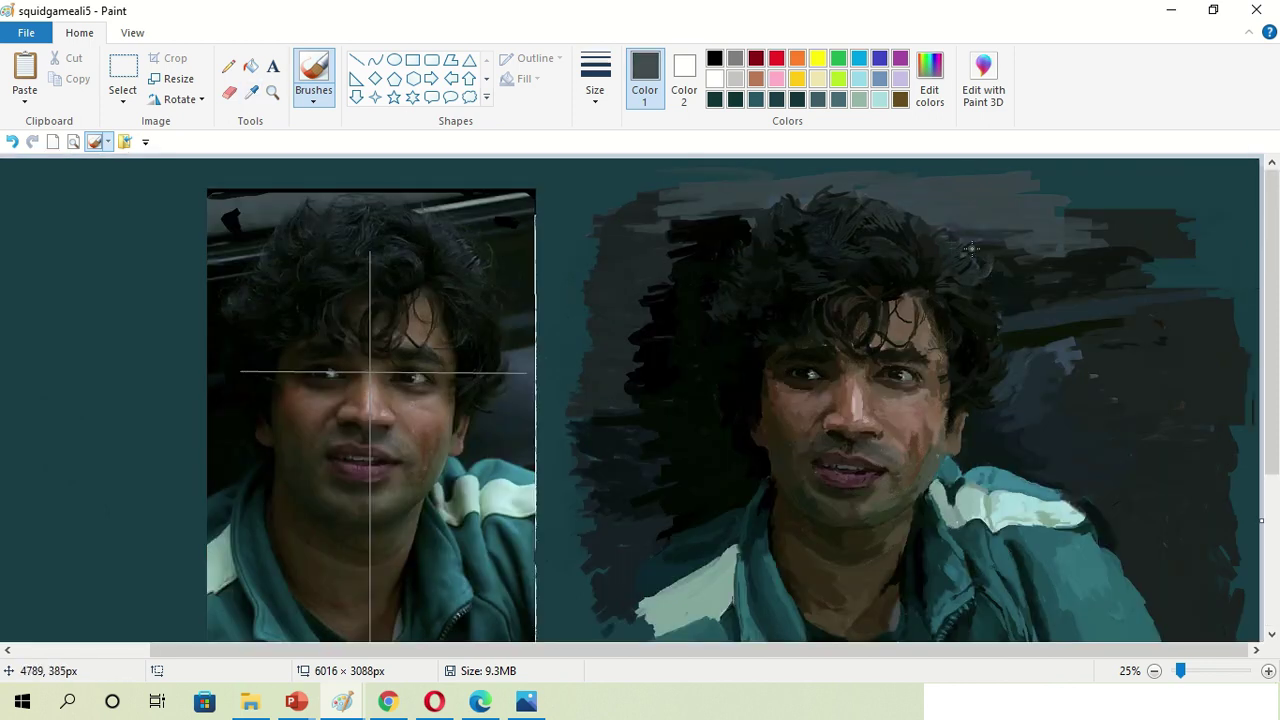
scroll(997, 264, "down", 2)
scroll(440, 290, "down", 2)
left_click(437, 288)
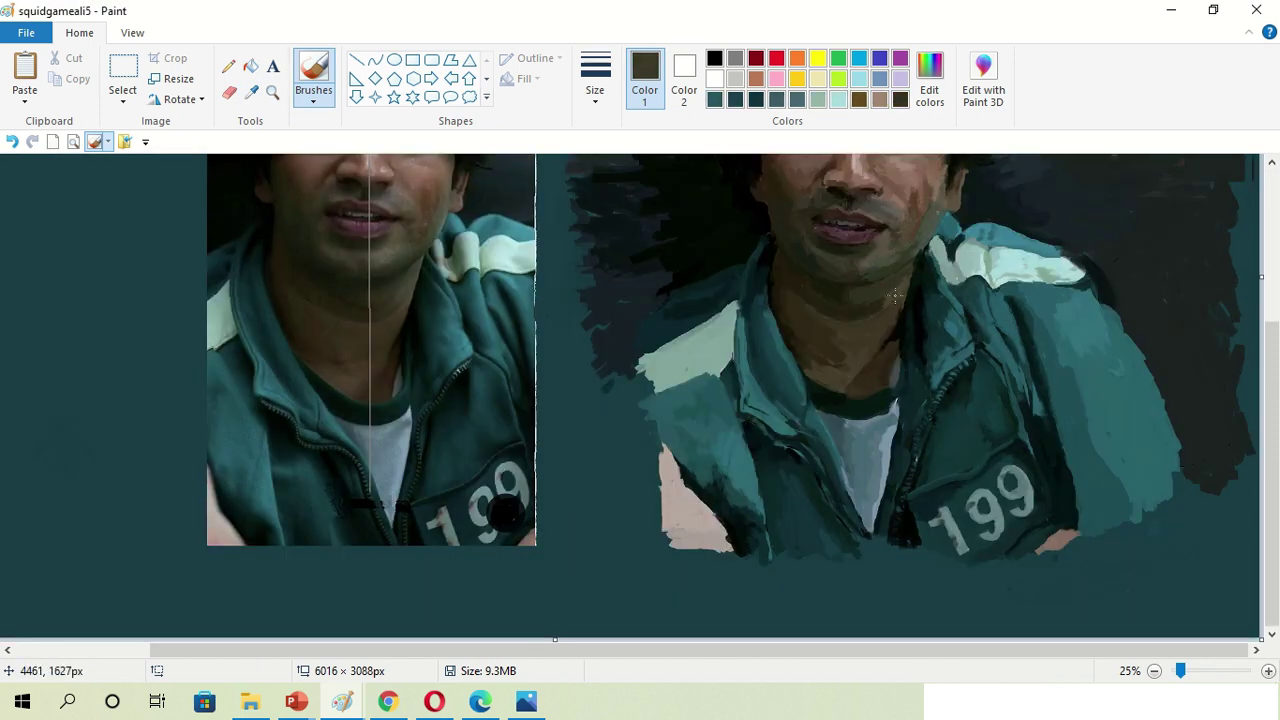
Extend the left sleeve outward below the pale shoulder stripe with teal strokes
scroll(600, 400, "up", 2)
left_click(965, 290)
left_click(597, 545)
scroll(597, 545, "down", 2)
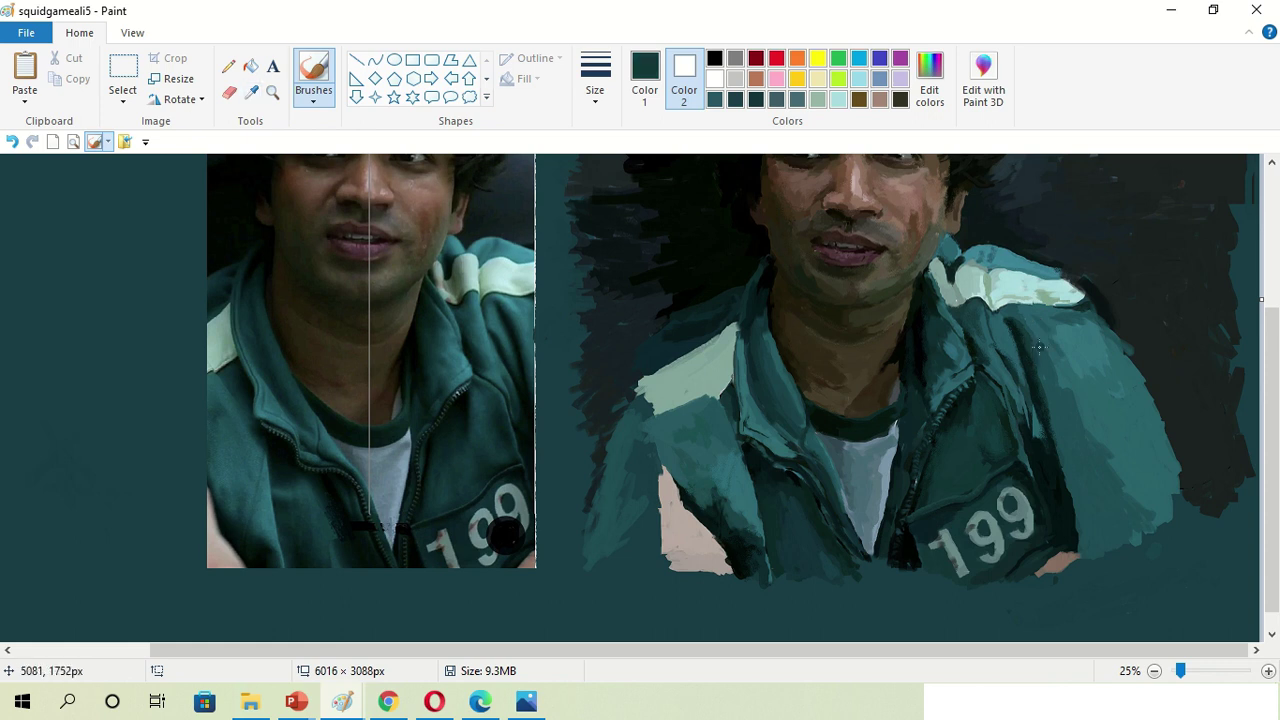
Paint sampled near-black strokes over the dark background to the left of the head
scroll(1026, 310, "up", 3)
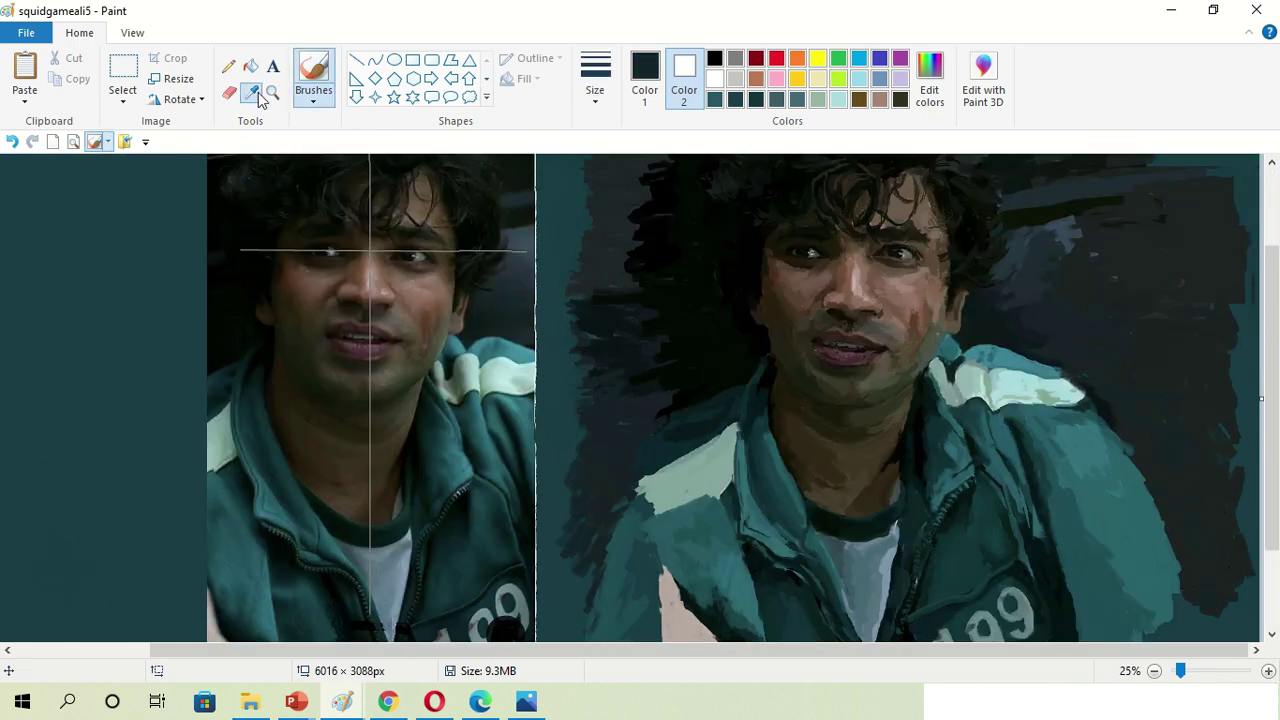
left_click(694, 343)
scroll(681, 397, "up", 3)
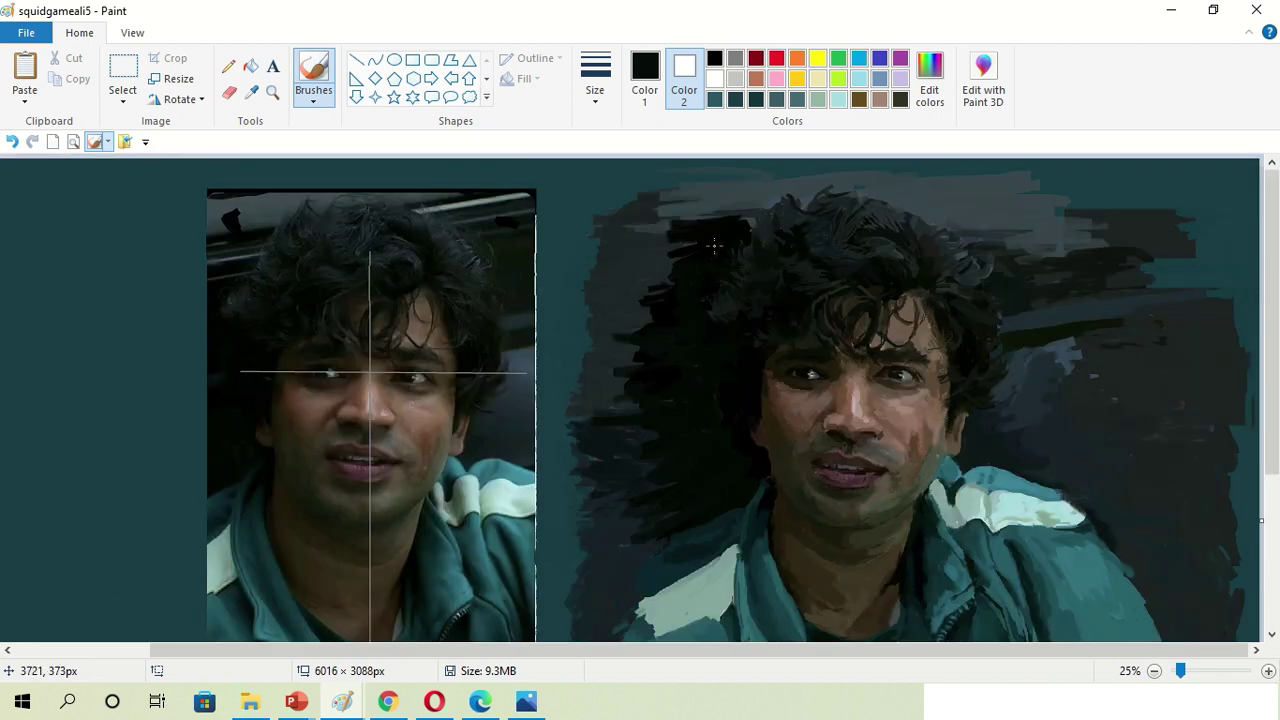
scroll(612, 364, "down", 3)
scroll(900, 560, "up", 3)
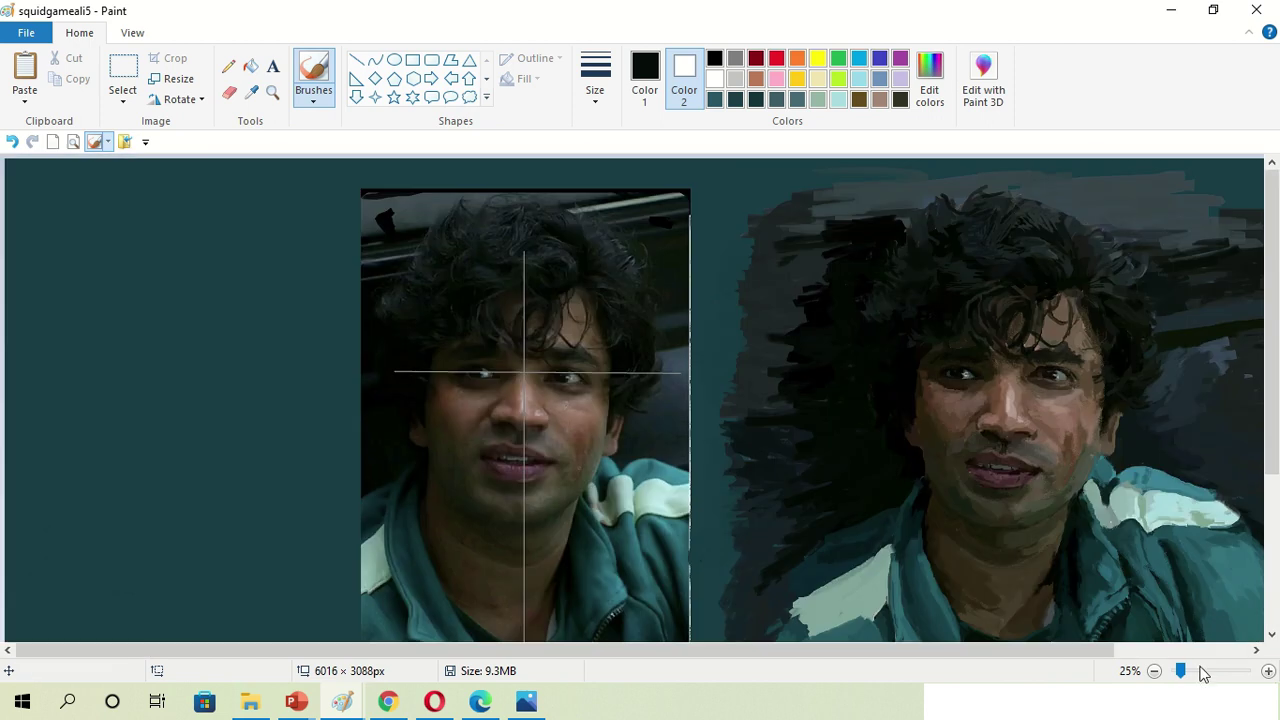
Change the brush size and paint dark folds on the jacket edge between the number 199 and the skin patch
scroll(600, 300, "down", 6)
left_click(596, 85)
left_click(605, 127)
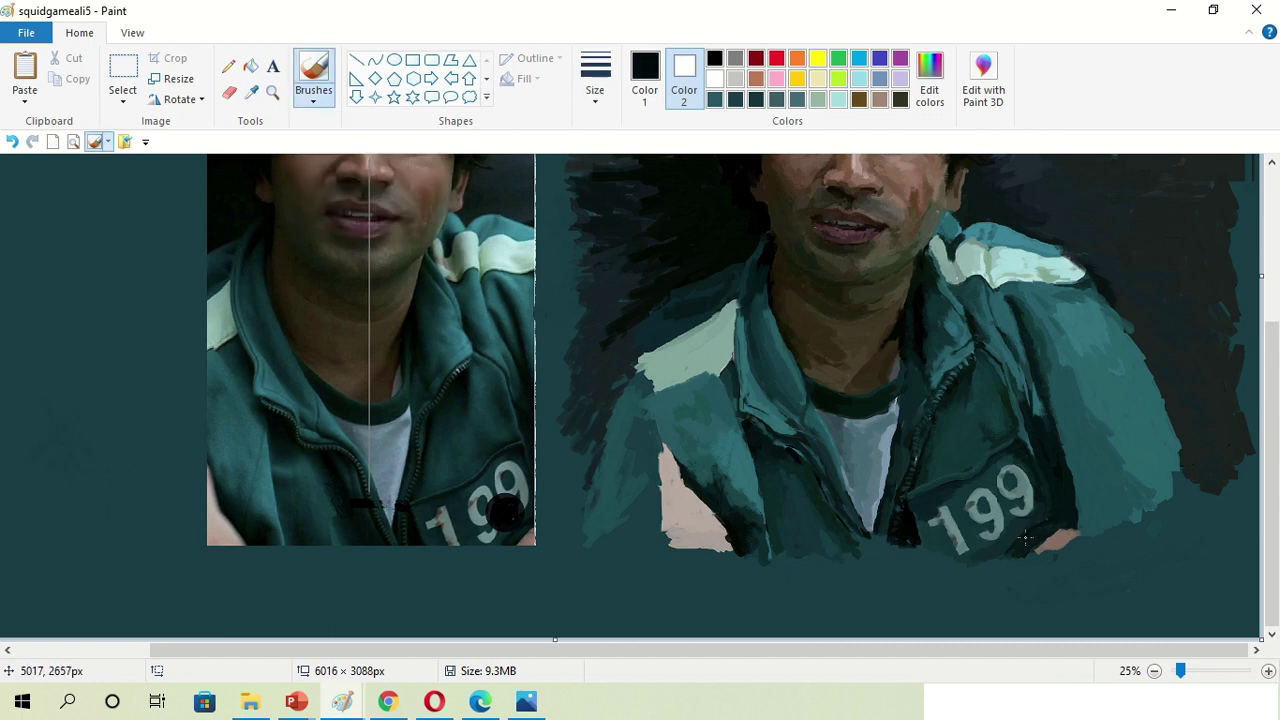
left_click(1015, 540)
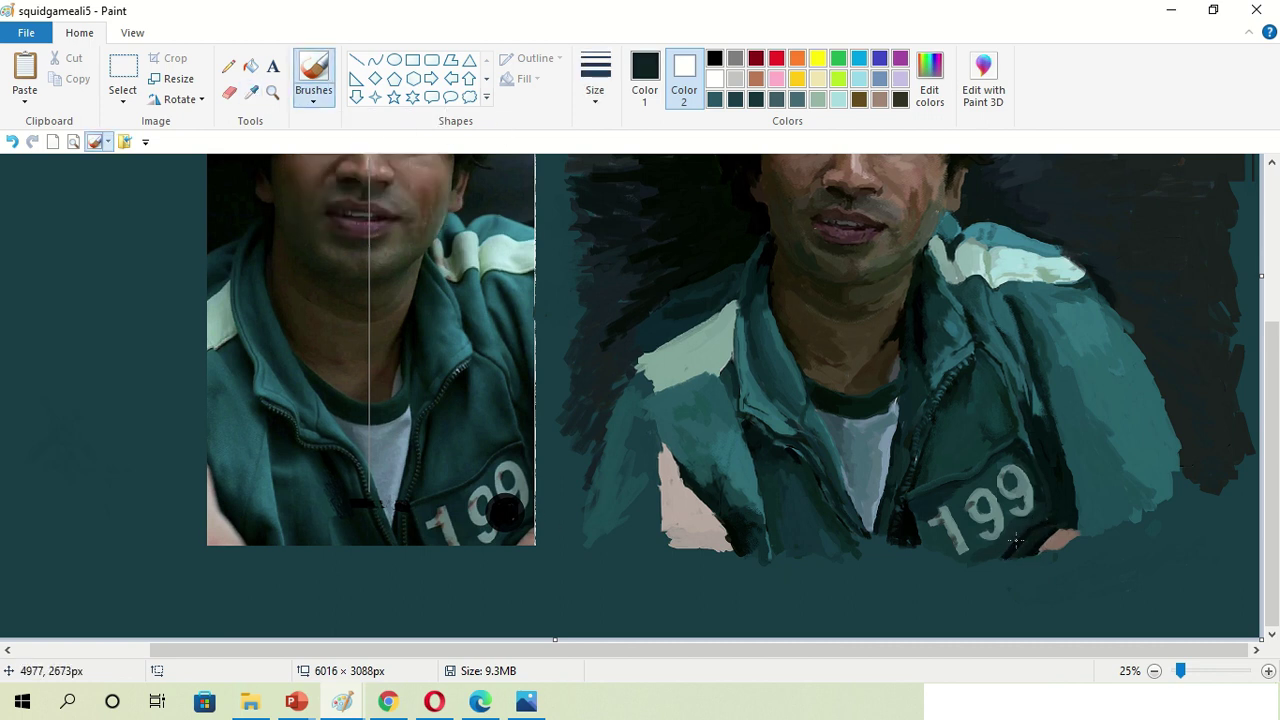
Shade the right sleeve's inner fold with sampled dark green and extend its outer edge with sampled teal
left_click(252, 93)
left_click(1082, 495)
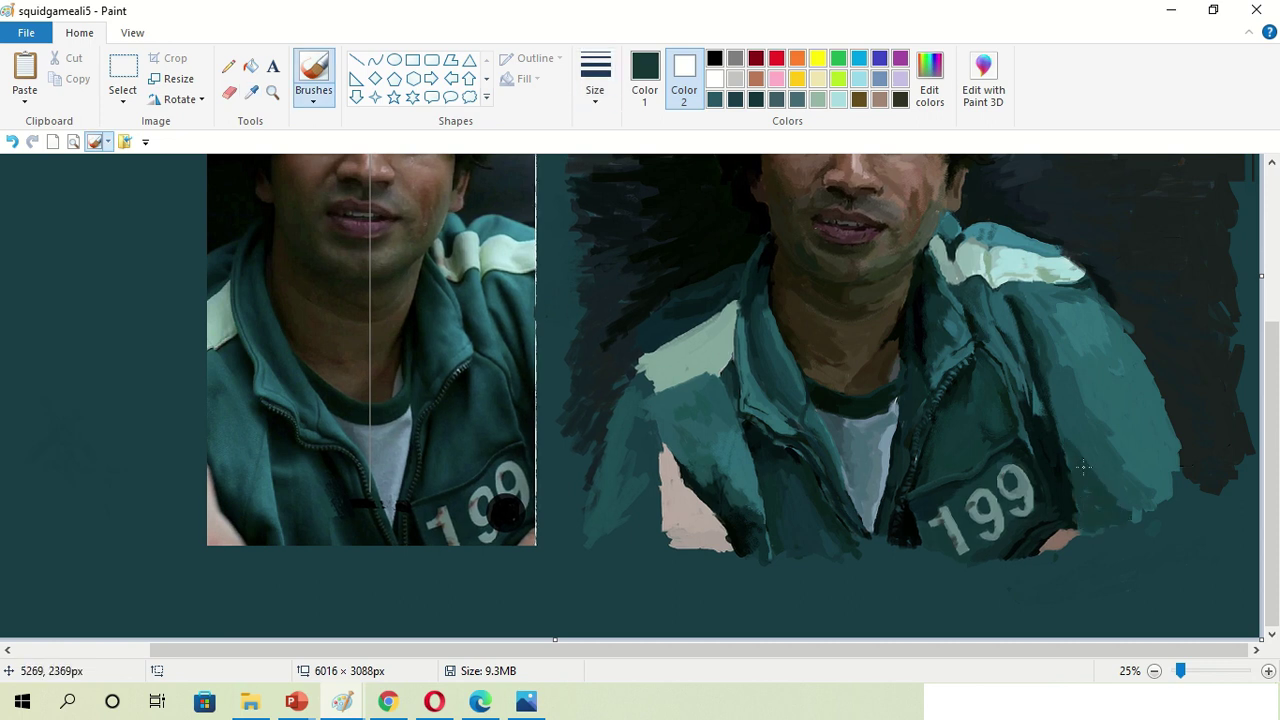
left_click(252, 93)
left_click(1188, 425)
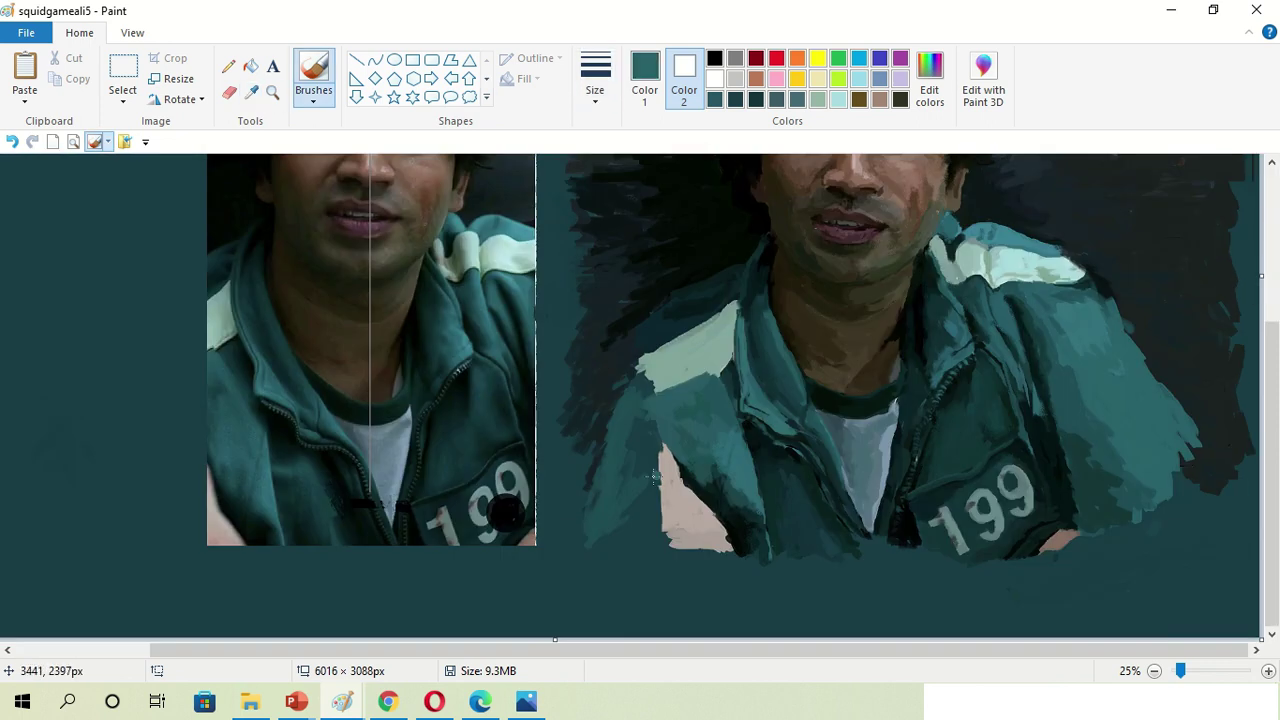
Sign the portrait in white over the lower right sleeve and date it Dec. 9, 2021
left_click(313, 100)
scroll(789, 400, "up", 3)
scroll(1240, 570, "down", 2)
mouse_move(851, 408)
left_mouse_down()
mouse_move(977, 366)
mouse_move(955, 350)
left_mouse_up()
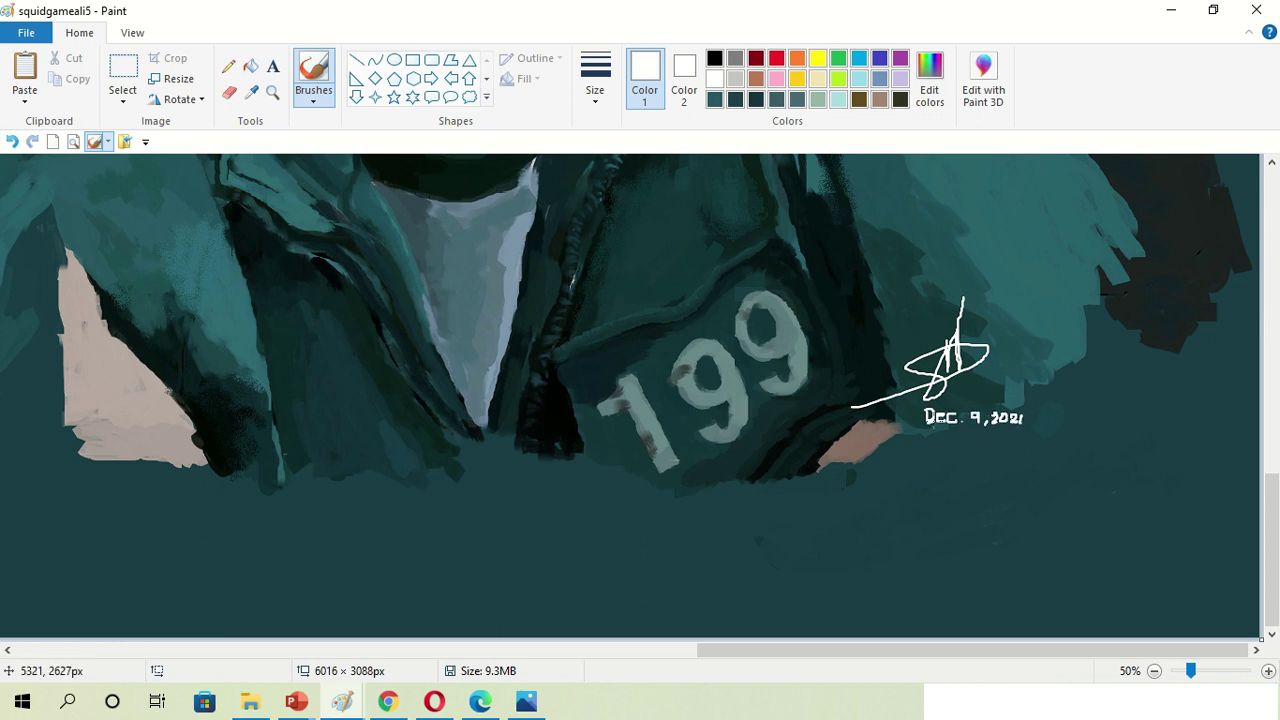
scroll(1118, 478, "down", 1)
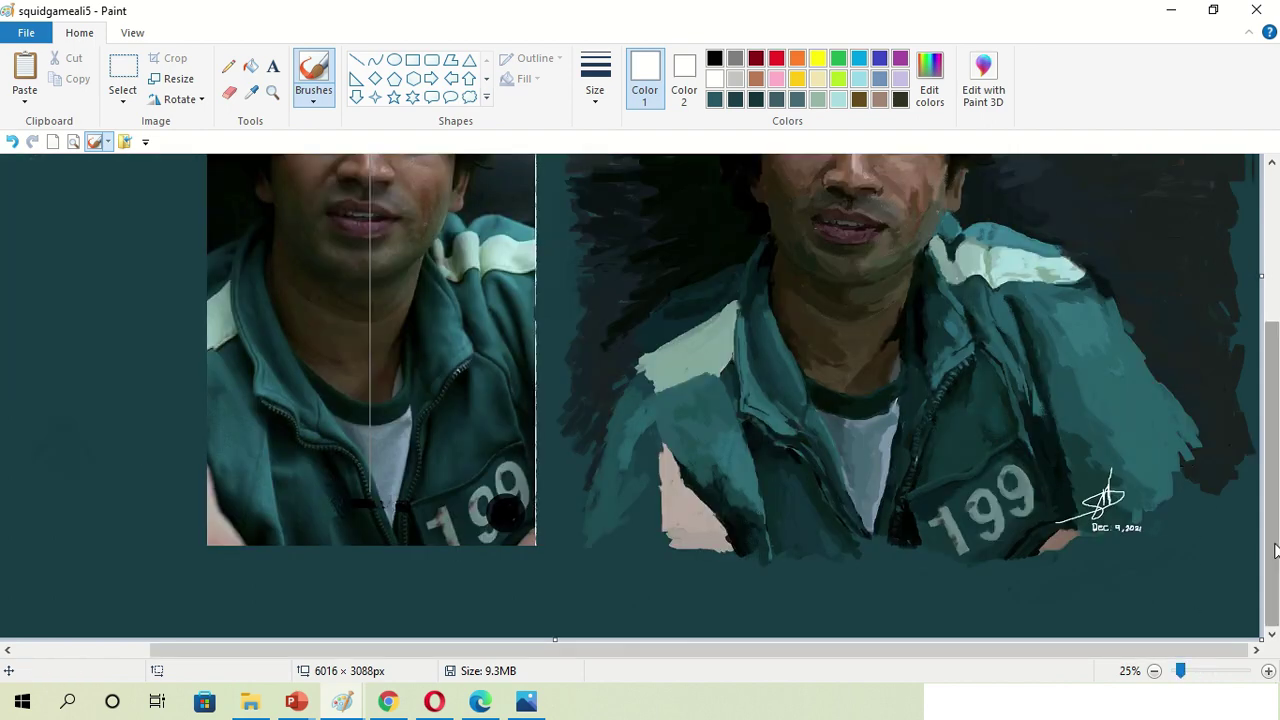